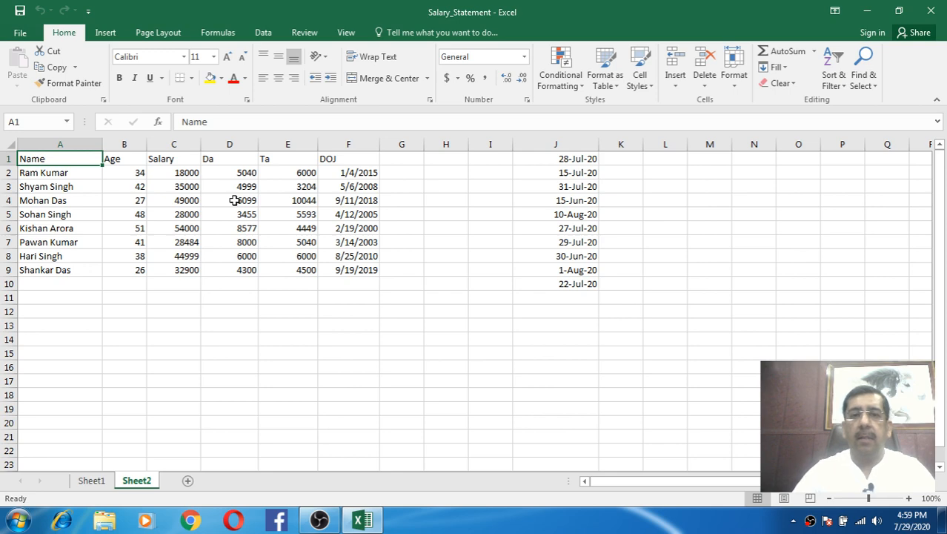
- Review the finished table on Sheet1, then return to Sheet2 and inspect the salary table
{"action": "left_click", "coordinate": [92, 480]}
{"action": "left_click", "coordinate": [41, 159]}
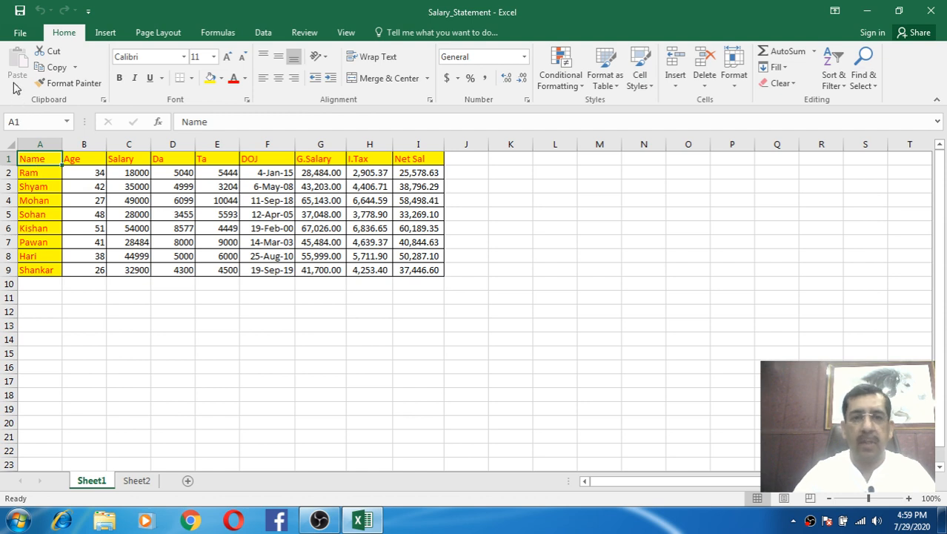
{"action": "left_click", "coordinate": [138, 481]}
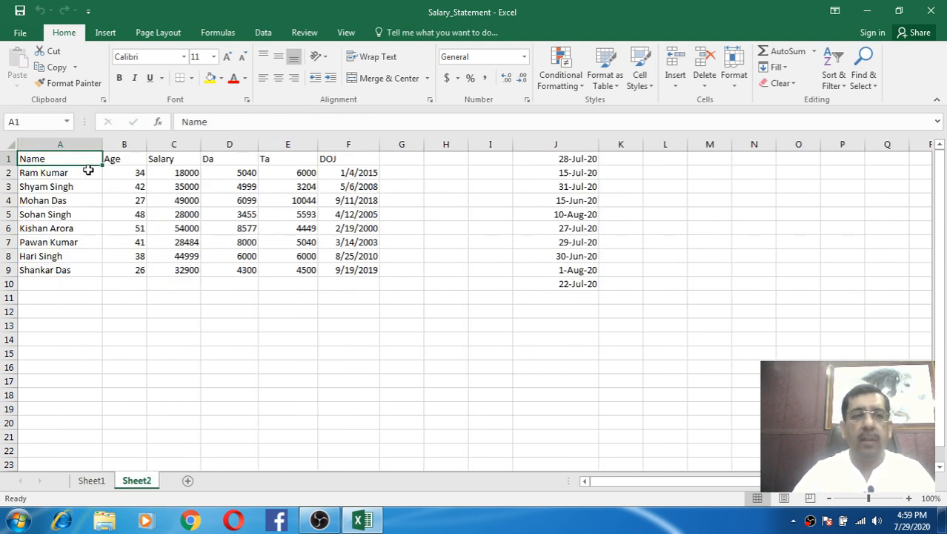
{"action": "left_click_drag", "start_coordinate": [82, 159], "coordinate": [337, 267]}
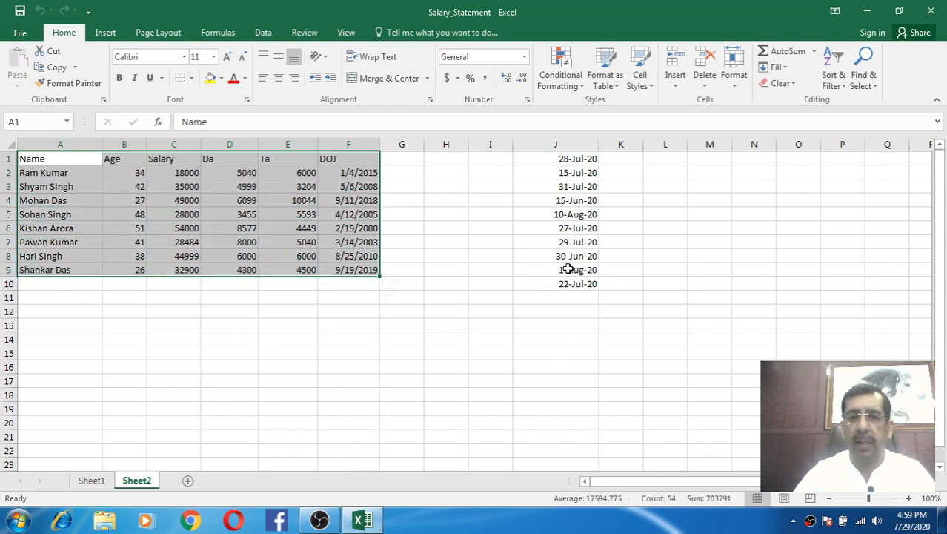
{"action": "left_click", "coordinate": [569, 214]}
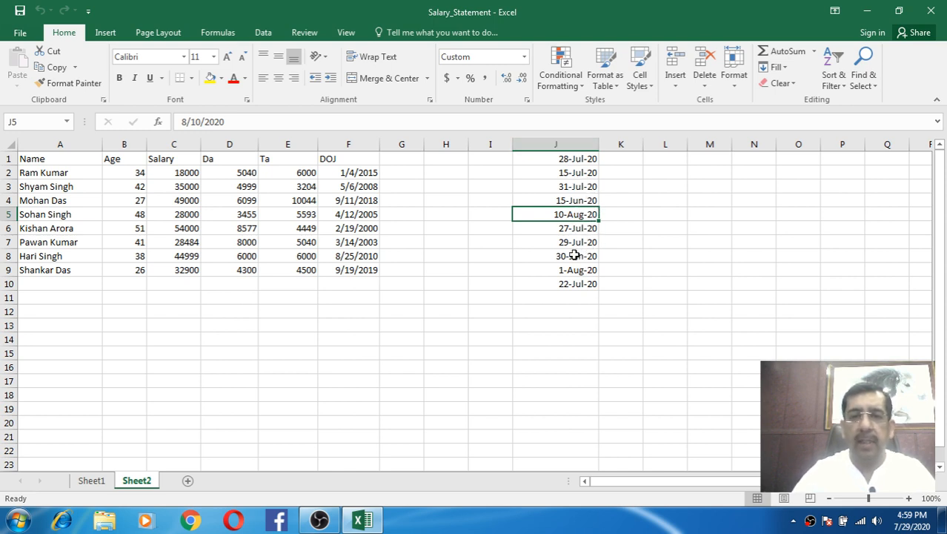
{"action": "left_click", "coordinate": [68, 161]}
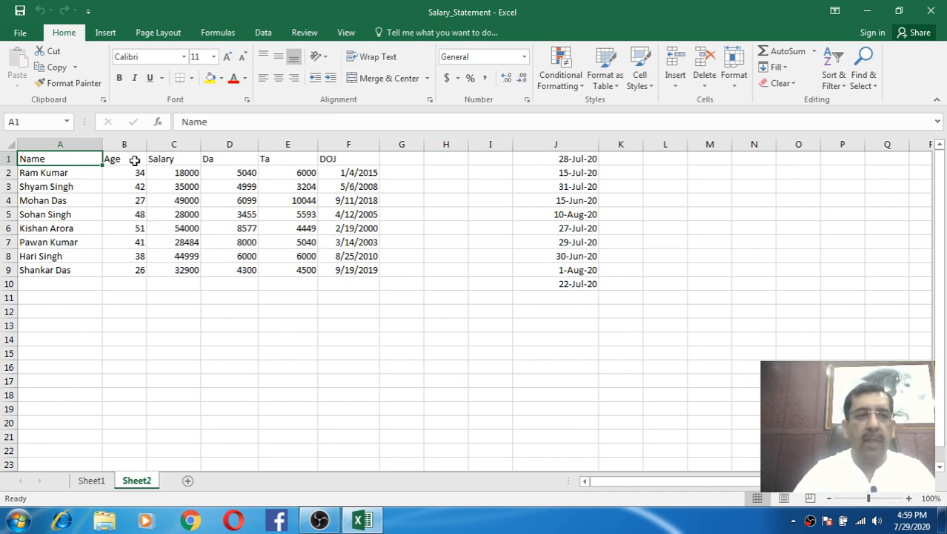
{"action": "left_click", "coordinate": [333, 162]}
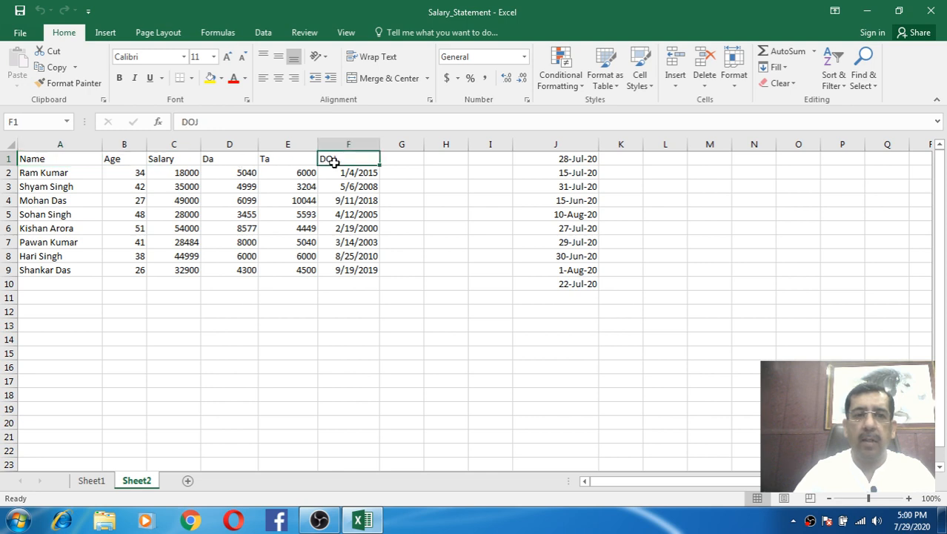
{"action": "left_click", "coordinate": [71, 159]}
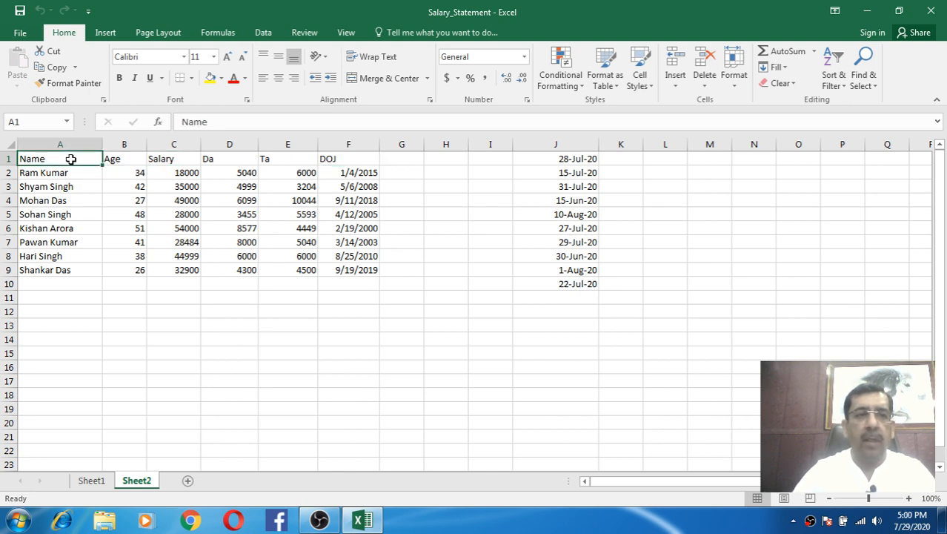
{"action": "left_click", "coordinate": [68, 354]}
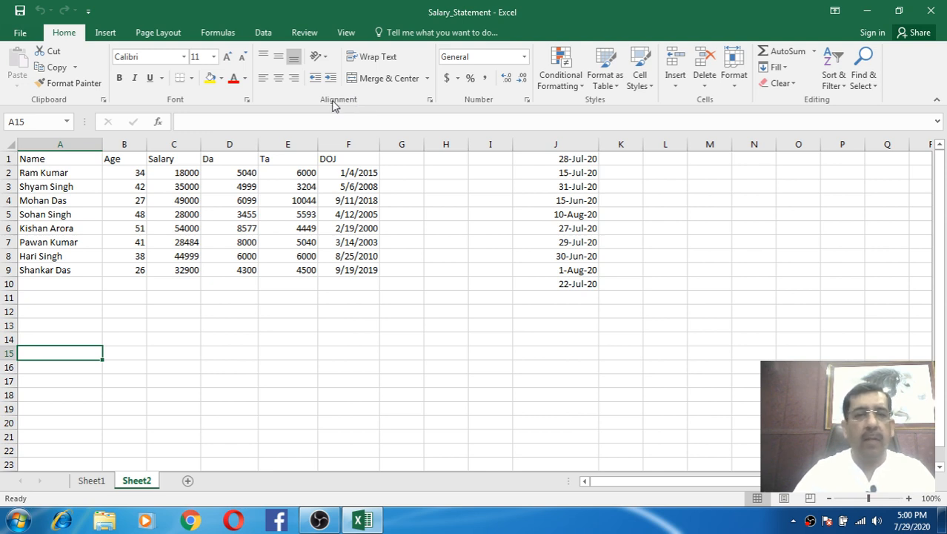
{"action": "left_click", "coordinate": [68, 368]}
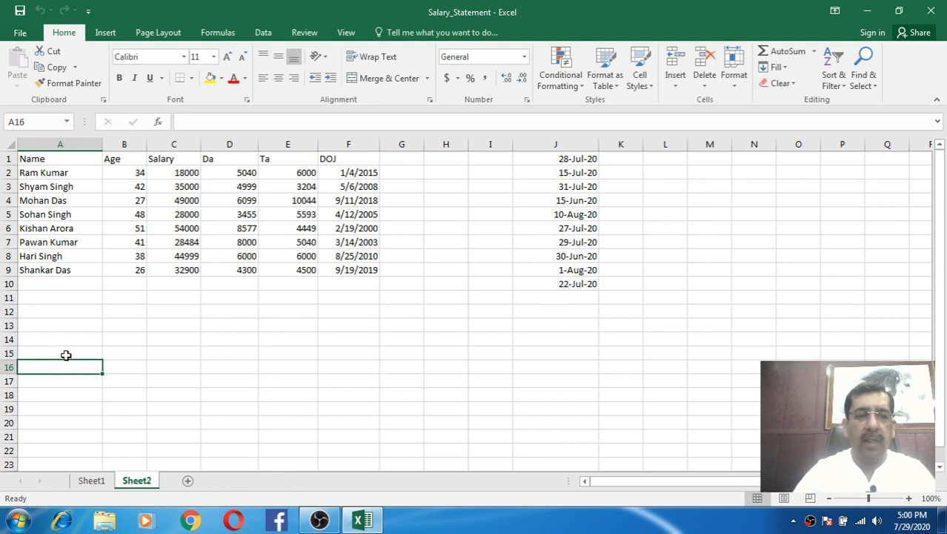
- Enter a new employee's full name in cell A15 and commit it
{"action": "left_click", "coordinate": [66, 354]}
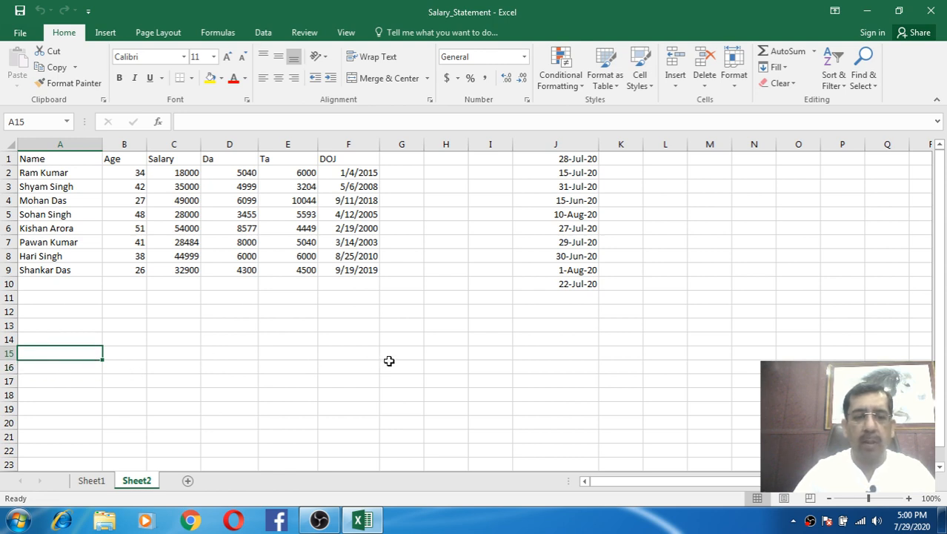
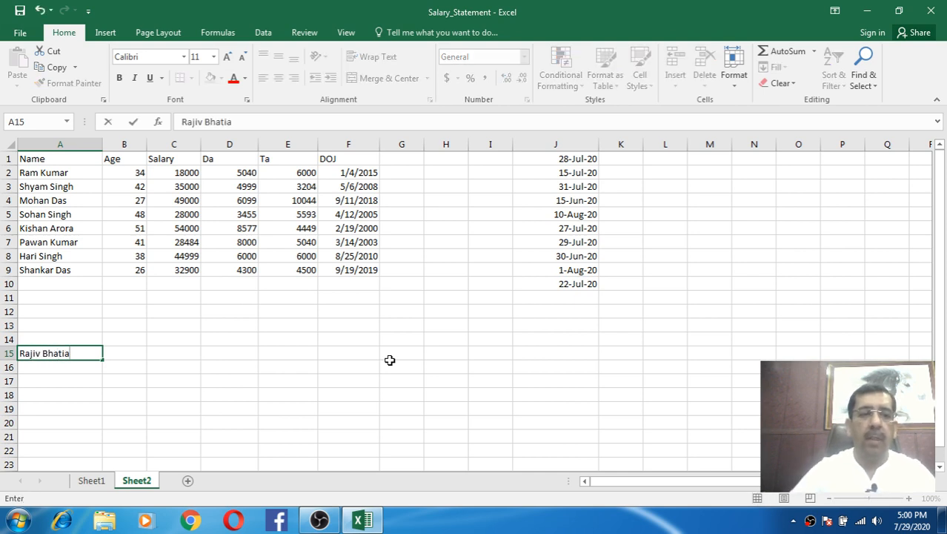
{"action": "left_click", "coordinate": [201, 355]}
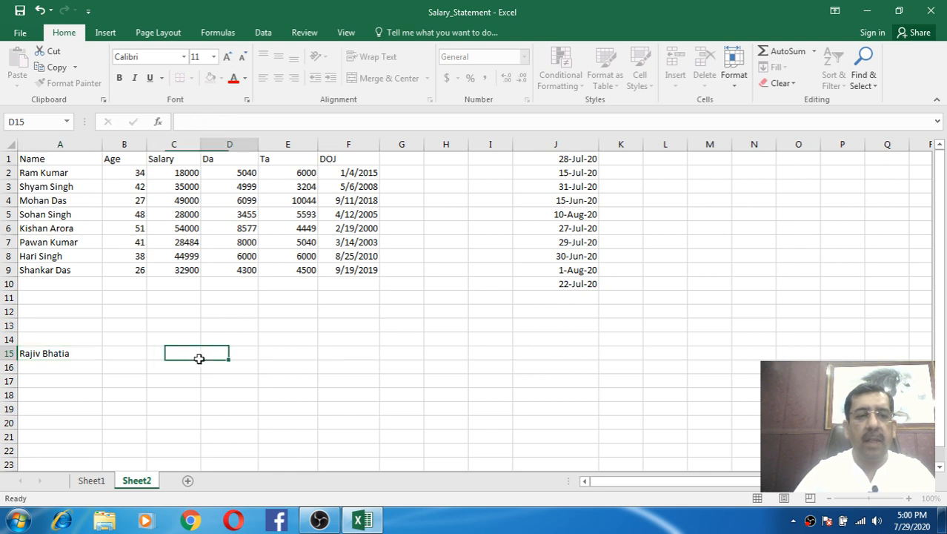
{"action": "left_click", "coordinate": [82, 353]}
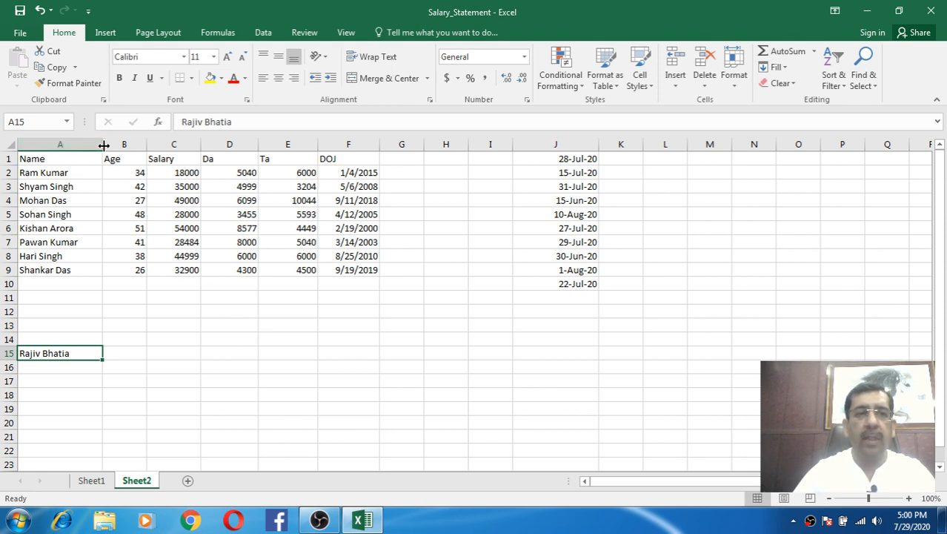
- Widen column A to fit the name and make row 15 30 points high
{"action": "left_click_drag", "start_coordinate": [104, 146], "coordinate": [125, 145]}
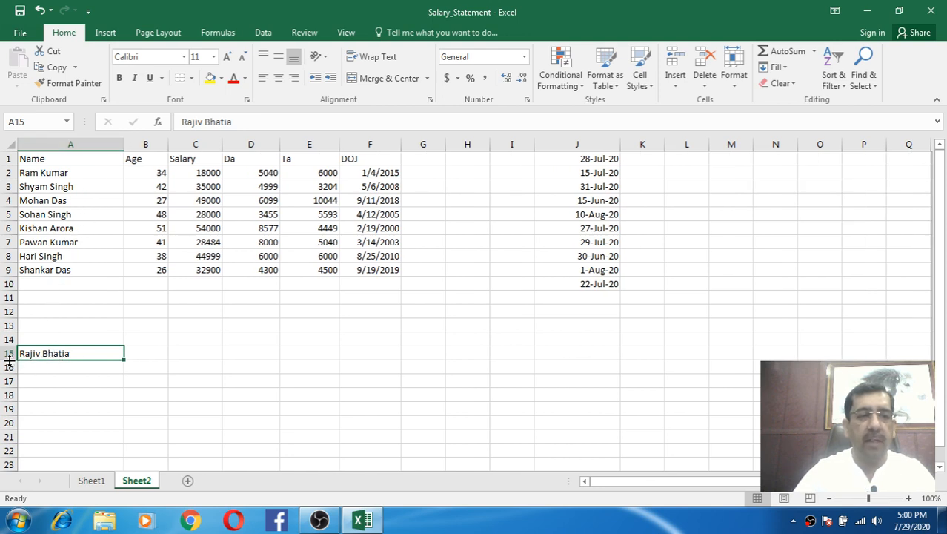
{"action": "left_click_drag", "start_coordinate": [6, 359], "coordinate": [6, 386]}
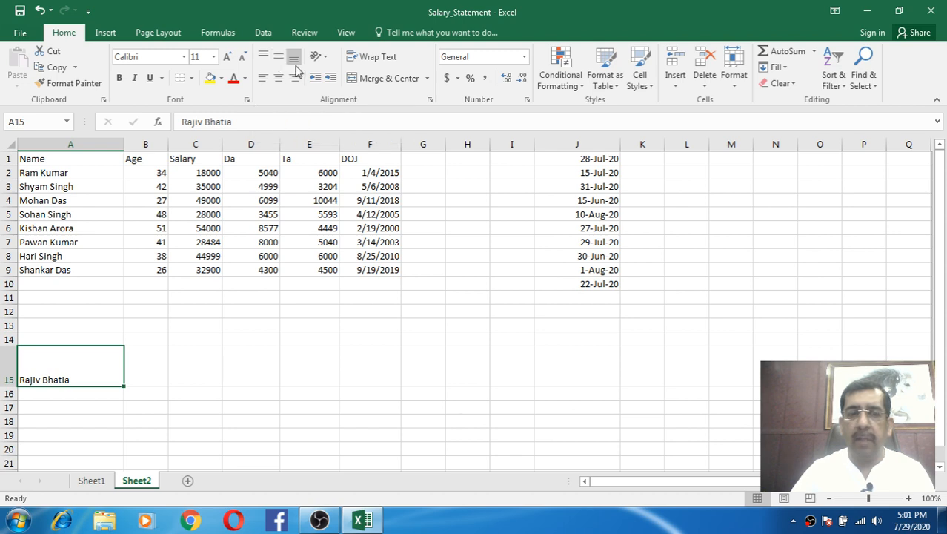
- Try left, center, right, top and bottom alignment on the name in A15
{"action": "left_click", "coordinate": [264, 80]}
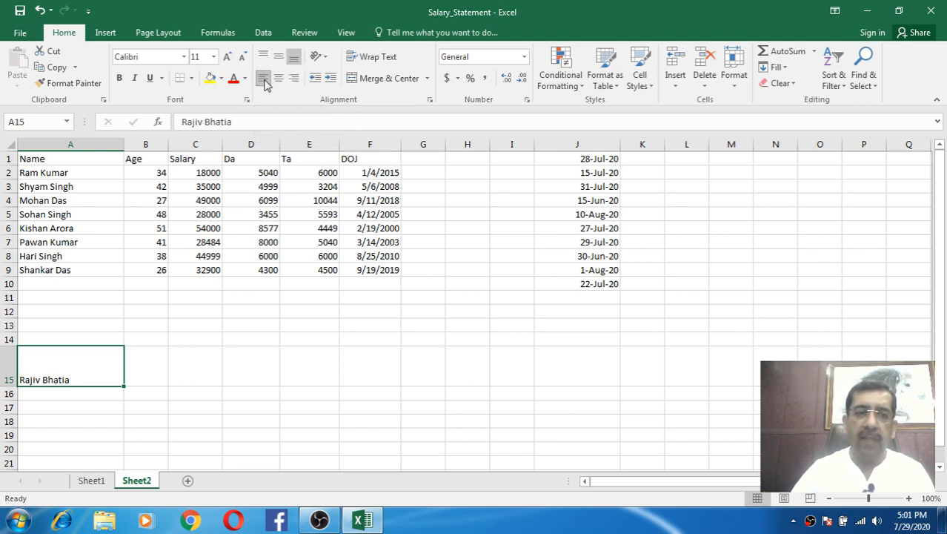
{"action": "left_click", "coordinate": [279, 80]}
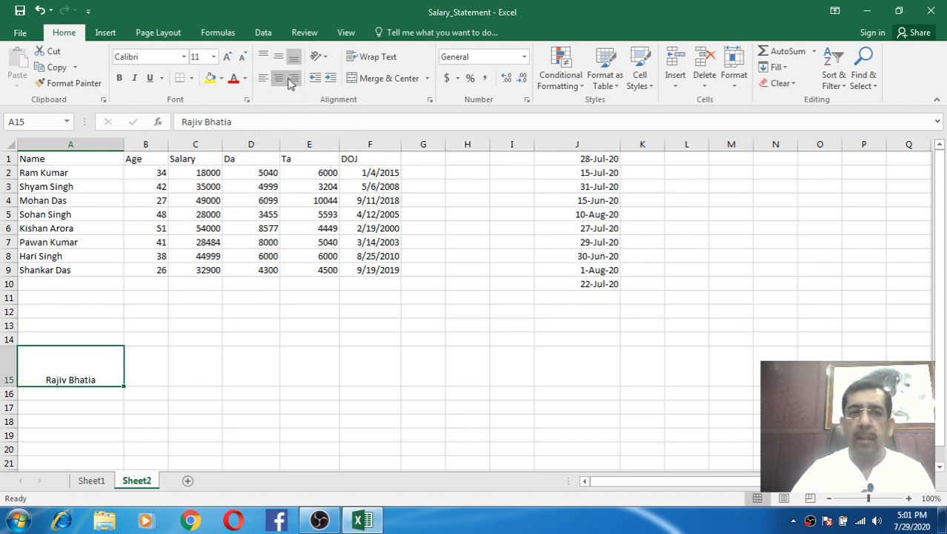
{"action": "left_click", "coordinate": [294, 79]}
{"action": "left_click", "coordinate": [264, 80]}
{"action": "left_click", "coordinate": [263, 58]}
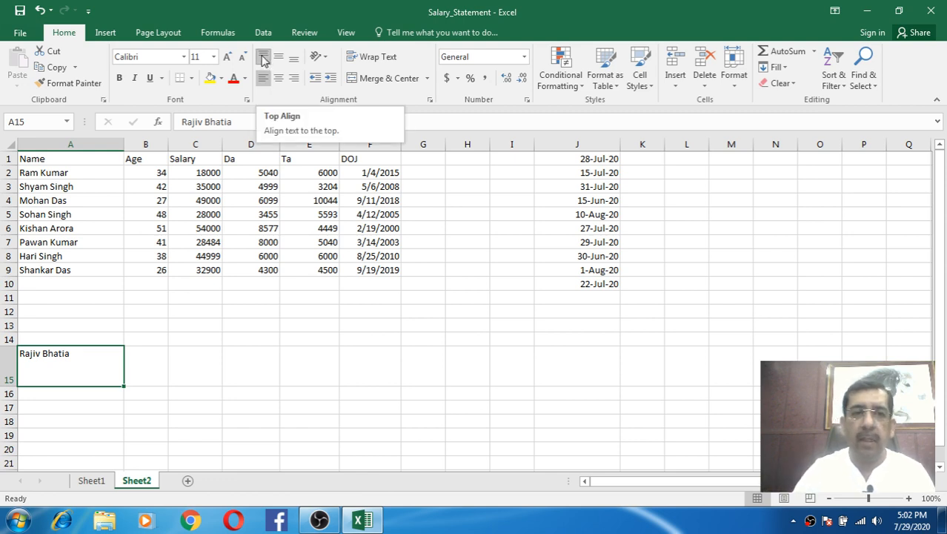
{"action": "left_click", "coordinate": [263, 59]}
{"action": "left_click", "coordinate": [265, 60]}
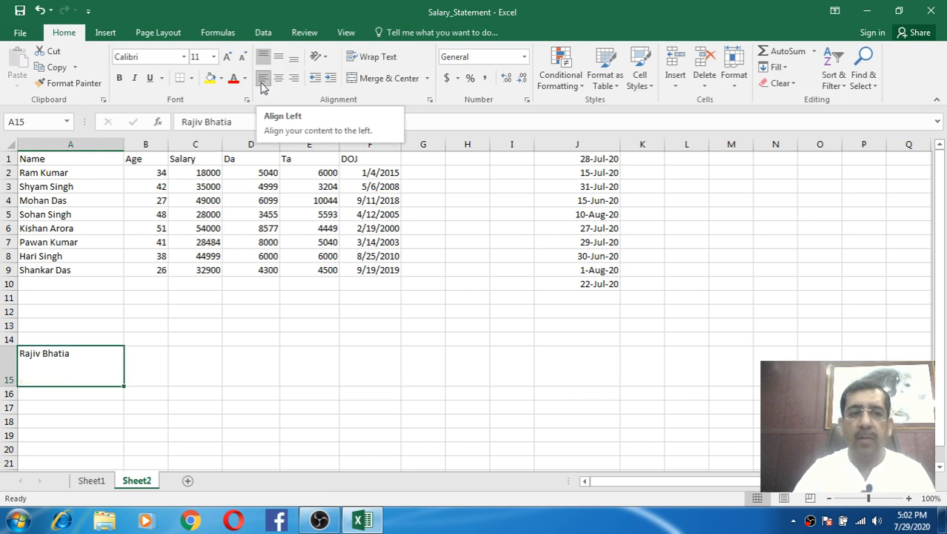
{"action": "left_click", "coordinate": [262, 83]}
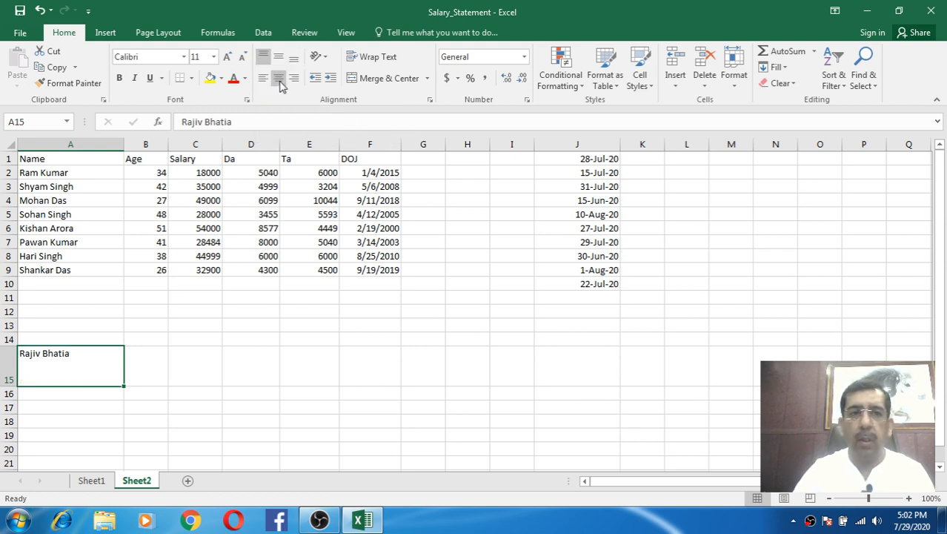
{"action": "left_click", "coordinate": [281, 85]}
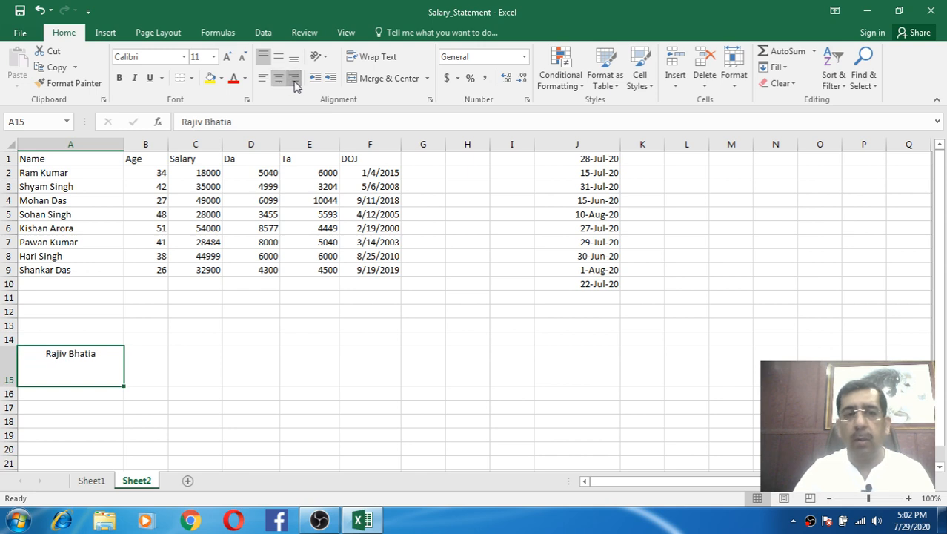
{"action": "left_click", "coordinate": [294, 84]}
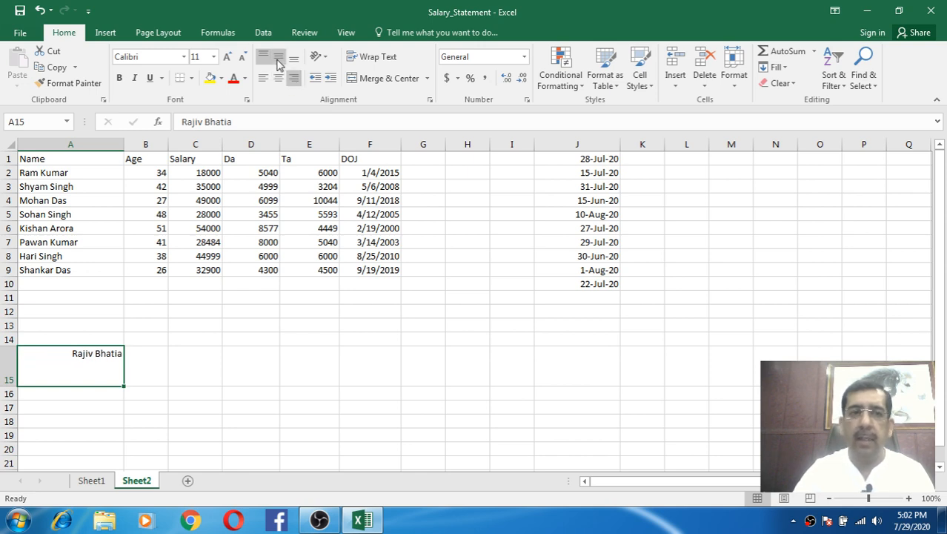
- Cycle the alignments again, ending with A15 right-aligned and top-aligned
{"action": "left_click", "coordinate": [264, 79]}
{"action": "left_click", "coordinate": [279, 58]}
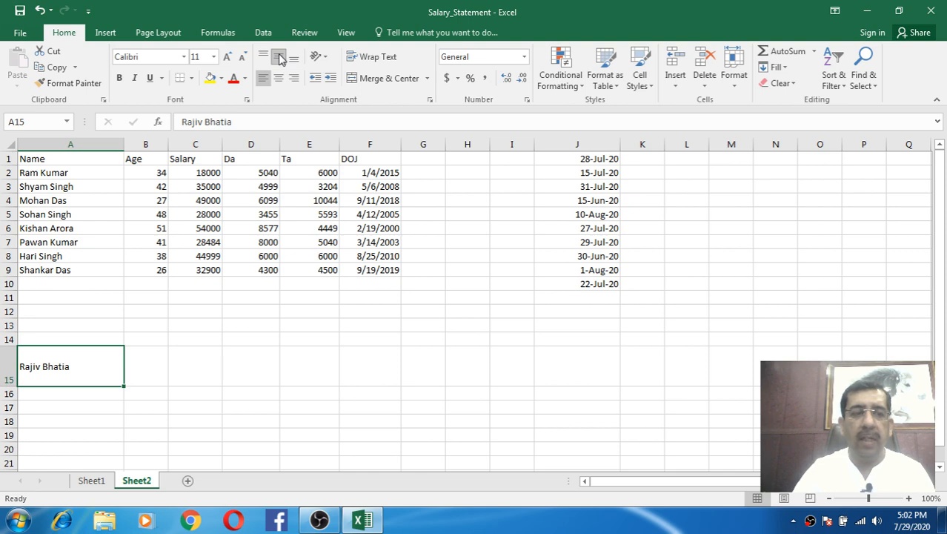
{"action": "left_click", "coordinate": [279, 79]}
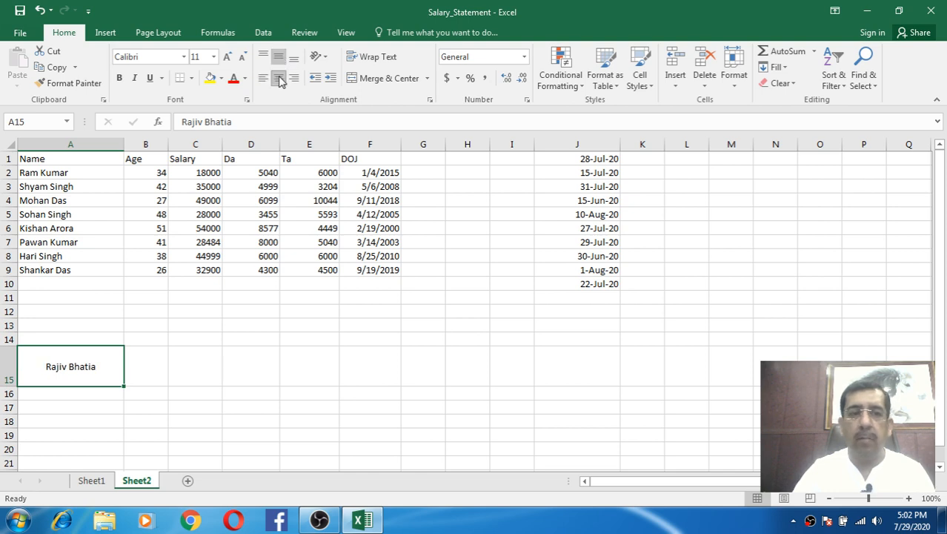
{"action": "left_click", "coordinate": [295, 80]}
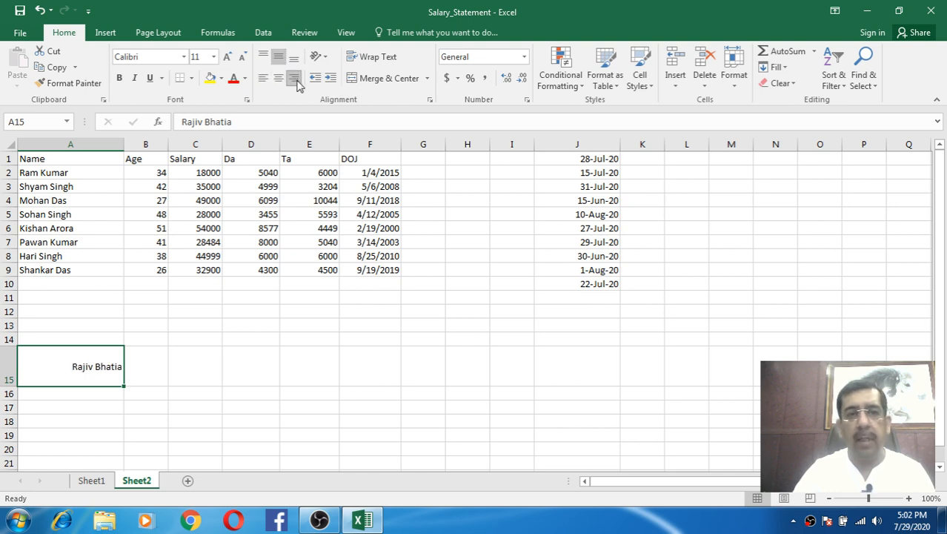
{"action": "left_click", "coordinate": [263, 78]}
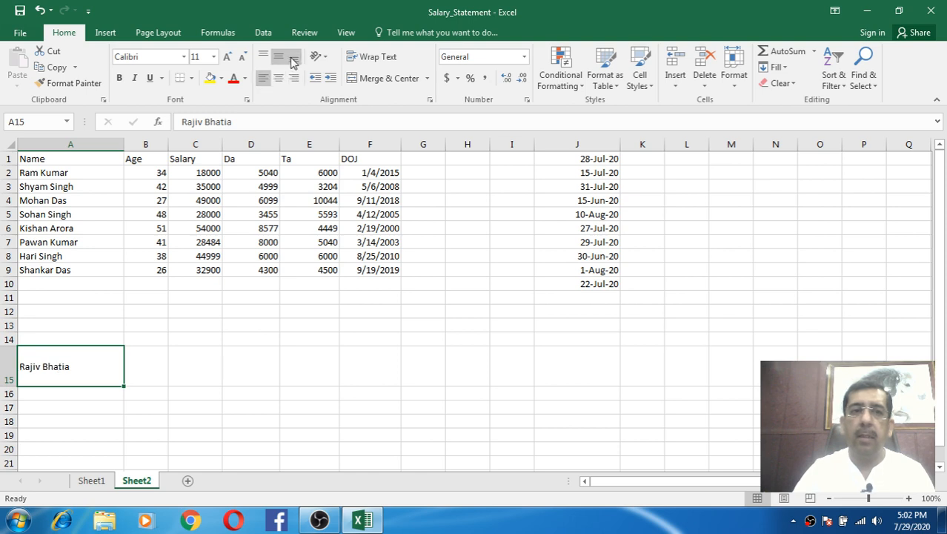
{"action": "left_click", "coordinate": [295, 57]}
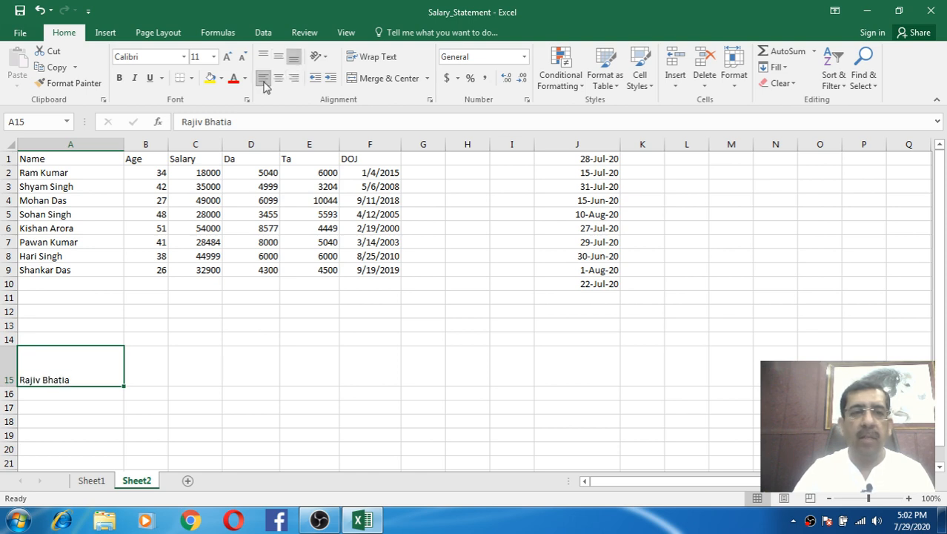
{"action": "left_click", "coordinate": [279, 80]}
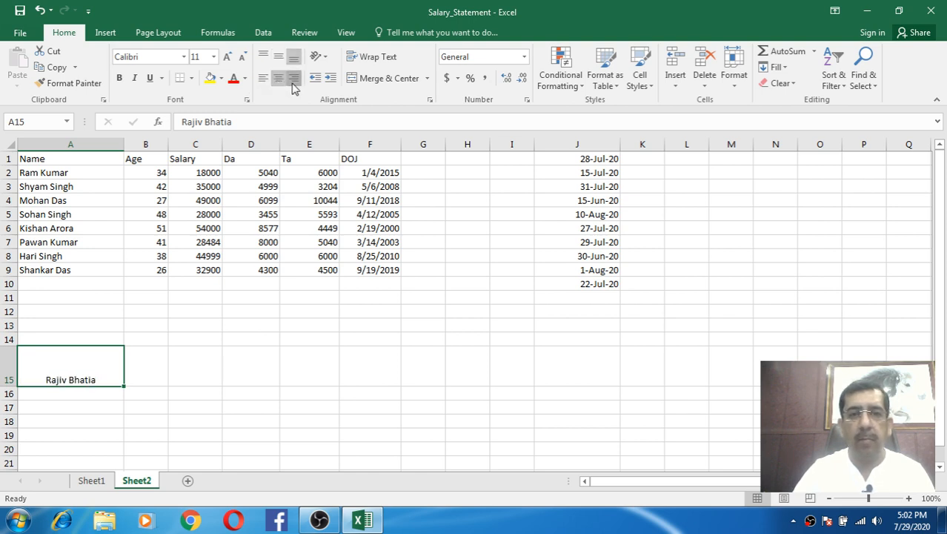
{"action": "left_click", "coordinate": [294, 80]}
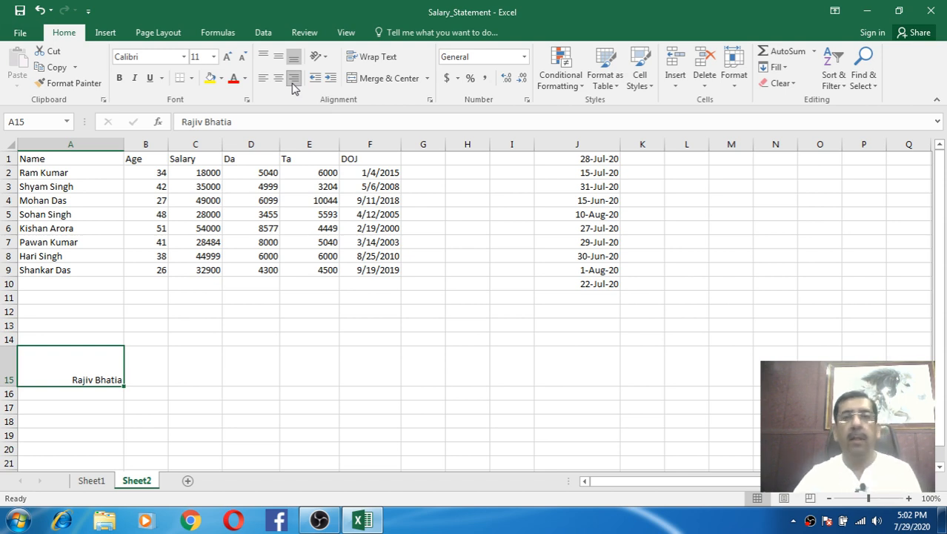
{"action": "left_click", "coordinate": [263, 57]}
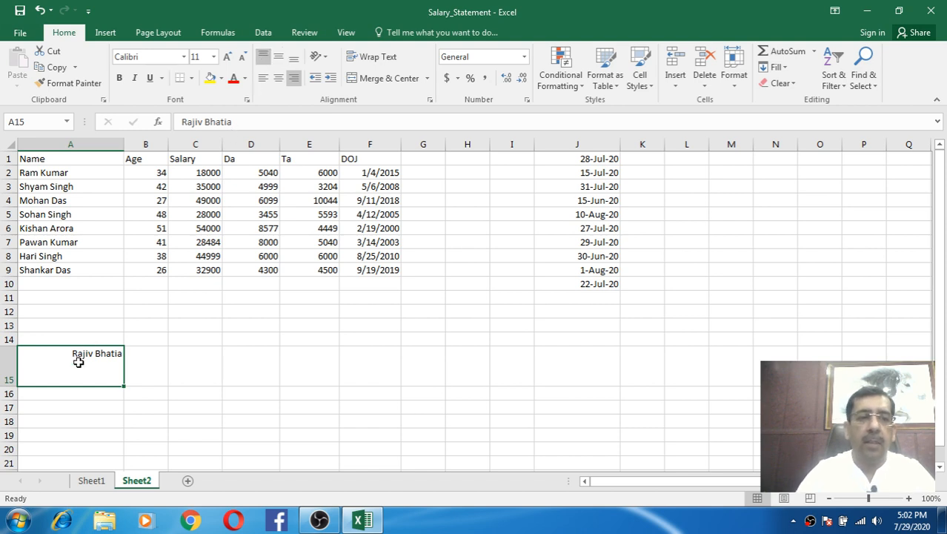
- Undo four times to remove the A15 name, alignment, row height and column width, then select A1
{"action": "key", "text": "ctrl+z"}
{"action": "key", "text": "ctrl+z"}
{"action": "key", "text": "ctrl+z"}
{"action": "key", "text": "ctrl+z"}
{"action": "key", "text": "ctrl+z"}
{"action": "key", "text": "ctrl+z"}
{"action": "key", "text": "ctrl+z"}
{"action": "key", "text": "ctrl+z"}
{"action": "key", "text": "ctrl+z"}
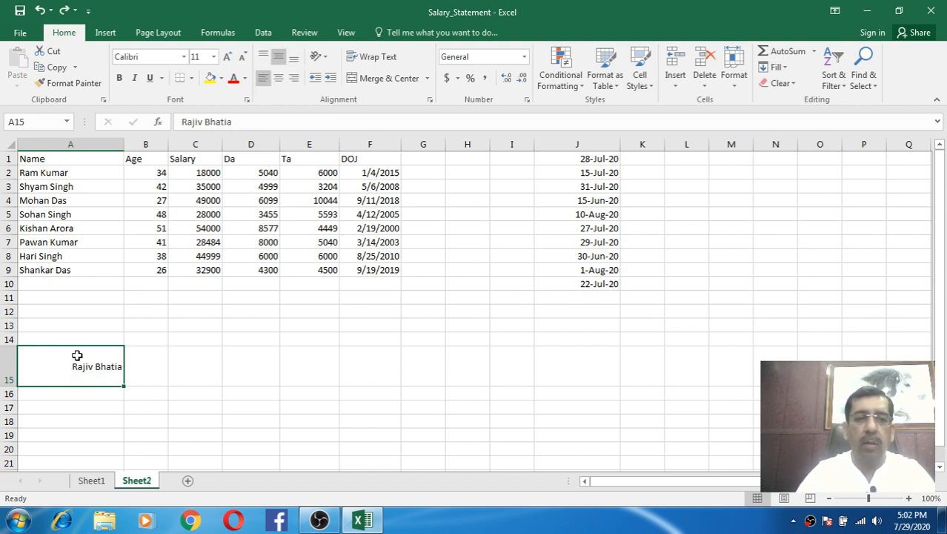
{"action": "key", "text": "ctrl+z"}
{"action": "key", "text": "ctrl+z"}
{"action": "key", "text": "ctrl+z"}
{"action": "key", "text": "ctrl+z"}
{"action": "key", "text": "ctrl+z"}
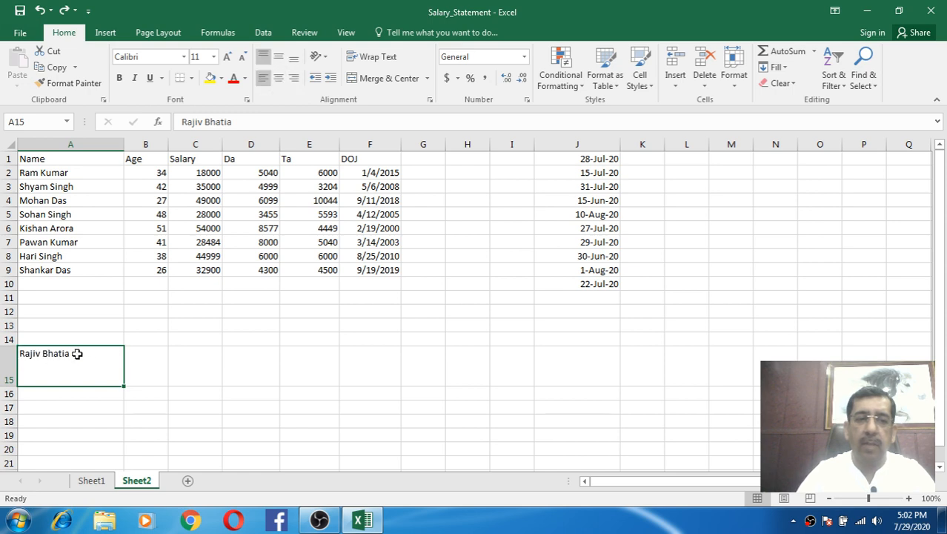
{"action": "key", "text": "ctrl+z"}
{"action": "key", "text": "ctrl+z"}
{"action": "key", "text": "ctrl+z"}
{"action": "key", "text": "ctrl+z"}
{"action": "key", "text": "ctrl+z"}
{"action": "key", "text": "ctrl+z"}
{"action": "key", "text": "ctrl+z"}
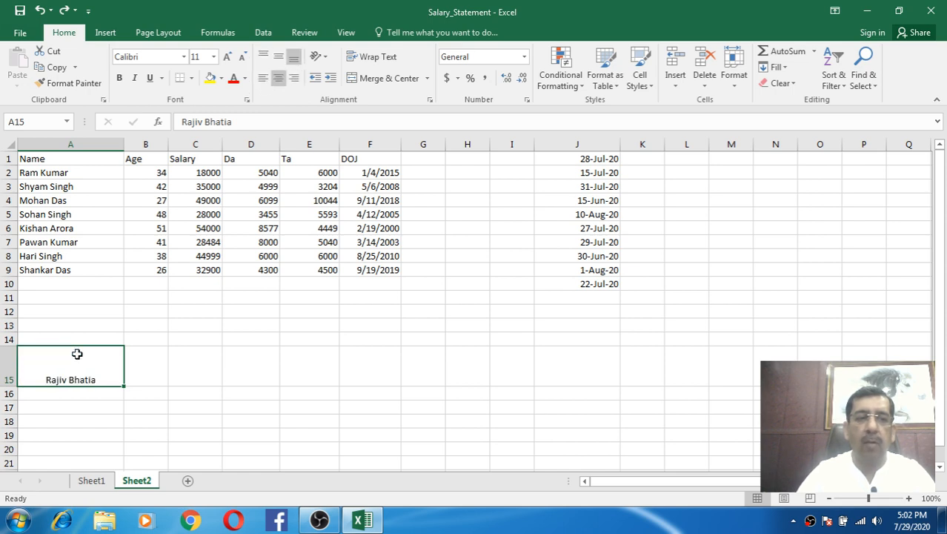
{"action": "key", "text": "ctrl+z"}
{"action": "key", "text": "ctrl+z"}
{"action": "key", "text": "ctrl+z"}
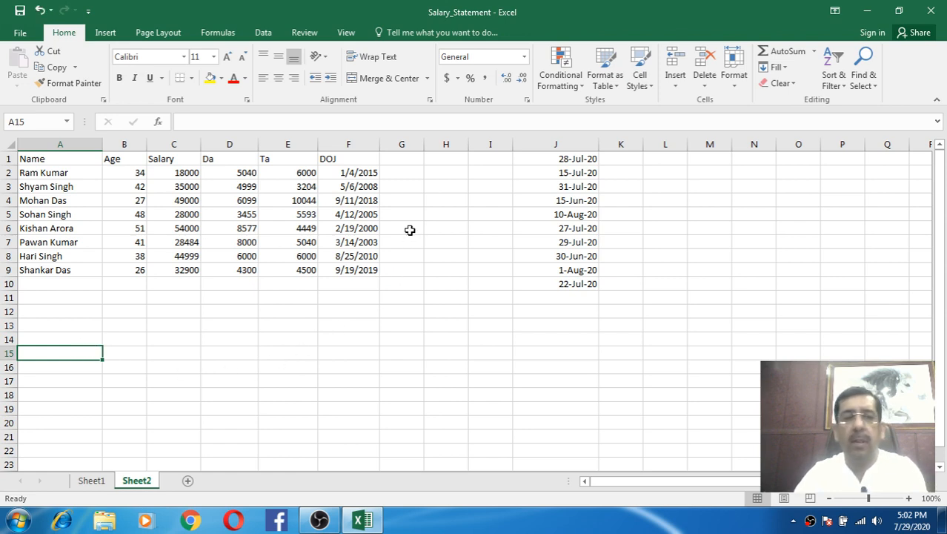
{"action": "left_click", "coordinate": [134, 363]}
{"action": "left_click", "coordinate": [79, 158]}
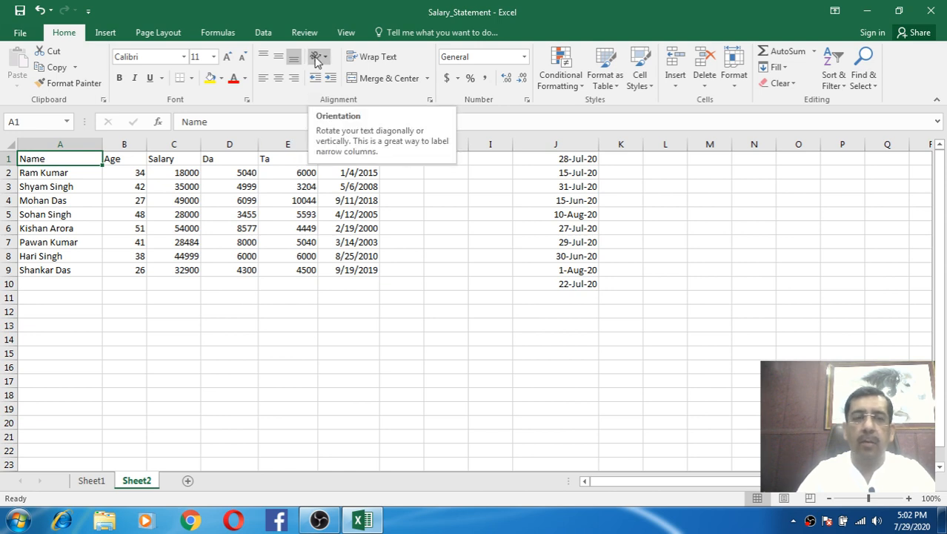
- Select A1:F9 and angle its text counterclockwise, then clockwise
{"action": "left_click", "coordinate": [271, 209]}
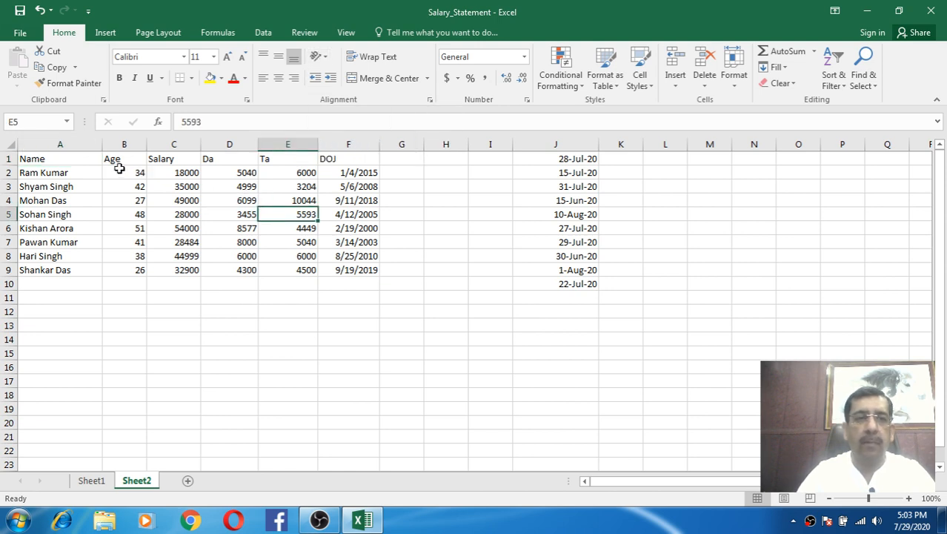
{"action": "left_click_drag", "start_coordinate": [85, 158], "coordinate": [343, 269]}
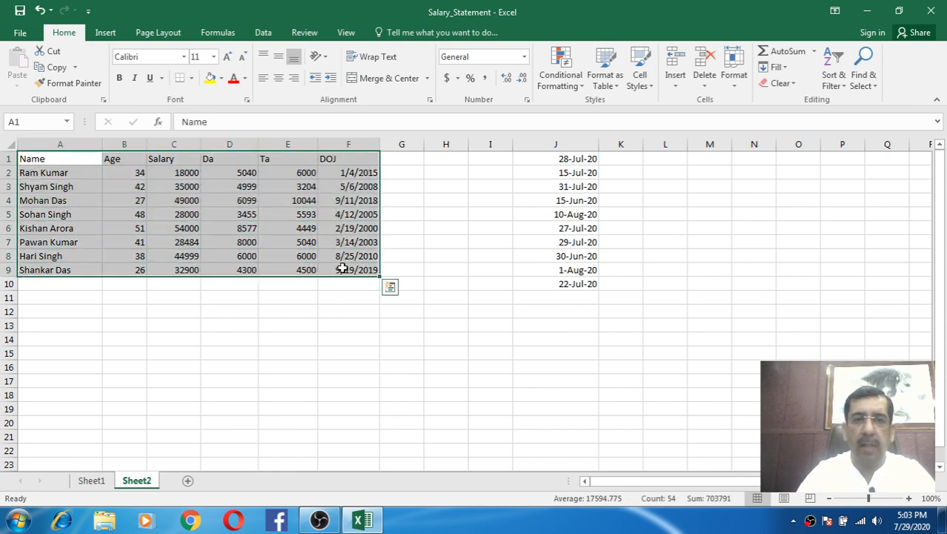
{"action": "left_click", "coordinate": [324, 57]}
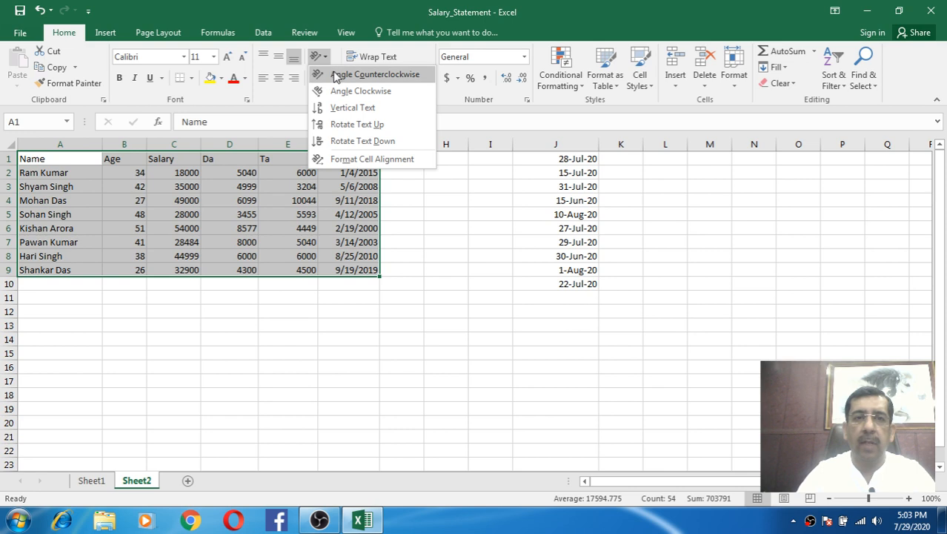
{"action": "left_click", "coordinate": [335, 76]}
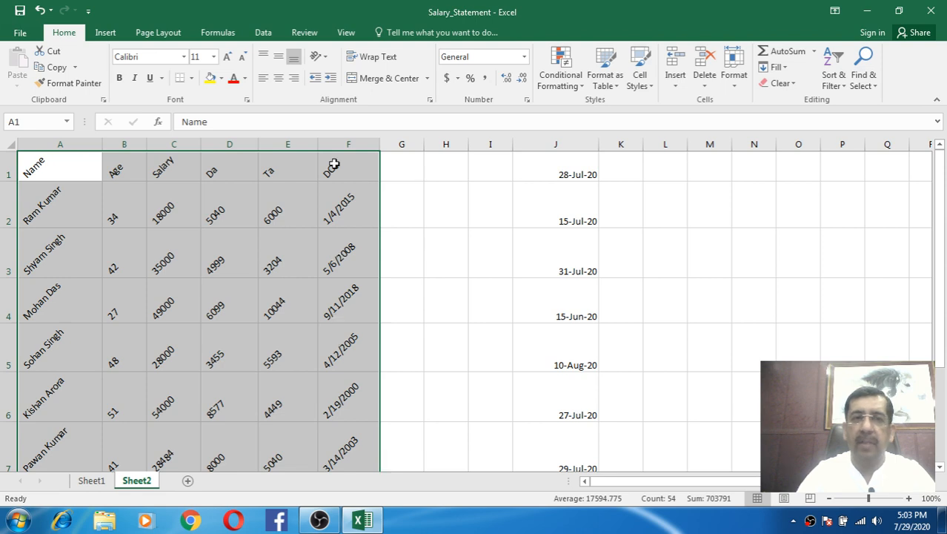
{"action": "left_click", "coordinate": [326, 59]}
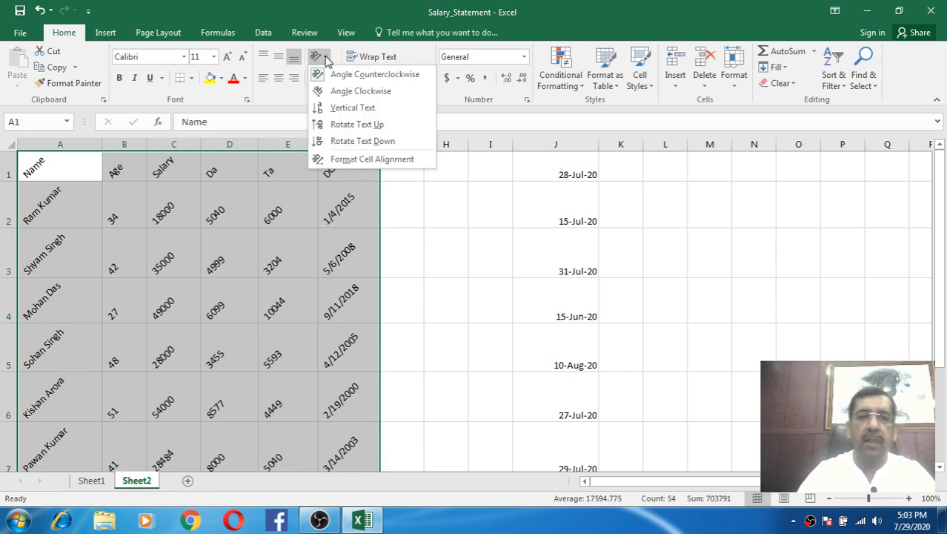
{"action": "left_click", "coordinate": [370, 97]}
- Switch the table's text to vertical, then rotated up, then rotated down
{"action": "left_click", "coordinate": [328, 59]}
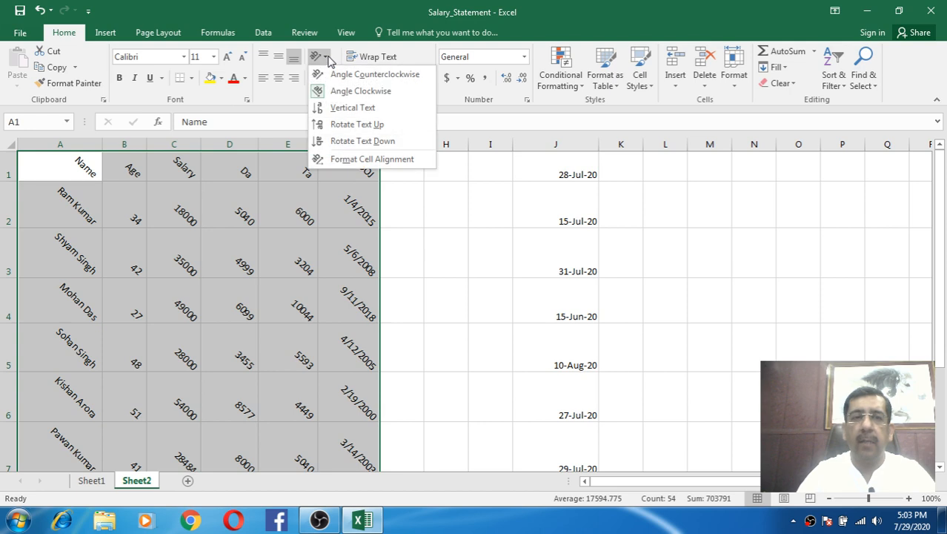
{"action": "left_click", "coordinate": [346, 108]}
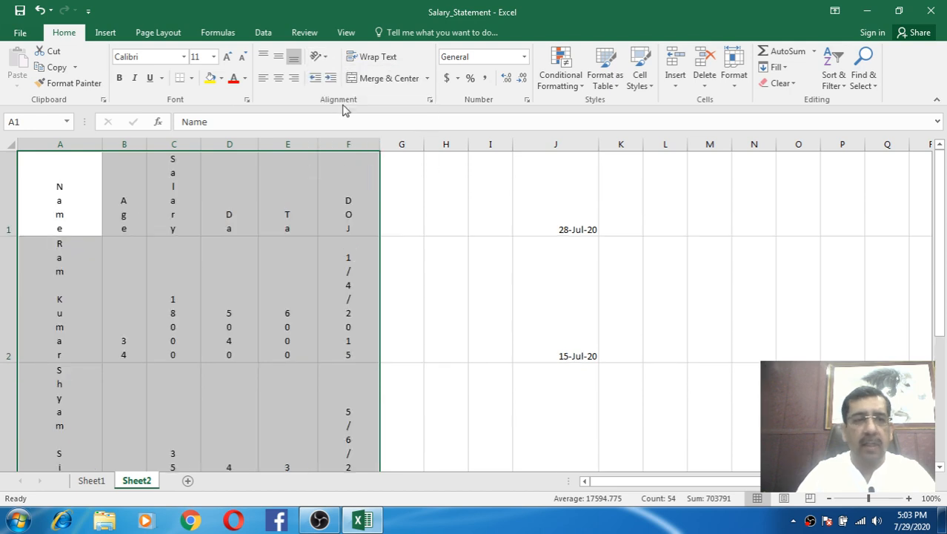
{"action": "left_click", "coordinate": [320, 57]}
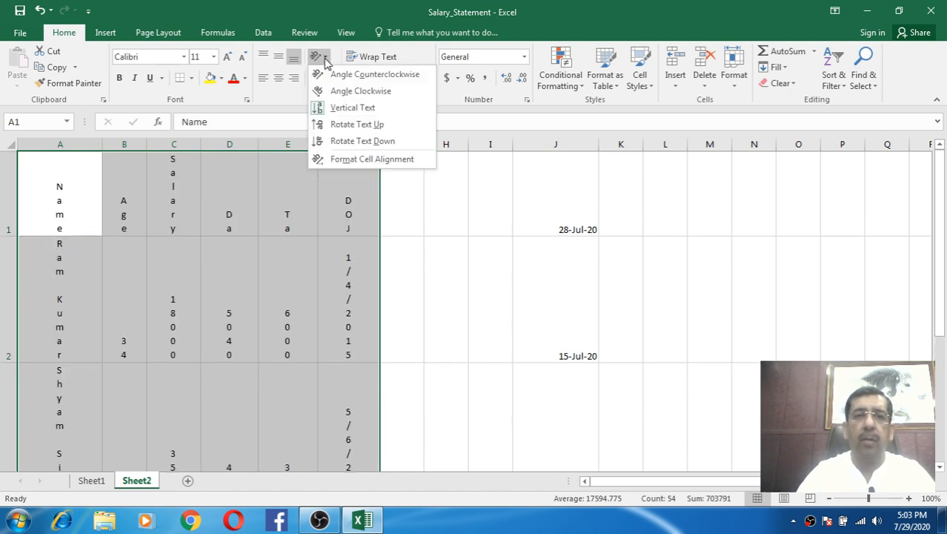
{"action": "left_click", "coordinate": [352, 126]}
{"action": "left_click", "coordinate": [320, 58]}
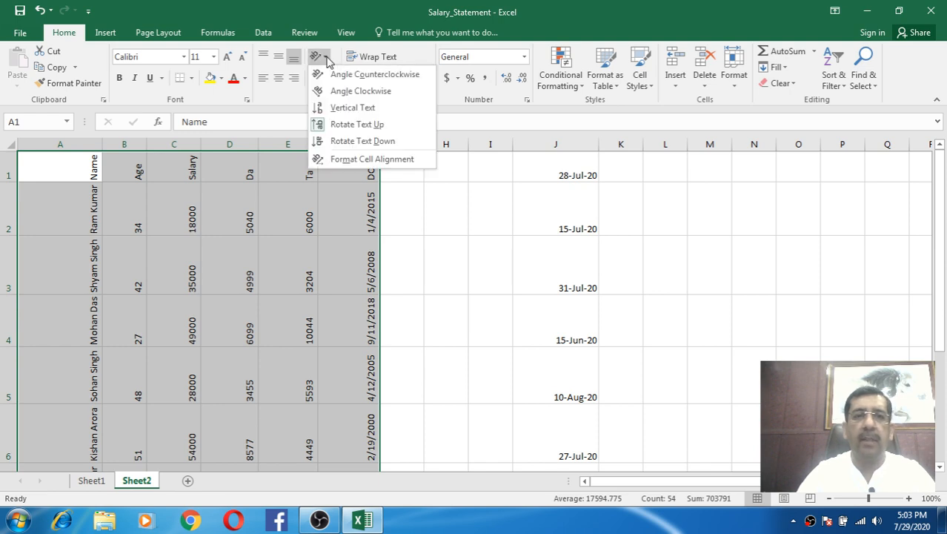
{"action": "left_click", "coordinate": [376, 145]}
{"action": "left_click", "coordinate": [326, 58]}
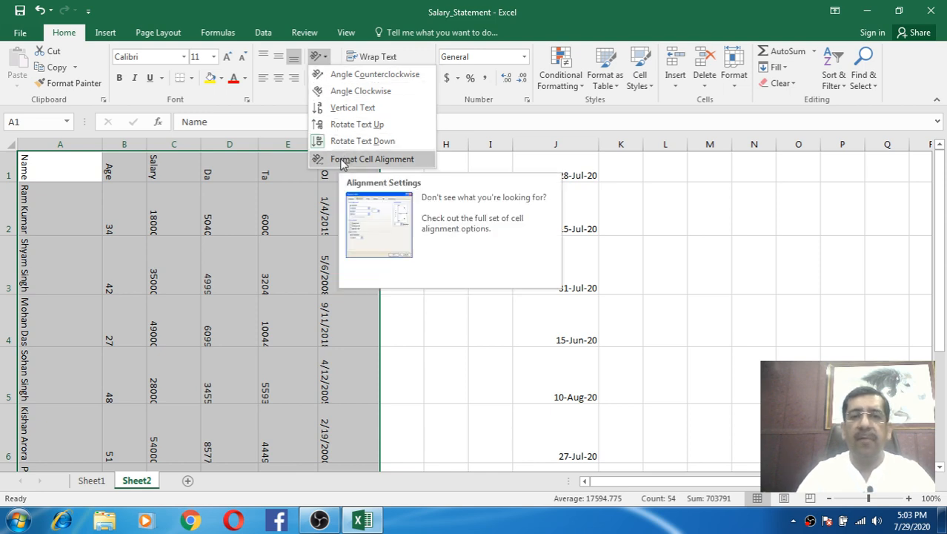
- Angle the table's text to 30 degrees in Format Cell Alignment
{"action": "left_click", "coordinate": [395, 162]}
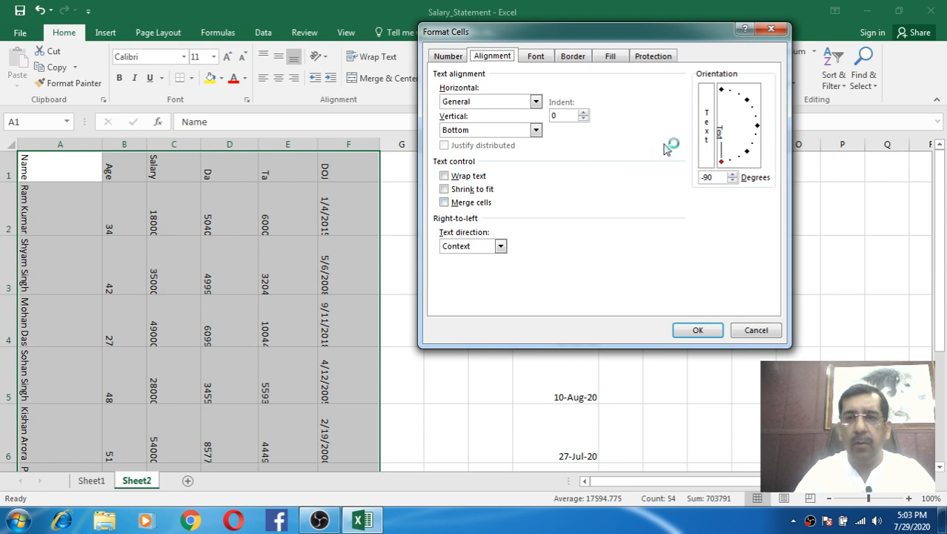
{"action": "left_click", "coordinate": [706, 130]}
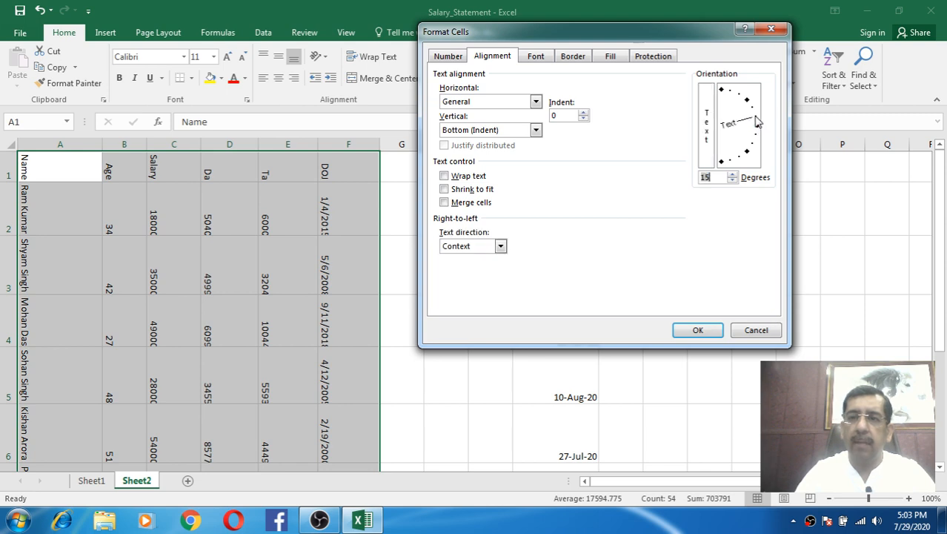
{"action": "left_click_drag", "start_coordinate": [756, 120], "coordinate": [753, 111]}
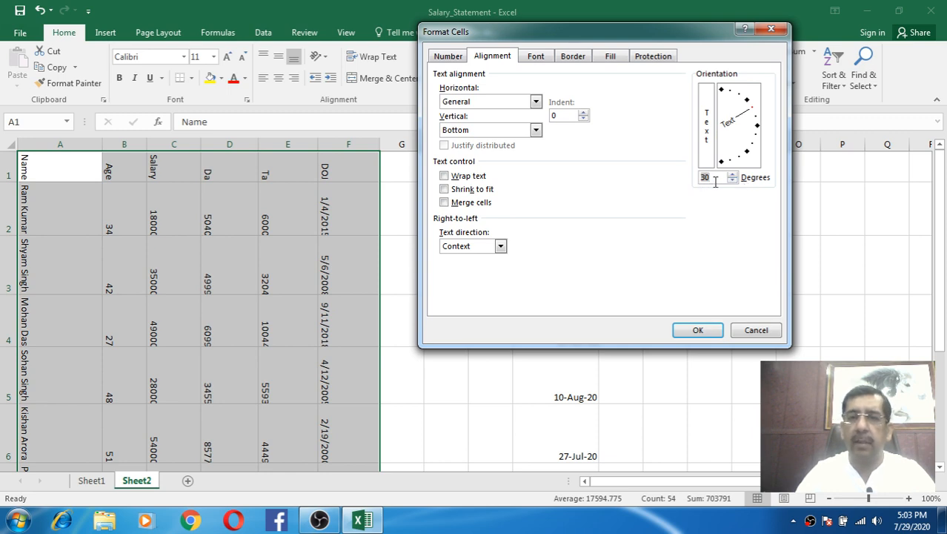
{"action": "left_click", "coordinate": [699, 330]}
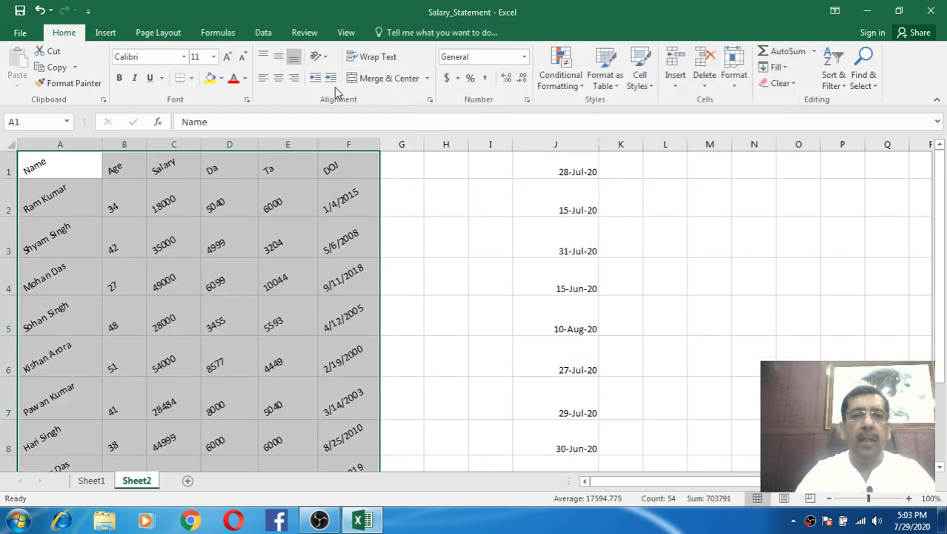
- Set the table's text orientation back to 0 degrees
{"action": "left_click", "coordinate": [327, 58]}
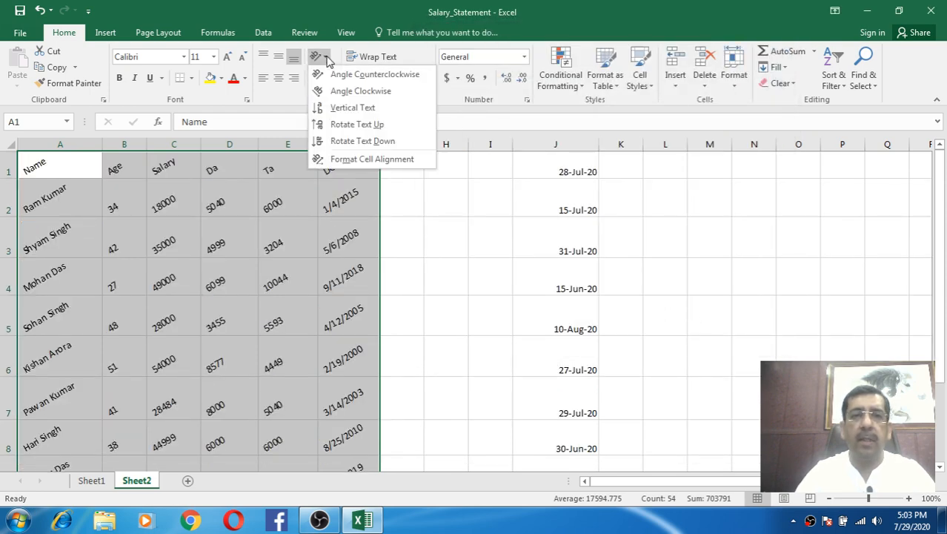
{"action": "left_click", "coordinate": [372, 160]}
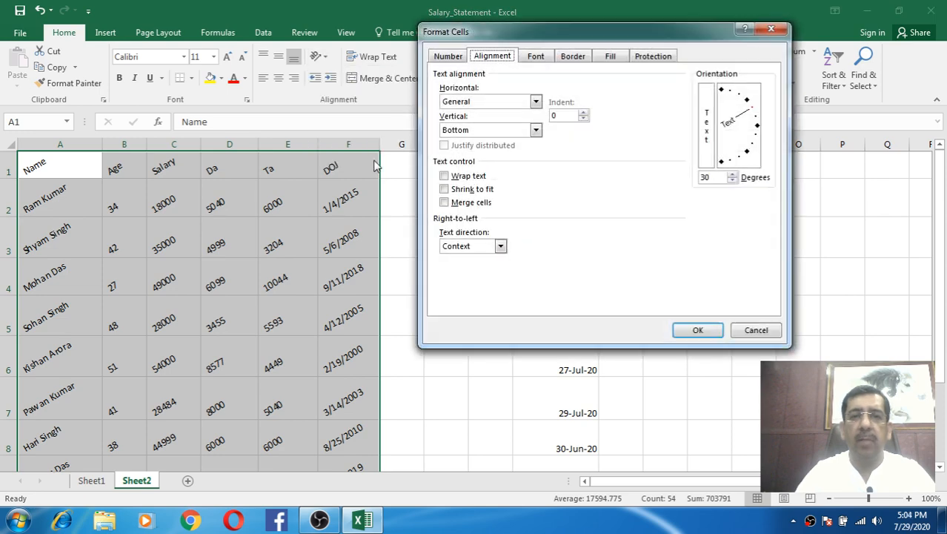
{"action": "left_click", "coordinate": [758, 126]}
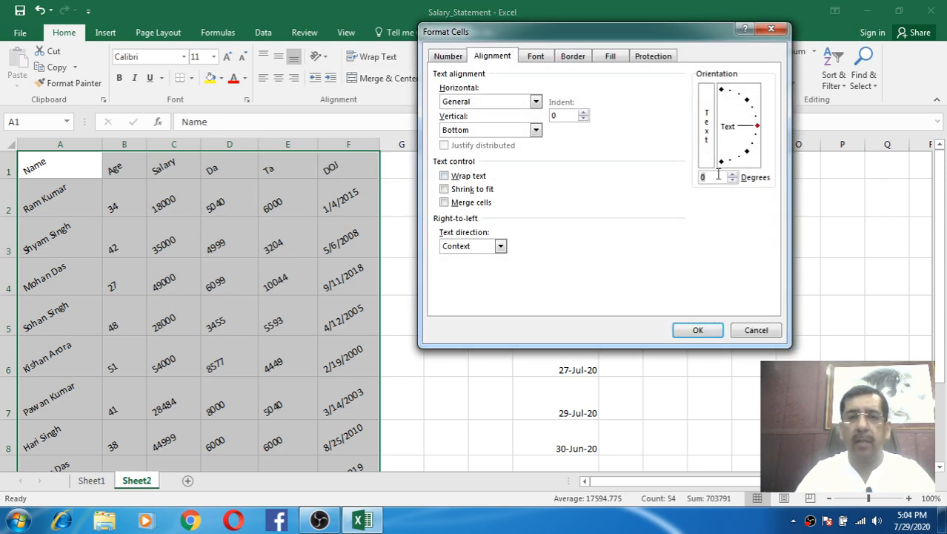
{"action": "left_click", "coordinate": [464, 102]}
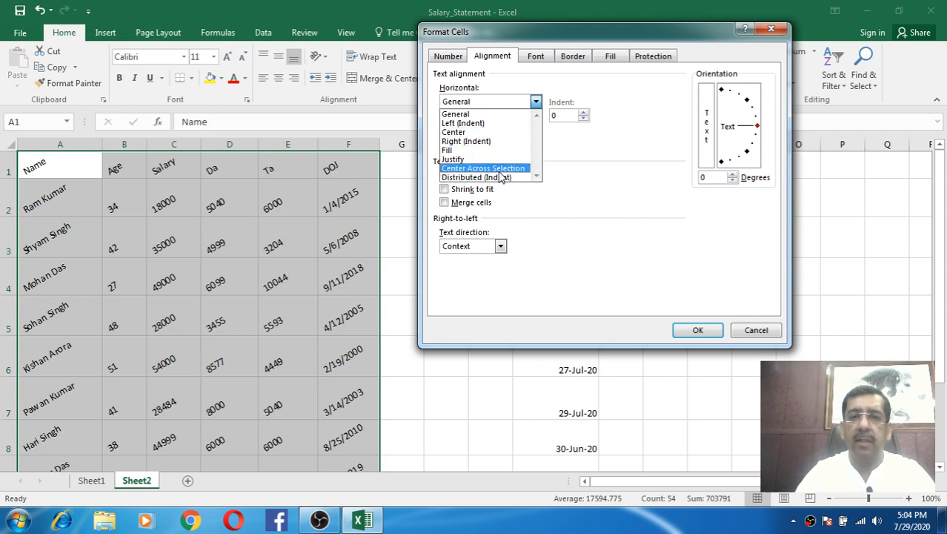
{"action": "left_click", "coordinate": [698, 331]}
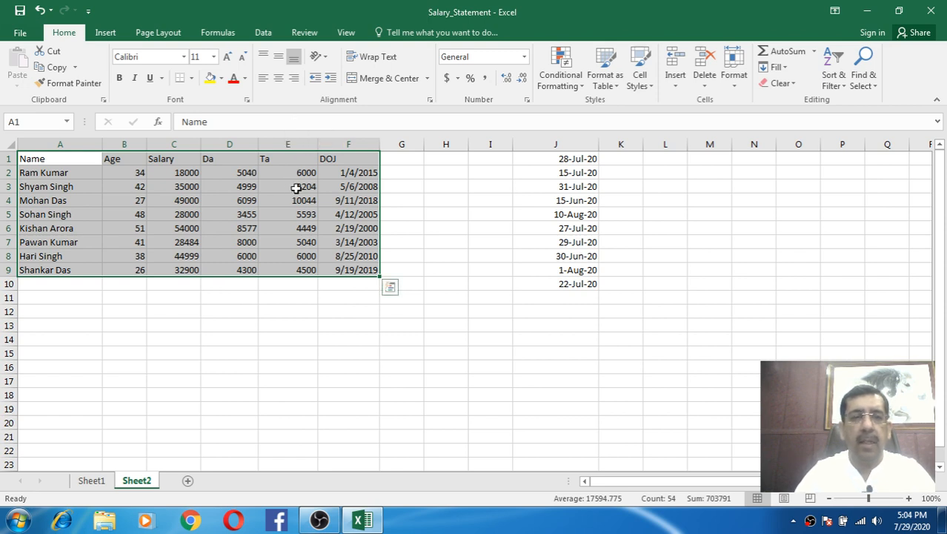
- Widen column M and enter the Manager heading in M1 with five employee names in M2:M6
{"action": "left_click", "coordinate": [710, 159]}
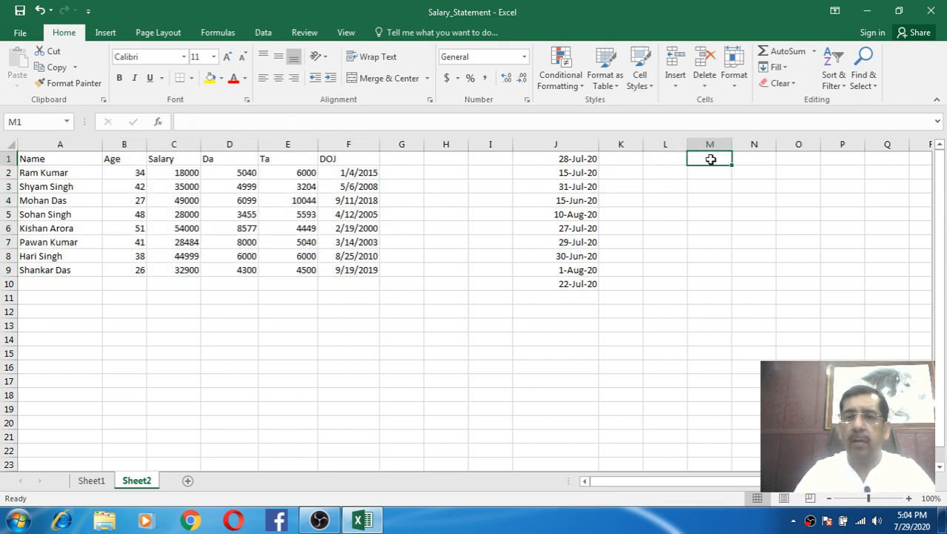
{"action": "left_click_drag", "start_coordinate": [732, 143], "coordinate": [800, 145]}
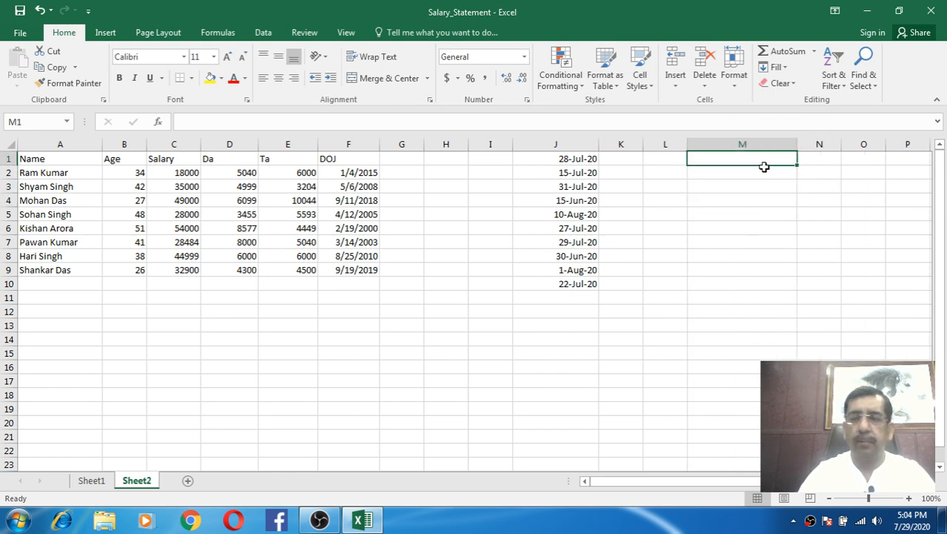
{"action": "type", "text": "Manager"}
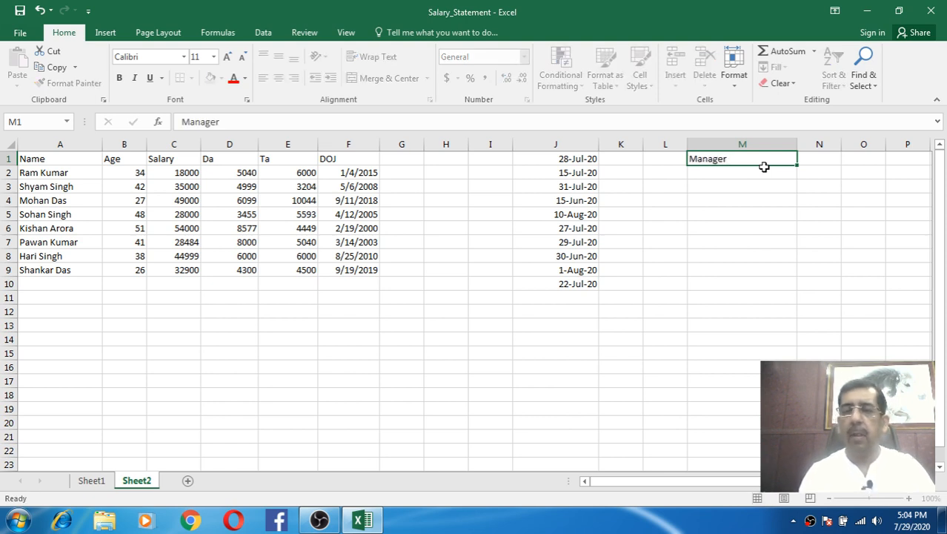
{"action": "key", "text": "Return"}
{"action": "type", "text": "R"}
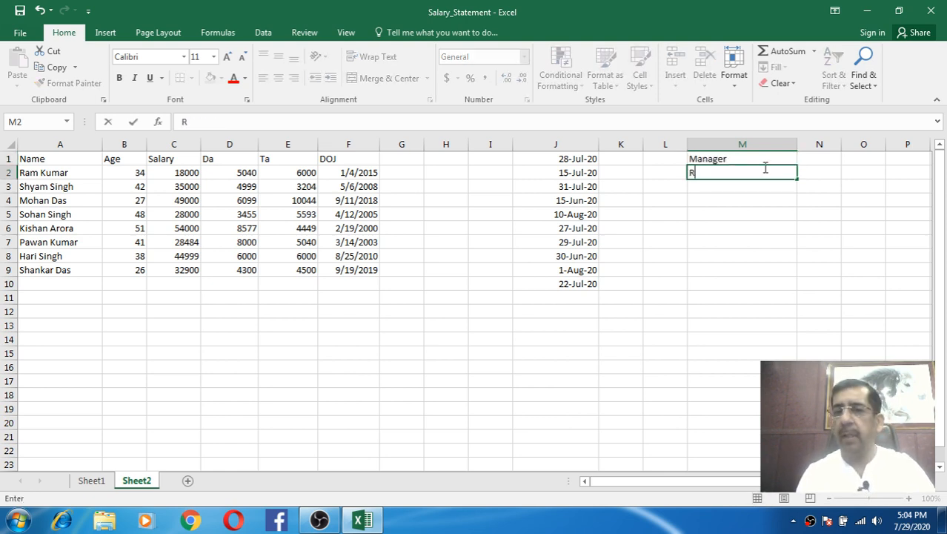
{"action": "type", "text": "am"}
{"action": "key", "text": "Return"}
{"action": "type", "text": "Sam"}
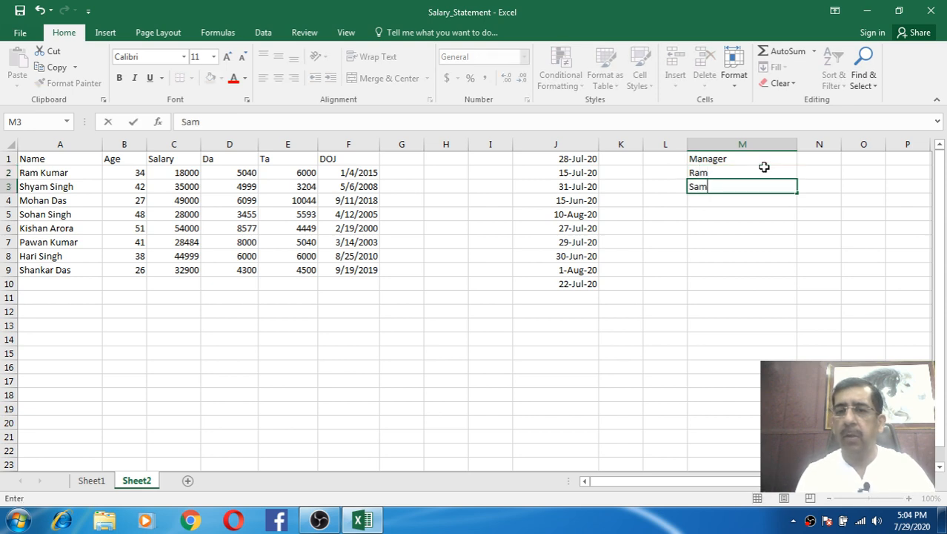
{"action": "key", "text": "BackSpace"}
{"action": "key", "text": "BackSpace"}
{"action": "type", "text": "hyam"}
{"action": "key", "text": "Return"}
{"action": "type", "text": "Mohan"}
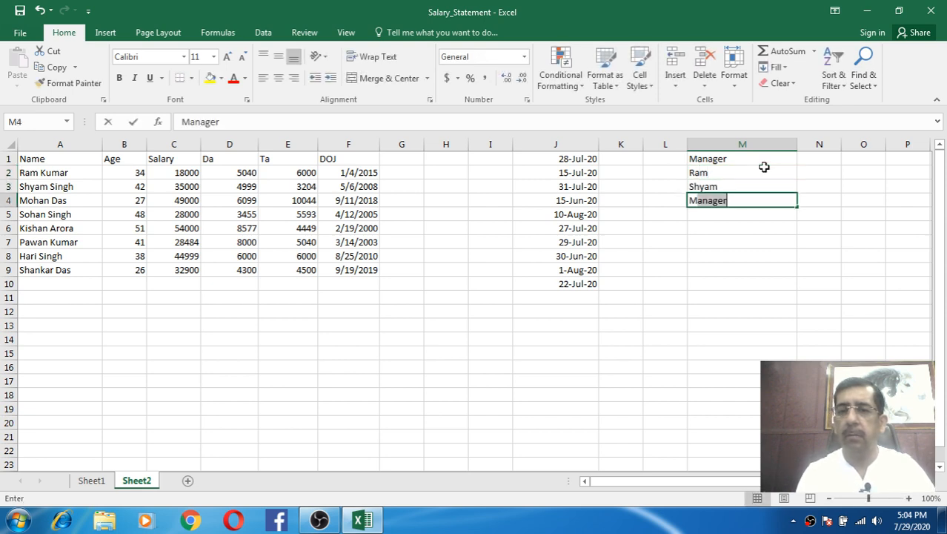
{"action": "key", "text": "Return"}
{"action": "type", "text": "So"}
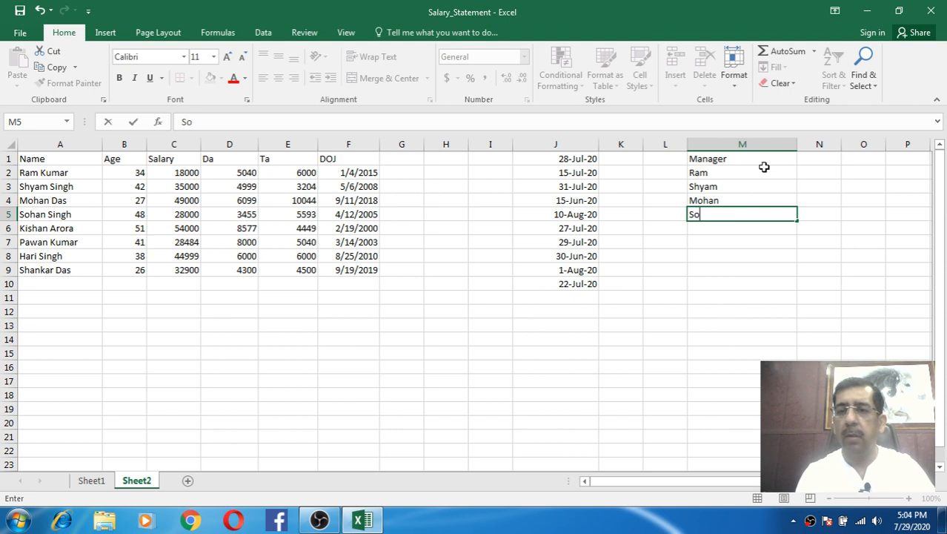
{"action": "type", "text": "han"}
{"action": "key", "text": "Return"}
{"action": "type", "text": "Hari"}
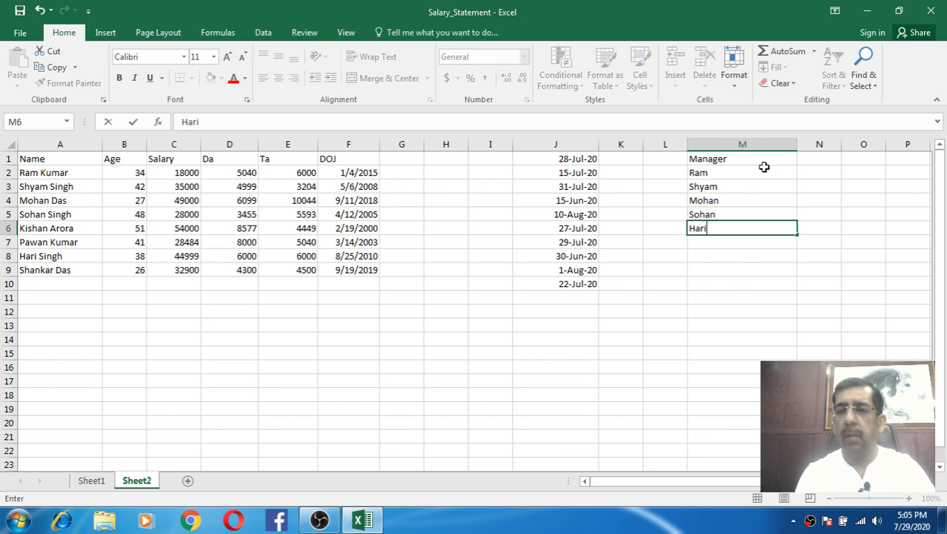
{"action": "key", "text": "Return"}
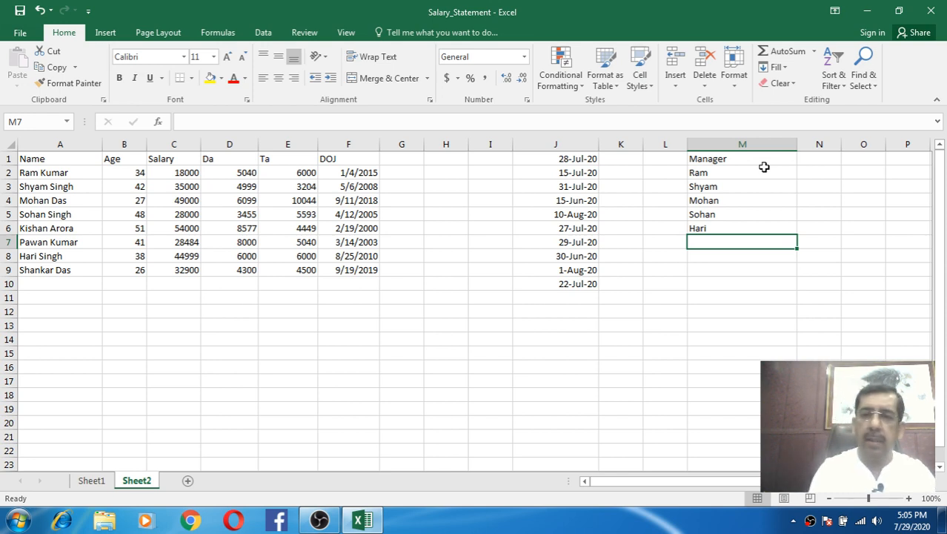
- Add the Analyst heading in M7 with four employee names in M8:M11
{"action": "type", "text": "C"}
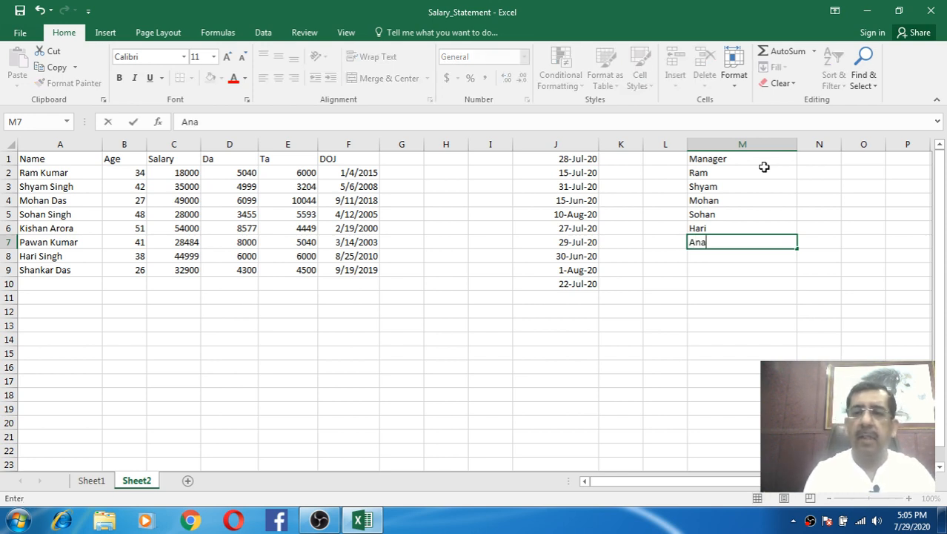
{"action": "type", "text": "nalyst"}
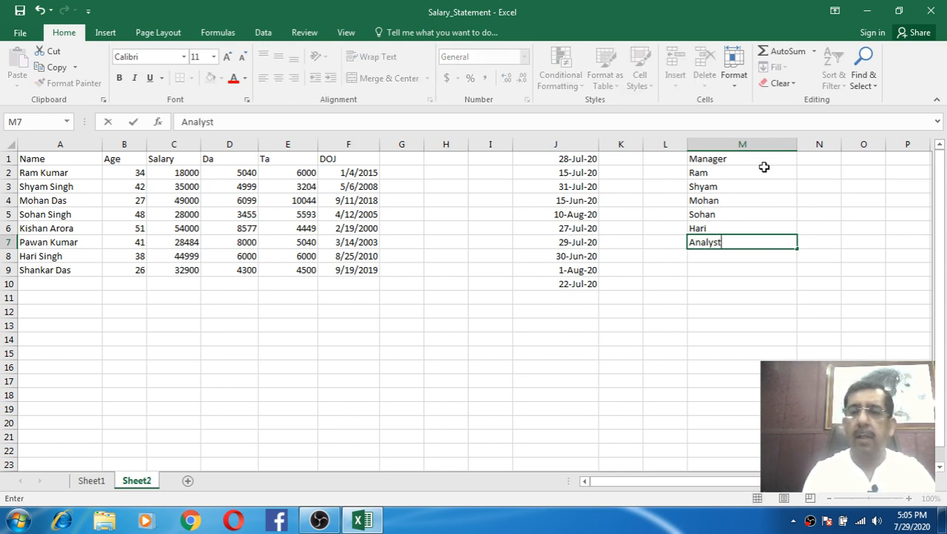
{"action": "key", "text": "Return"}
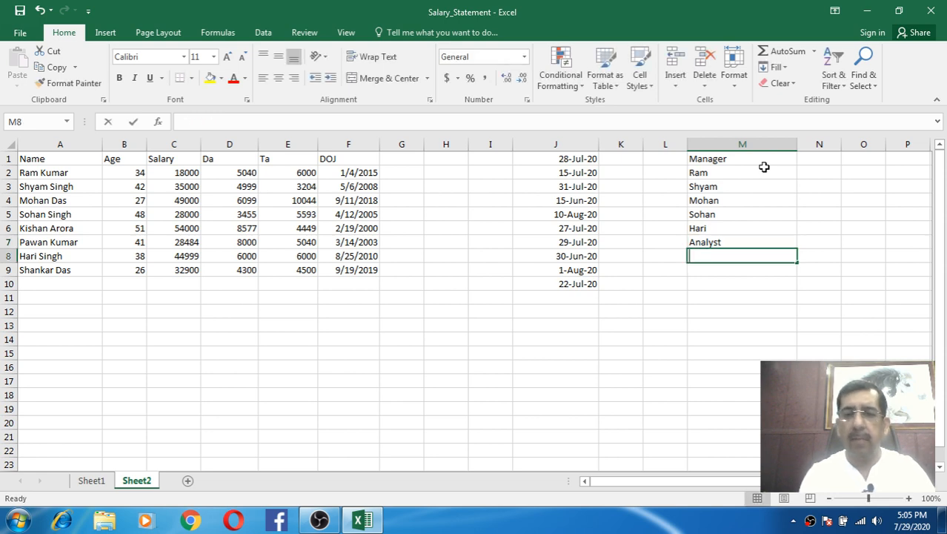
{"action": "type", "text": "H"}
{"action": "key", "text": "Return"}
{"action": "type", "text": "H"}
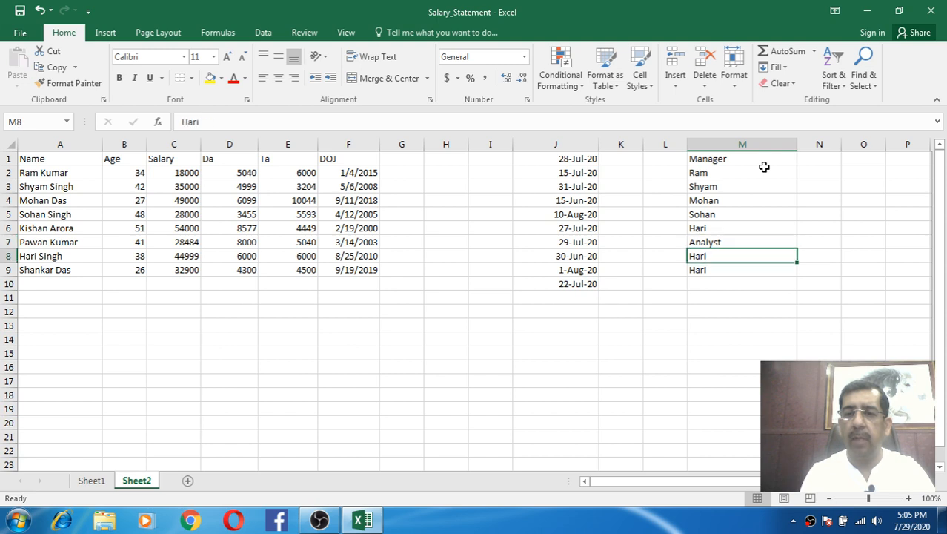
{"action": "type", "text": "Kishan"}
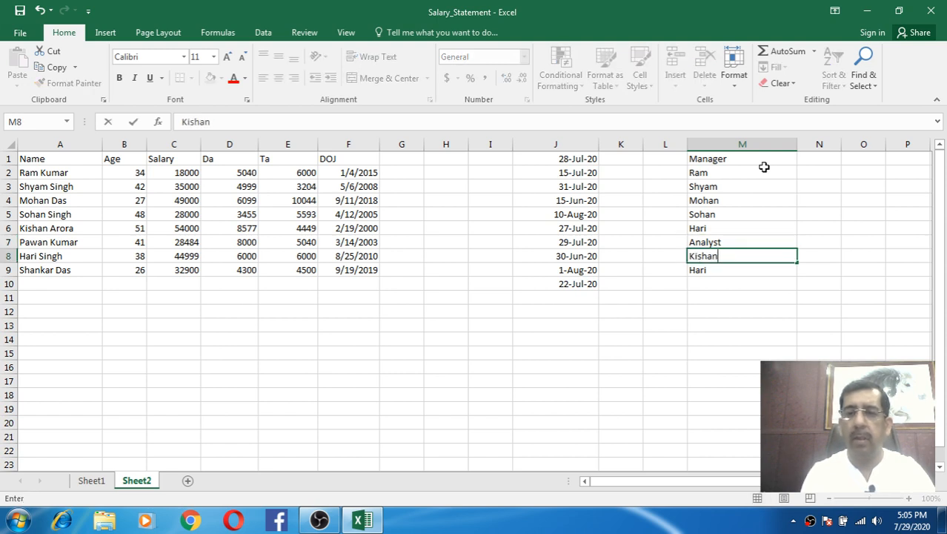
{"action": "key", "text": "Return"}
{"action": "key", "text": "Up"}
{"action": "key", "text": "Down"}
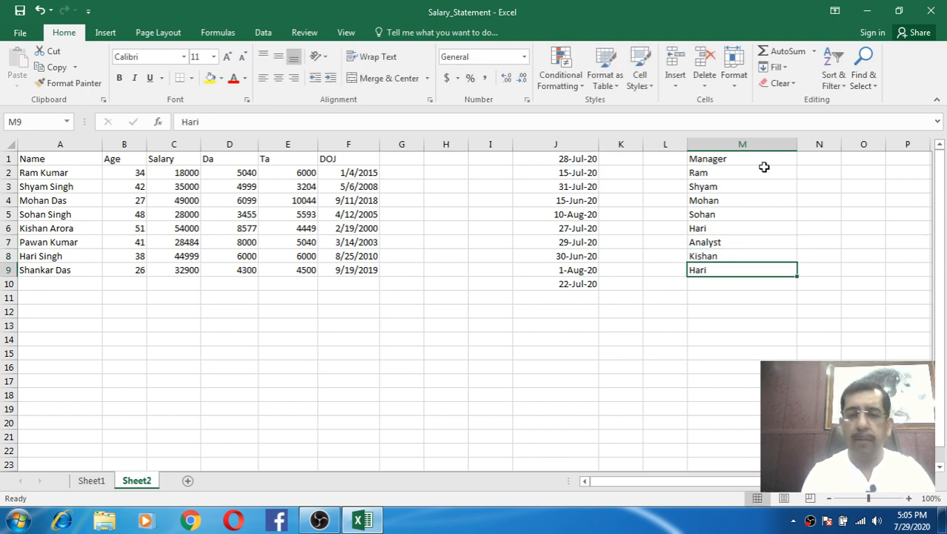
{"action": "type", "text": "Pawan"}
{"action": "key", "text": "Return"}
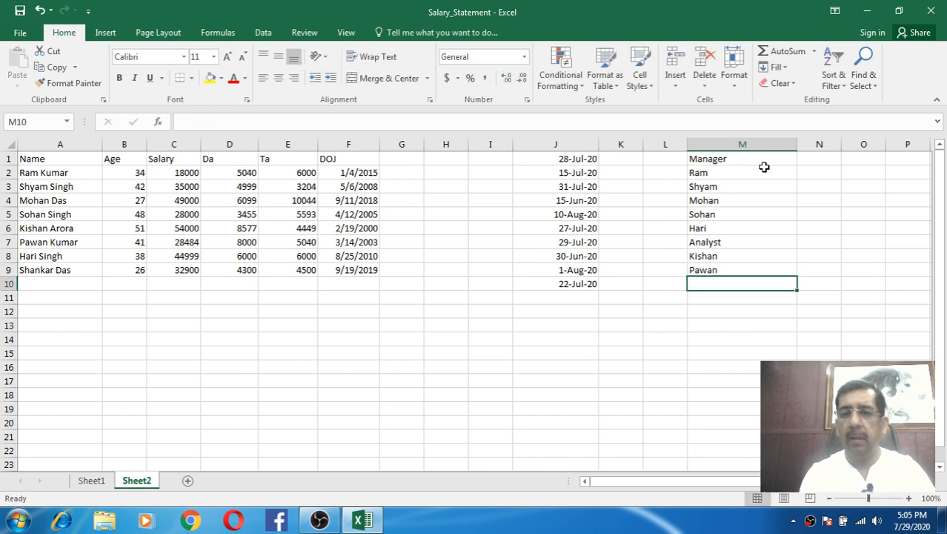
{"action": "type", "text": "Rahul"}
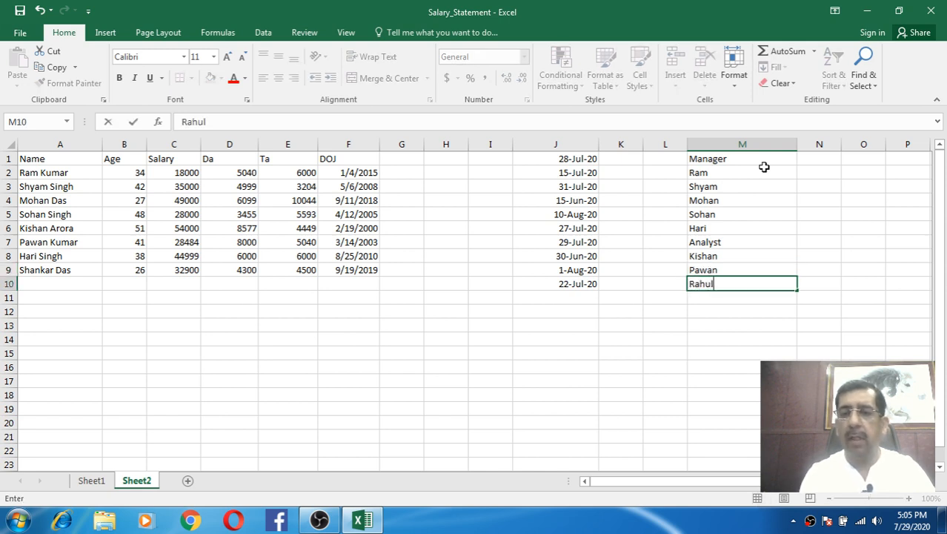
{"action": "key", "text": "Return"}
{"action": "type", "text": "Manoj"}
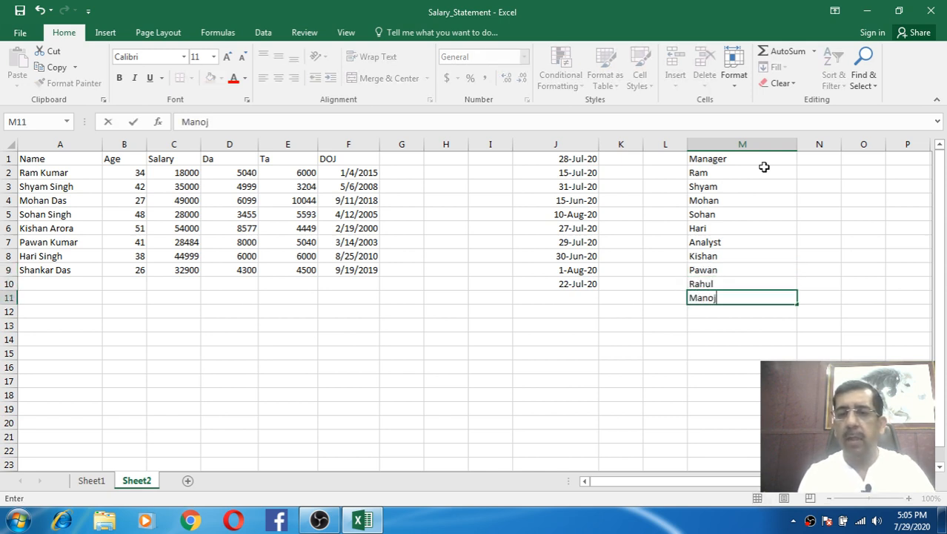
{"action": "key", "text": "Return"}
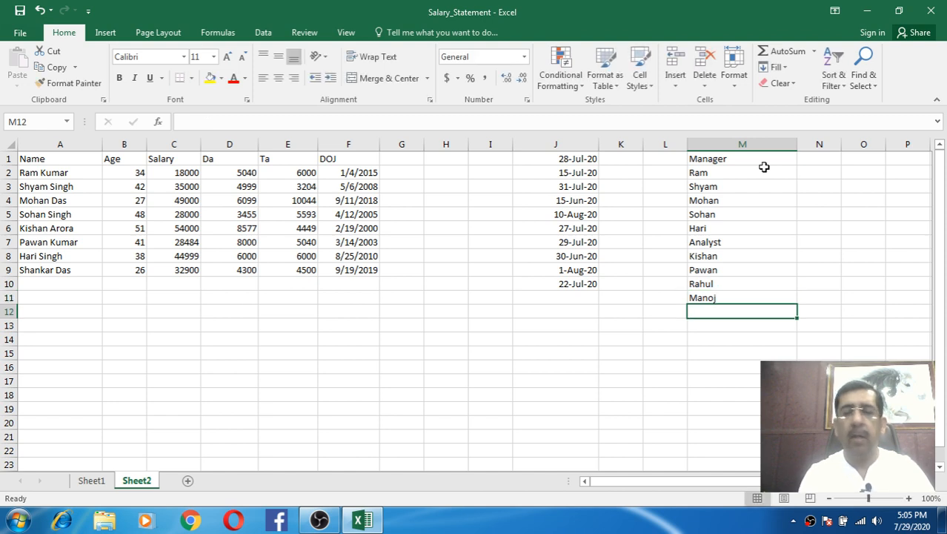
- Add the Clerk heading in M12 with three names, then select M1, M7 and M12 together
{"action": "type", "text": "Clerk"}
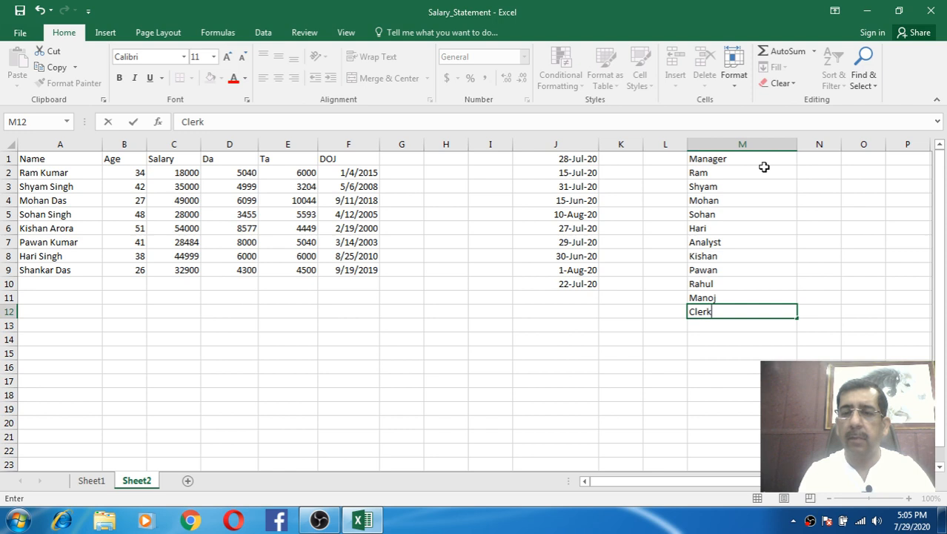
{"action": "key", "text": "Return"}
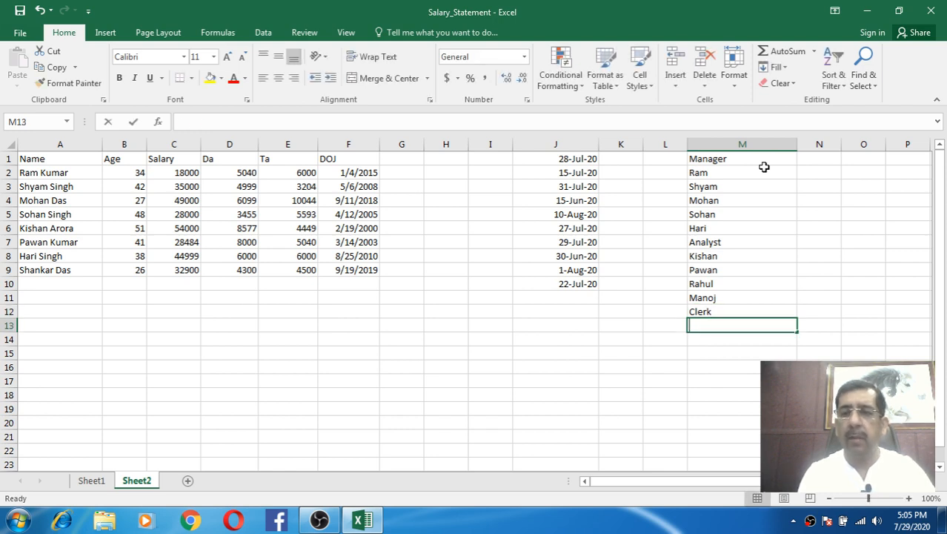
{"action": "type", "text": "Rajesh"}
{"action": "key", "text": "Return"}
{"action": "type", "text": "D"}
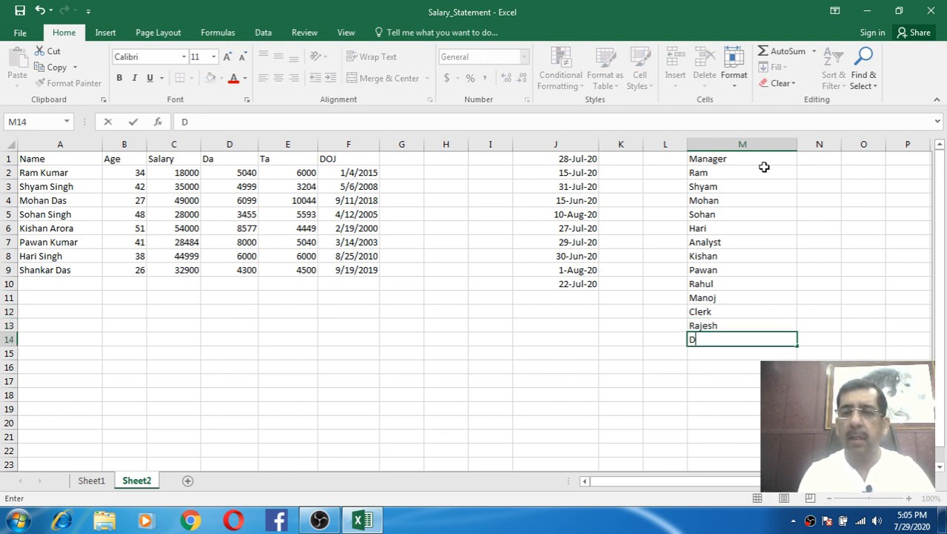
{"action": "type", "text": "inesh"}
{"action": "key", "text": "Return"}
{"action": "type", "text": "S"}
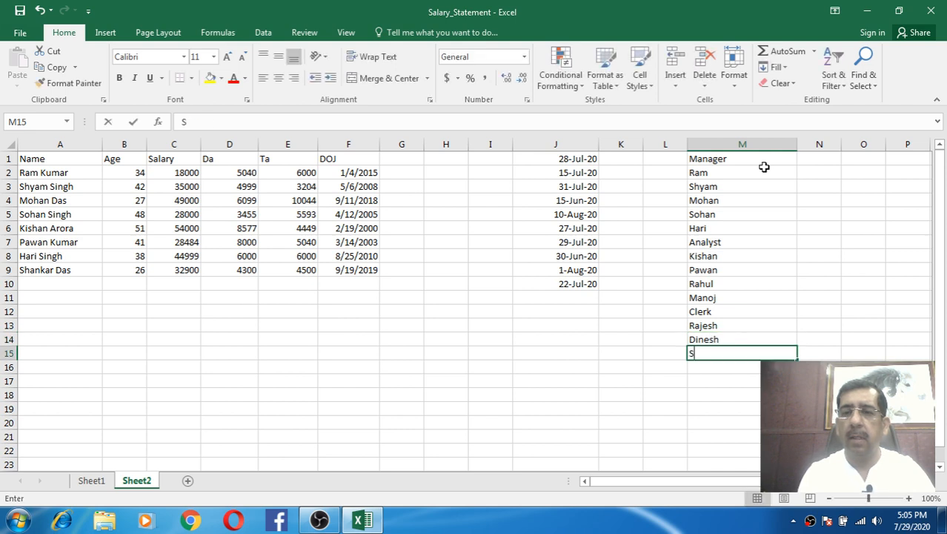
{"action": "type", "text": "uresh"}
{"action": "key", "text": "Return"}
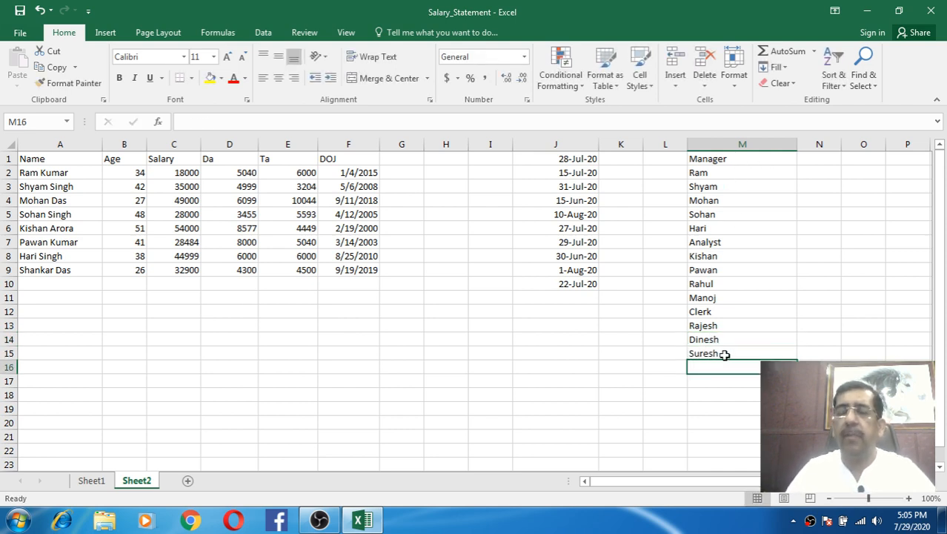
{"action": "left_click", "coordinate": [717, 158]}
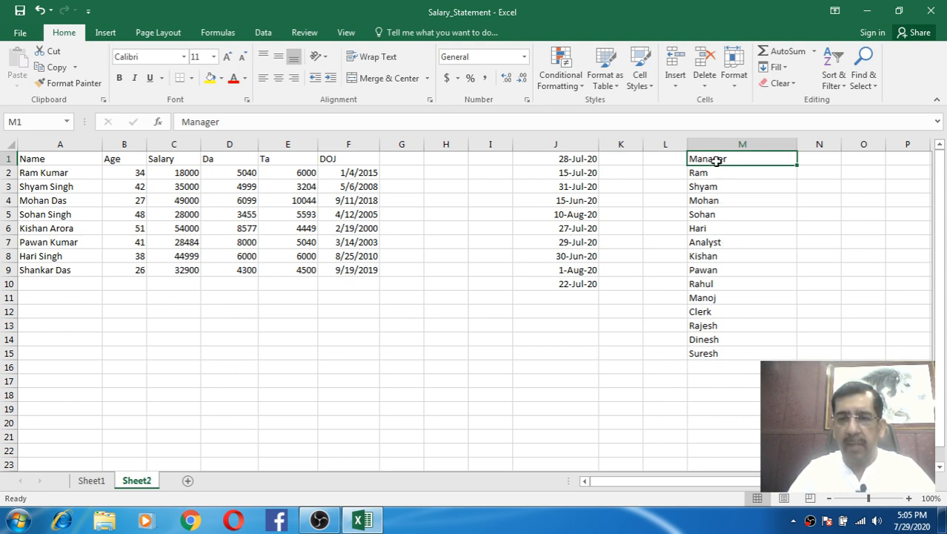
{"action": "left_click", "coordinate": [718, 241], "text": "ctrl"}
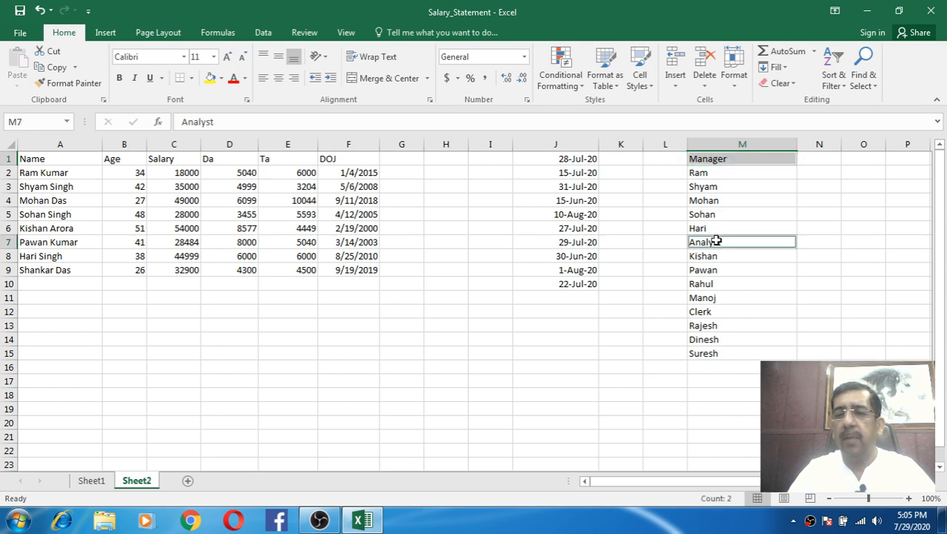
{"action": "left_click", "coordinate": [711, 312], "text": "ctrl"}
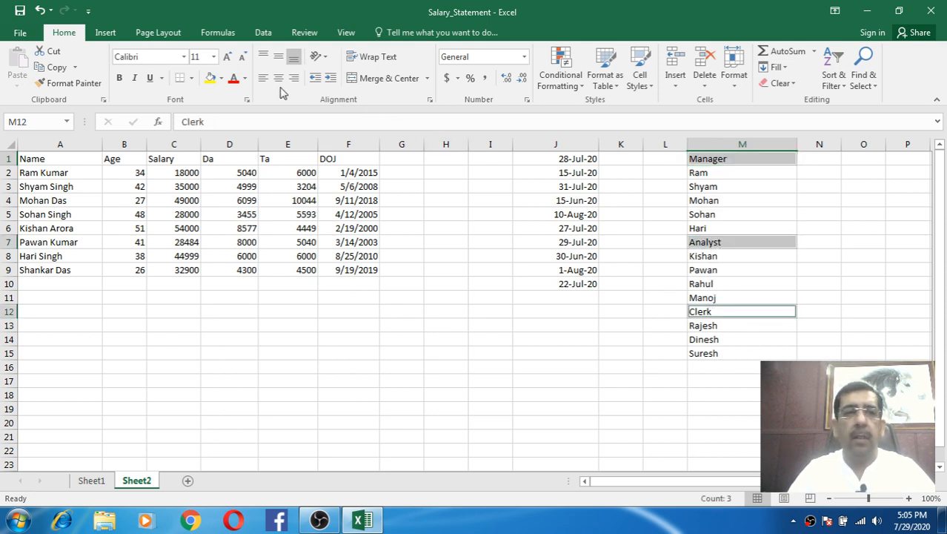
- Give the Manager, Analyst and Clerk headings a yellow fill and red text
{"action": "left_click", "coordinate": [214, 78]}
{"action": "left_click", "coordinate": [234, 78]}
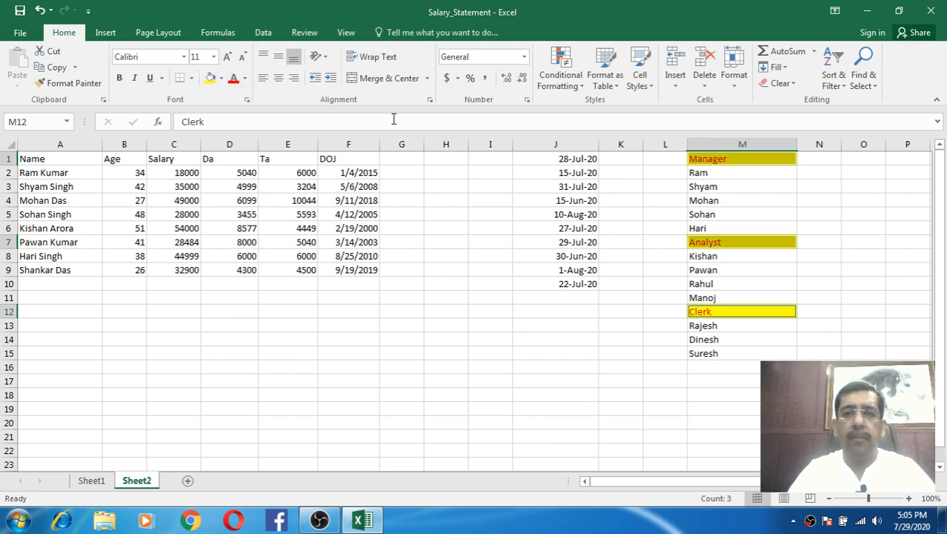
{"action": "left_click", "coordinate": [802, 201]}
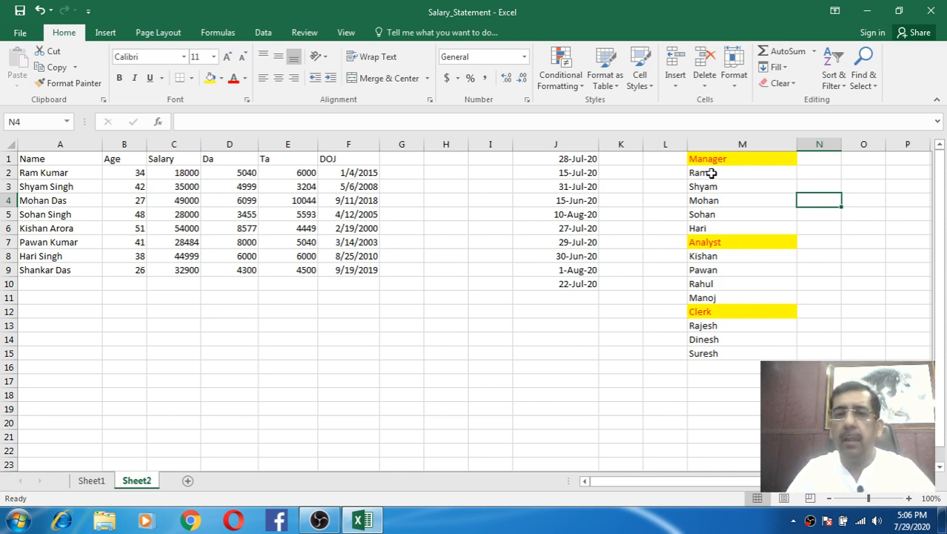
- Indent the names under all three headings by two steps
{"action": "left_click_drag", "start_coordinate": [708, 171], "coordinate": [709, 226]}
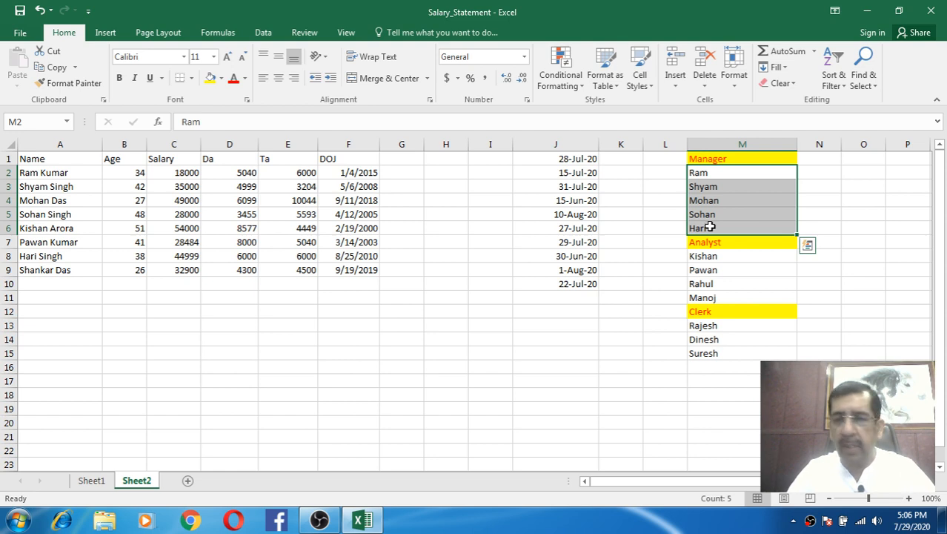
{"action": "left_click_drag", "start_coordinate": [710, 256], "coordinate": [710, 297]}
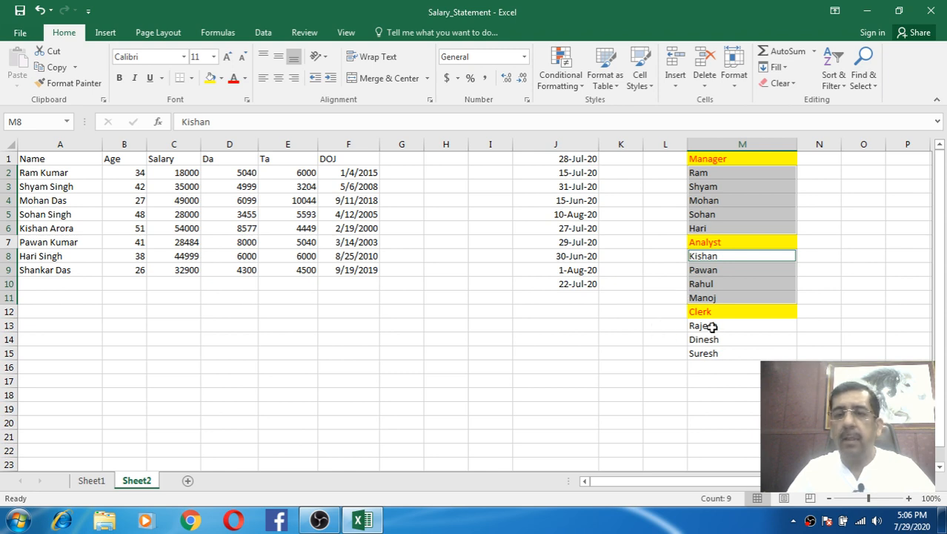
{"action": "left_click_drag", "start_coordinate": [712, 327], "coordinate": [712, 353]}
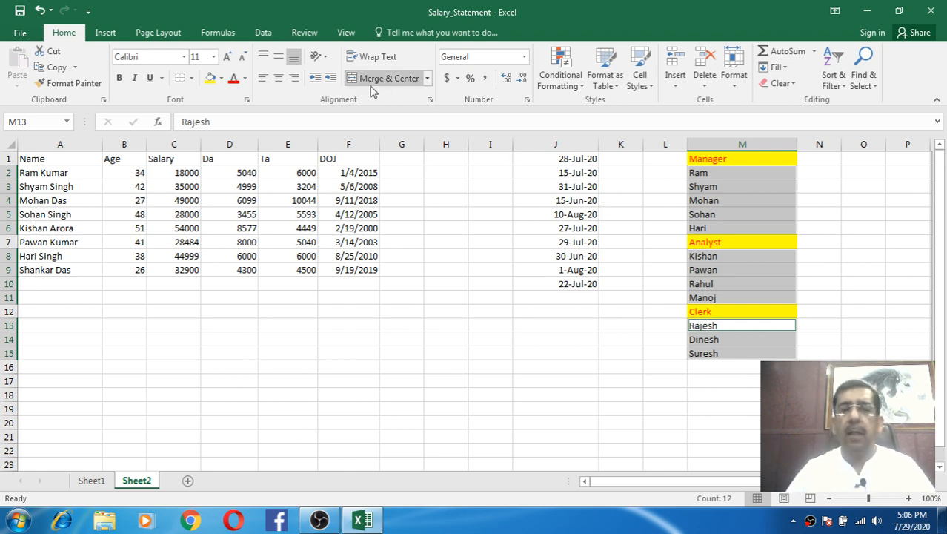
{"action": "left_click", "coordinate": [331, 79]}
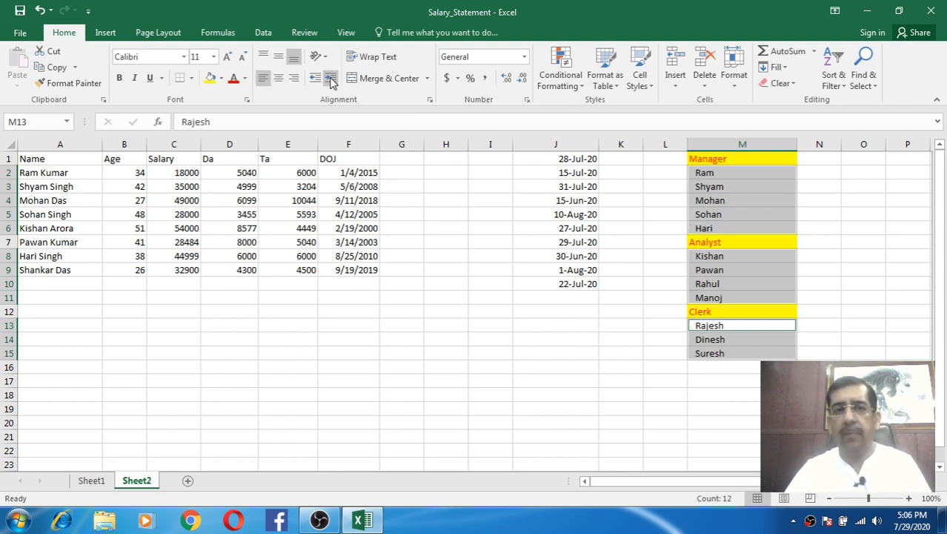
{"action": "left_click", "coordinate": [331, 79]}
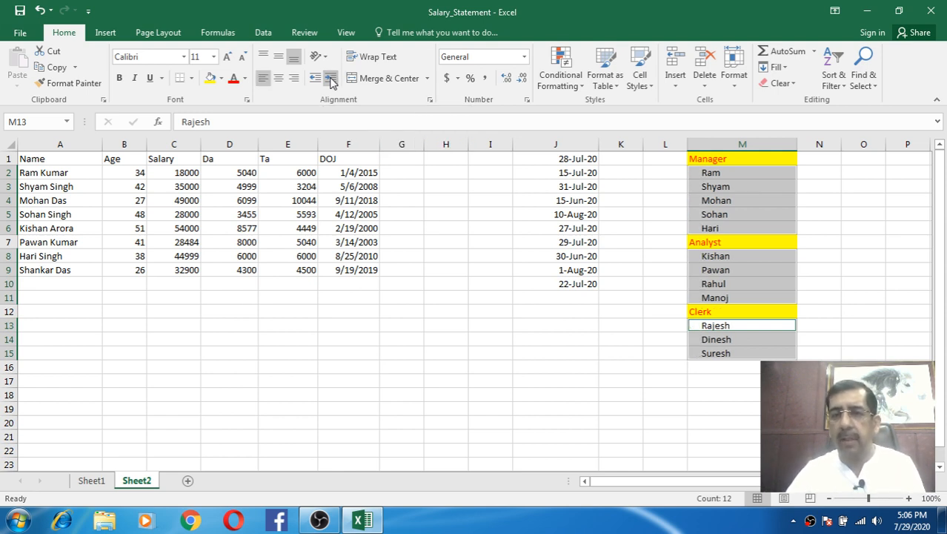
{"action": "left_click", "coordinate": [429, 258]}
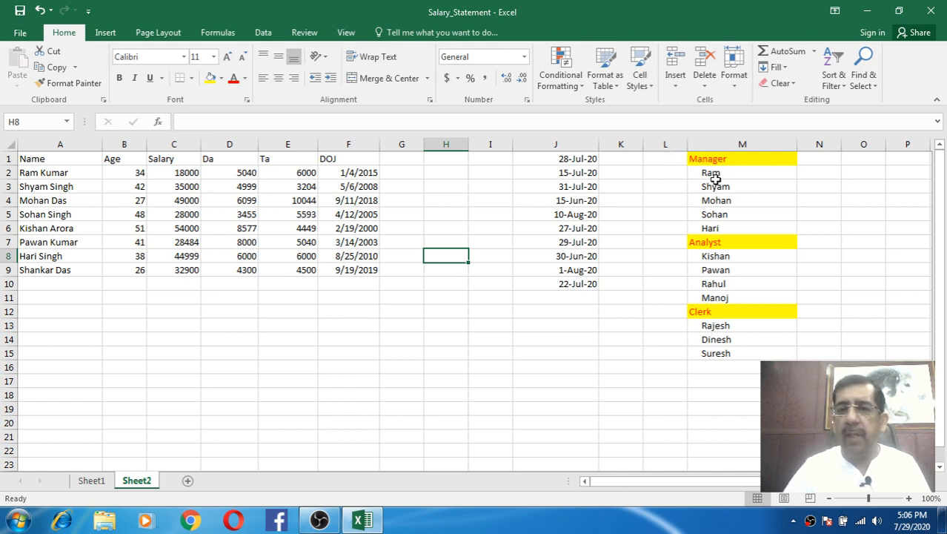
- Readjust the Manager names' indent and shade cell M2 light orange
{"action": "left_click_drag", "start_coordinate": [714, 176], "coordinate": [715, 228]}
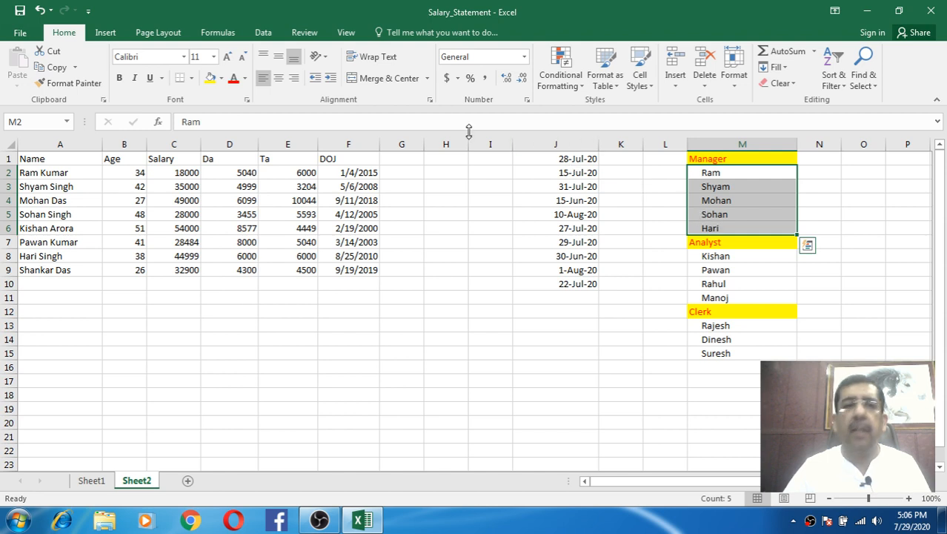
{"action": "left_click", "coordinate": [315, 79]}
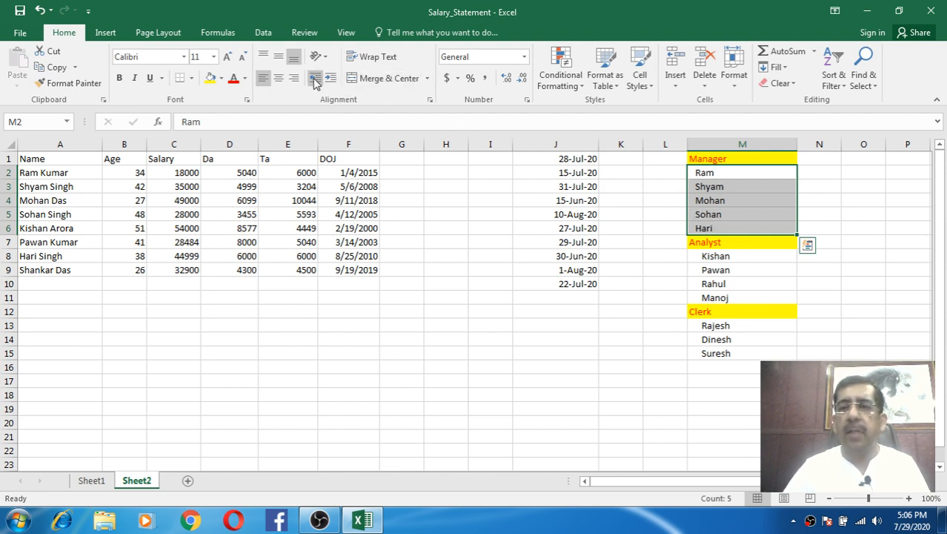
{"action": "left_click", "coordinate": [330, 78]}
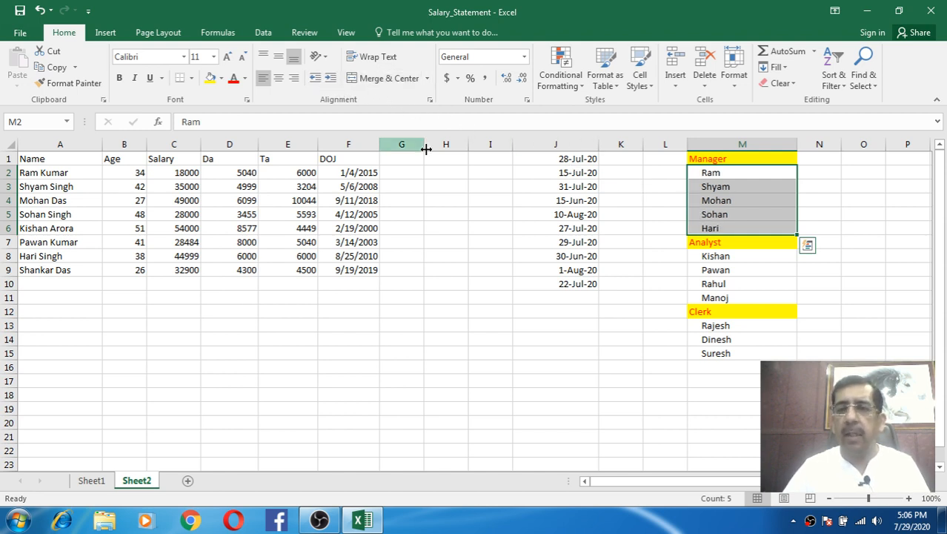
{"action": "left_click", "coordinate": [737, 217]}
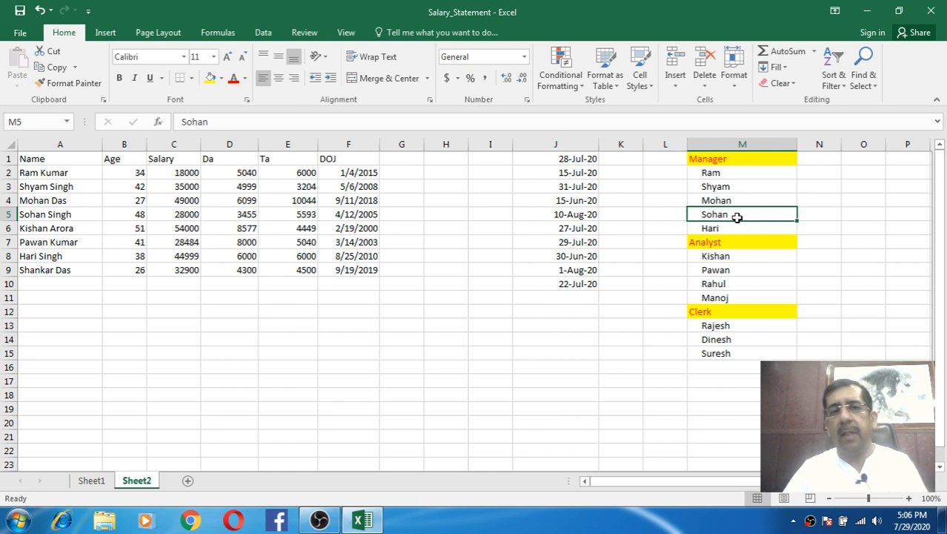
{"action": "left_click", "coordinate": [712, 174]}
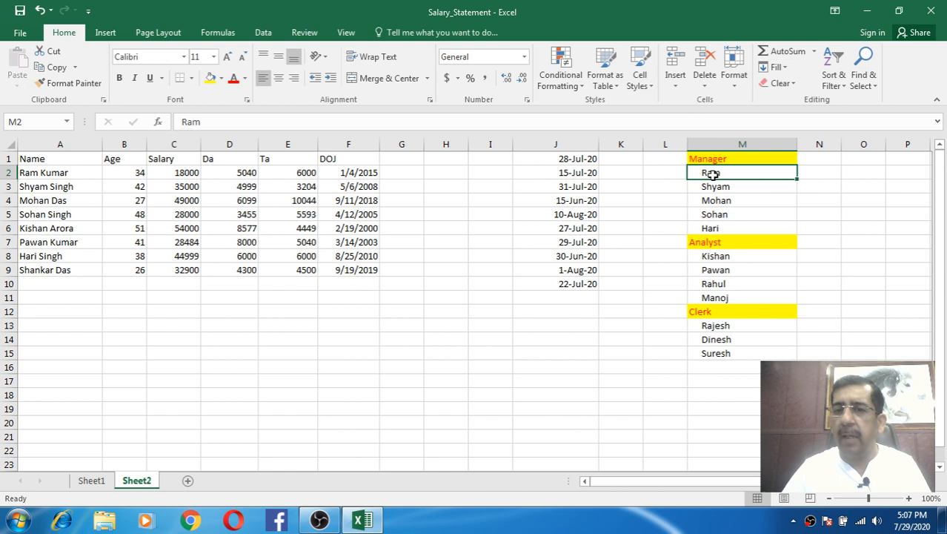
{"action": "left_click", "coordinate": [221, 78]}
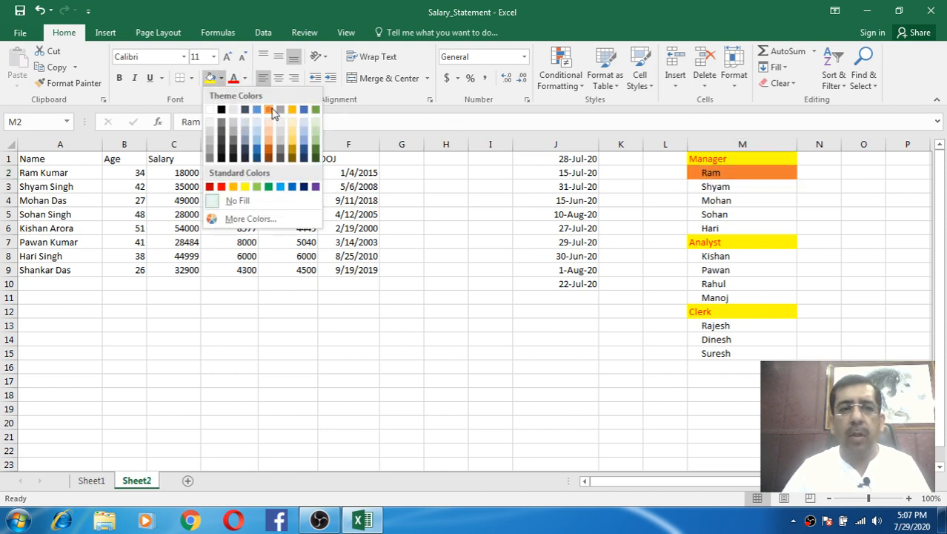
{"action": "left_click", "coordinate": [292, 135]}
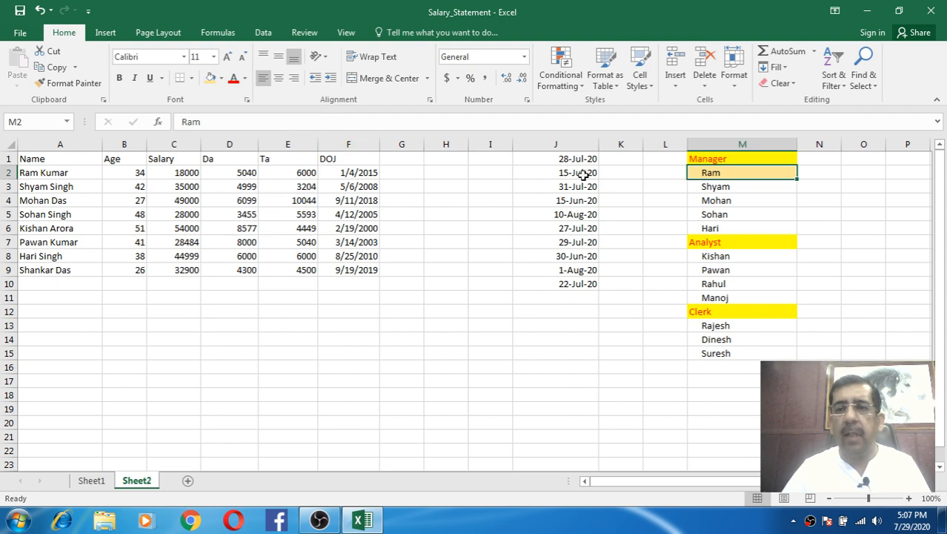
- Indent M3:M6 two further steps beneath M2, then select the whole list M1:M15
{"action": "left_click", "coordinate": [710, 212]}
{"action": "left_click_drag", "start_coordinate": [715, 190], "coordinate": [723, 227]}
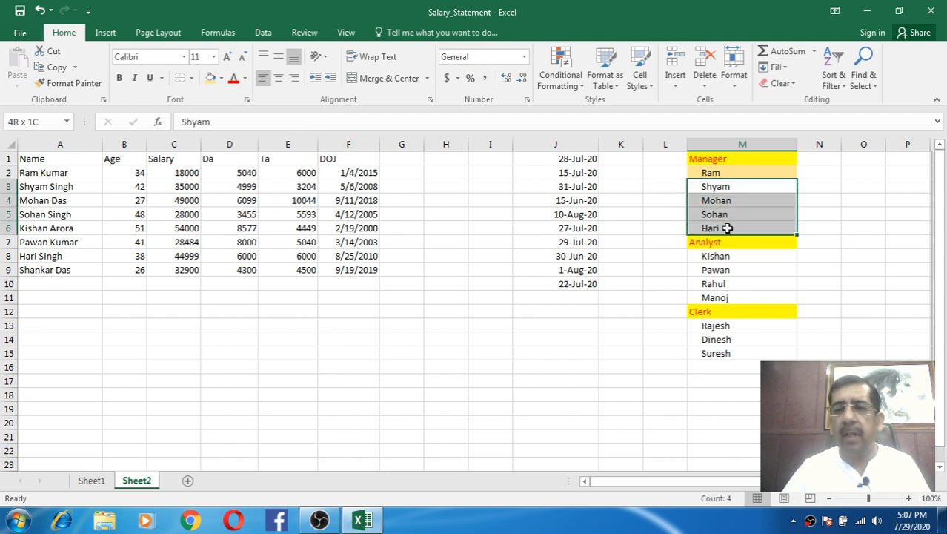
{"action": "left_click", "coordinate": [331, 78]}
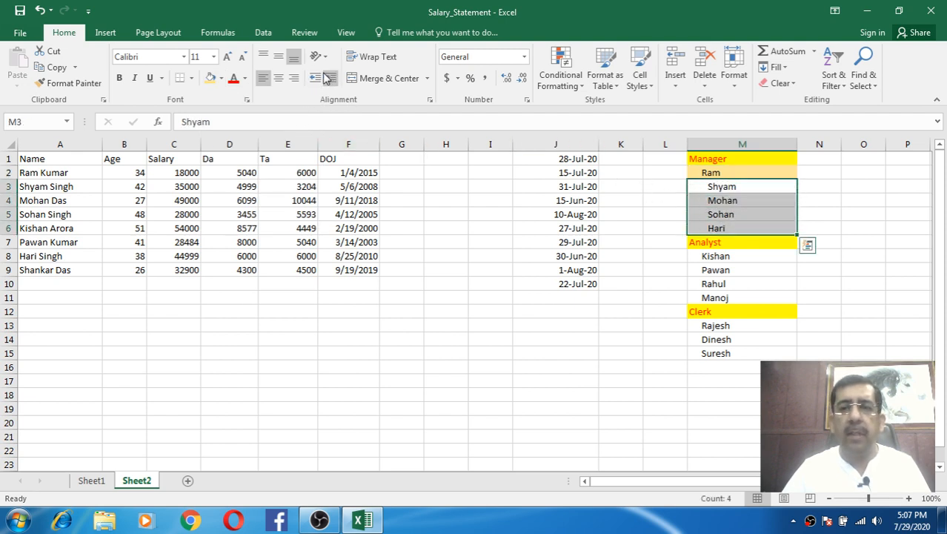
{"action": "left_click", "coordinate": [330, 78]}
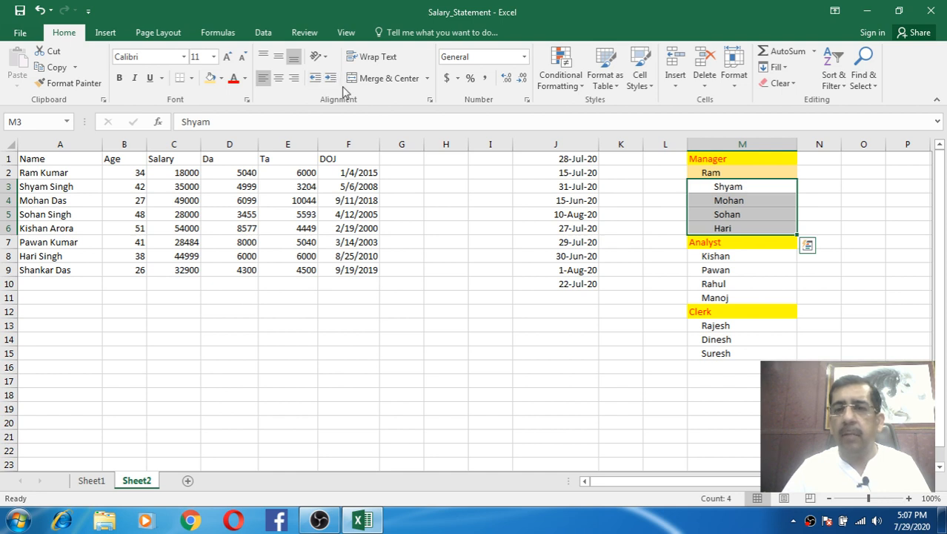
{"action": "left_click", "coordinate": [505, 157]}
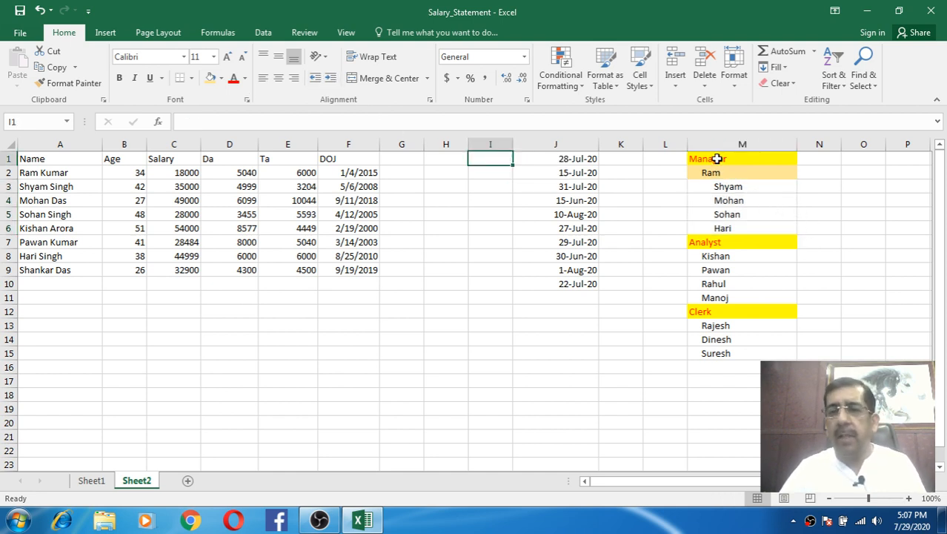
{"action": "left_click_drag", "start_coordinate": [719, 159], "coordinate": [730, 354]}
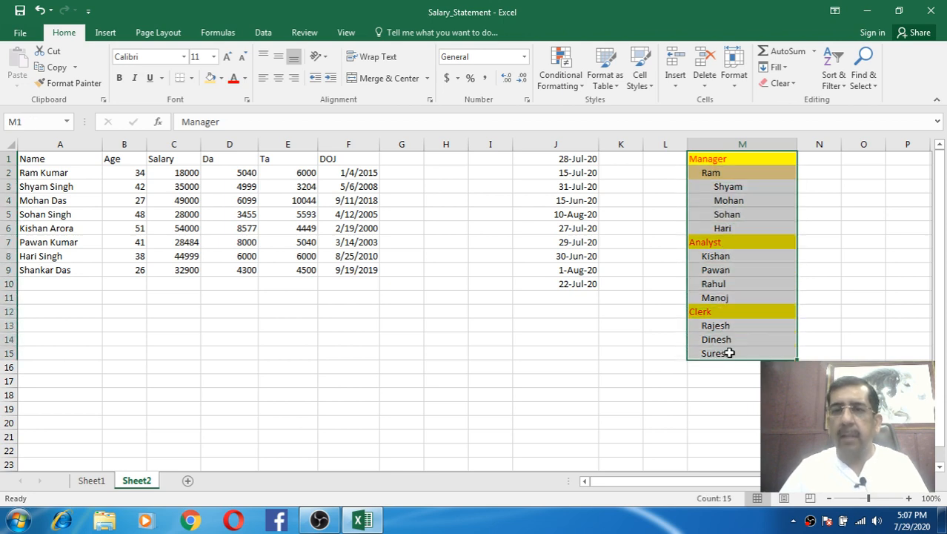
- Apply Clear All to M1:M15 to delete the list and its formatting, then select A15
{"action": "left_click", "coordinate": [784, 83]}
{"action": "left_click", "coordinate": [799, 101]}
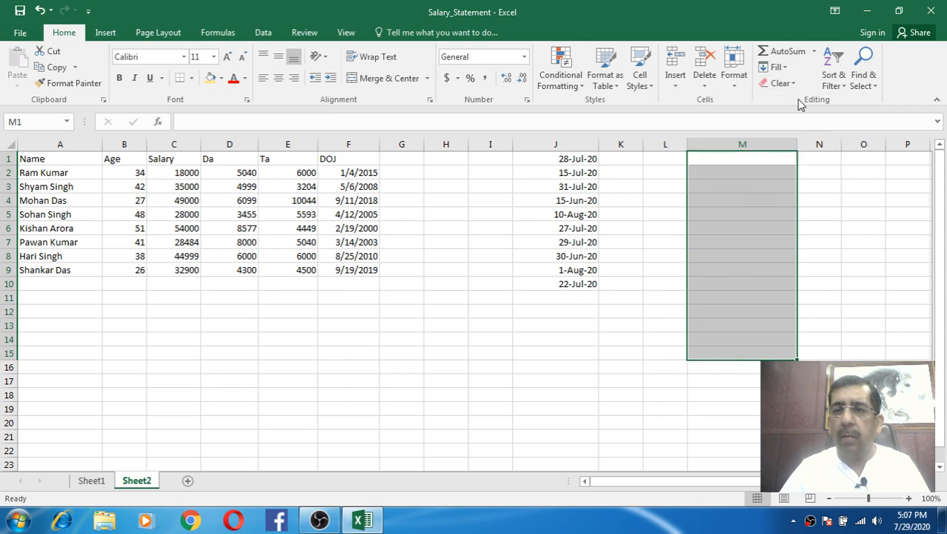
{"action": "left_click", "coordinate": [719, 157]}
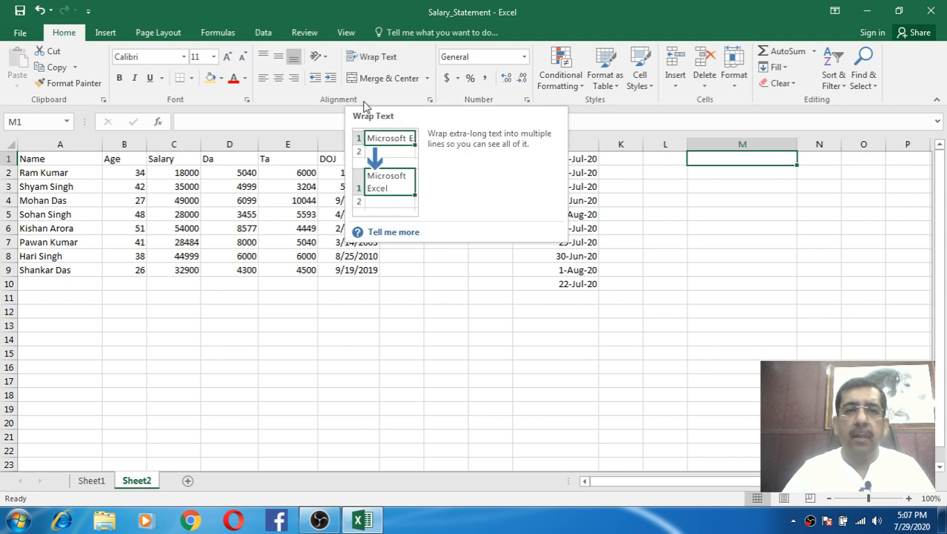
{"action": "left_click", "coordinate": [52, 355]}
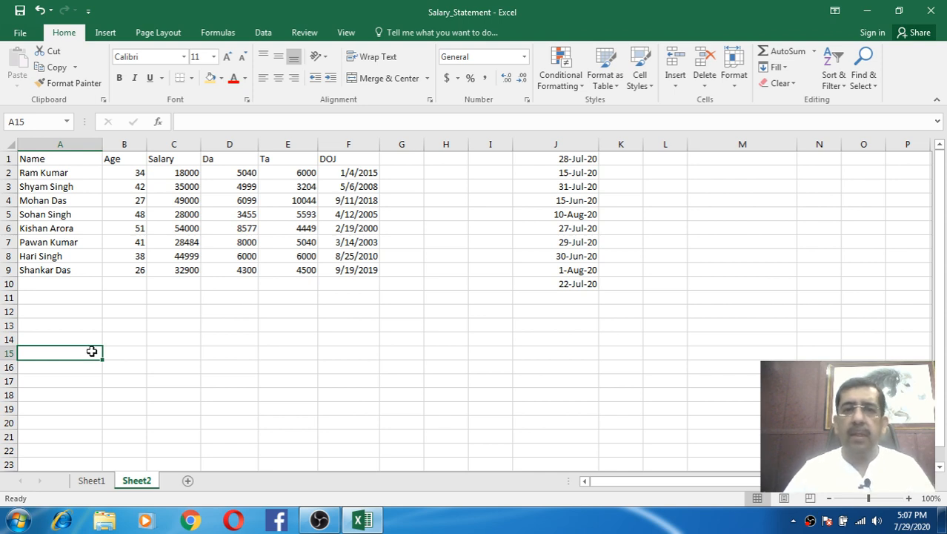
{"action": "left_click", "coordinate": [135, 353]}
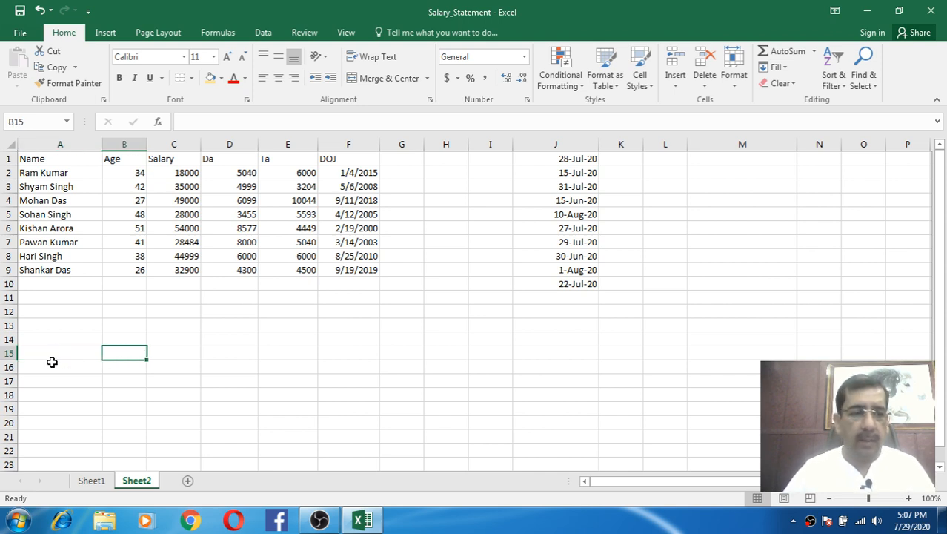
{"action": "left_click", "coordinate": [62, 355]}
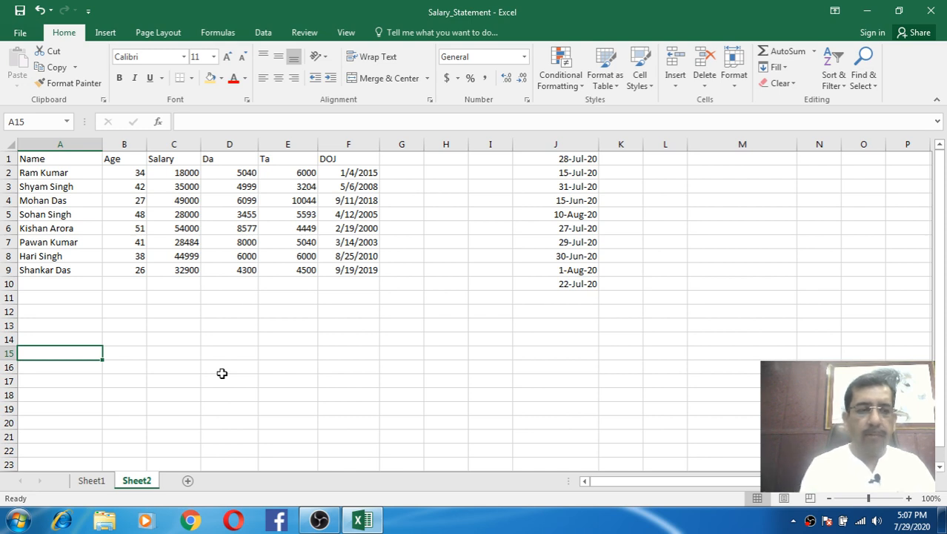
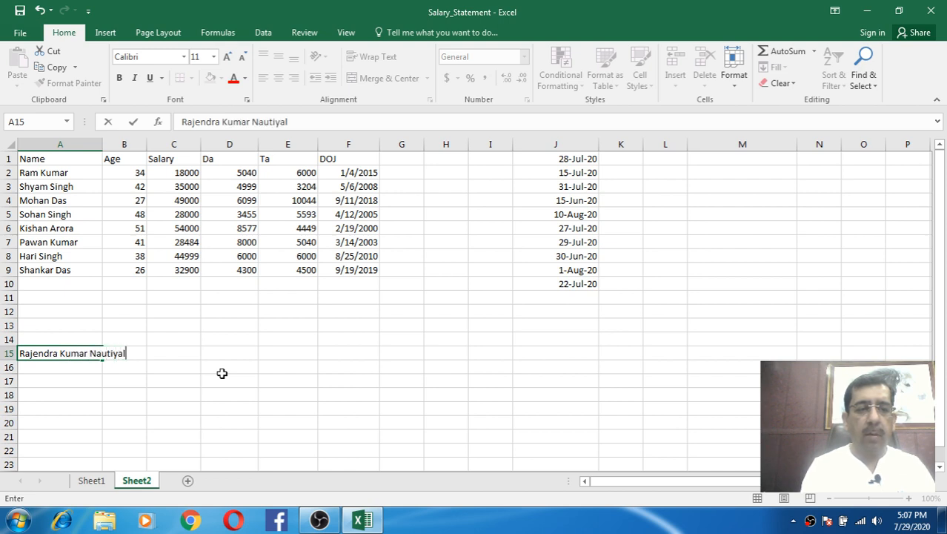
{"action": "key", "text": "Return"}
{"action": "left_click", "coordinate": [77, 355]}
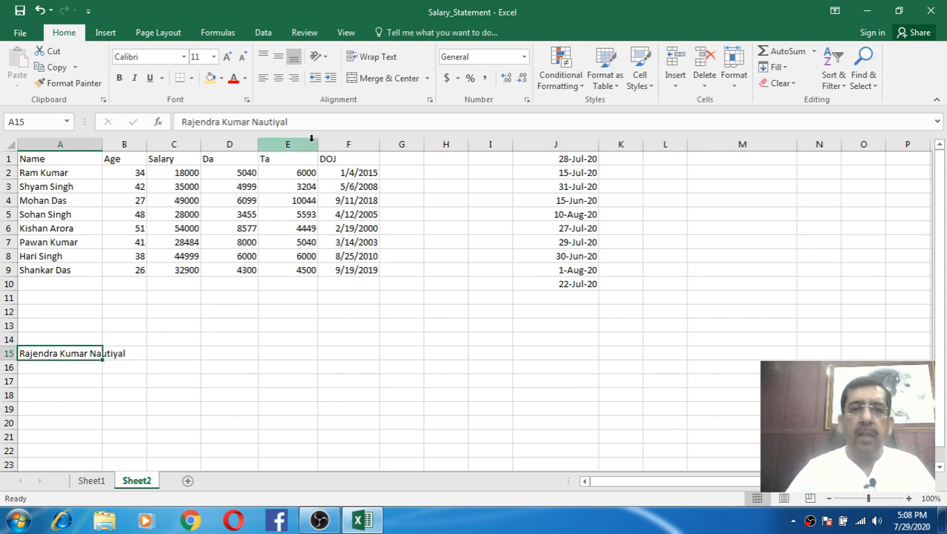
{"action": "left_click", "coordinate": [387, 57]}
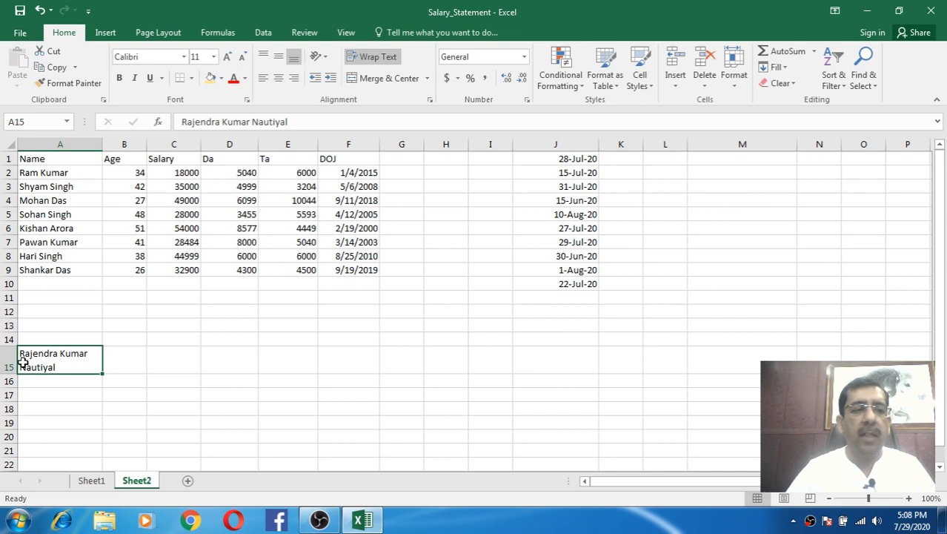
{"action": "left_click", "coordinate": [70, 381]}
{"action": "left_click", "coordinate": [64, 362]}
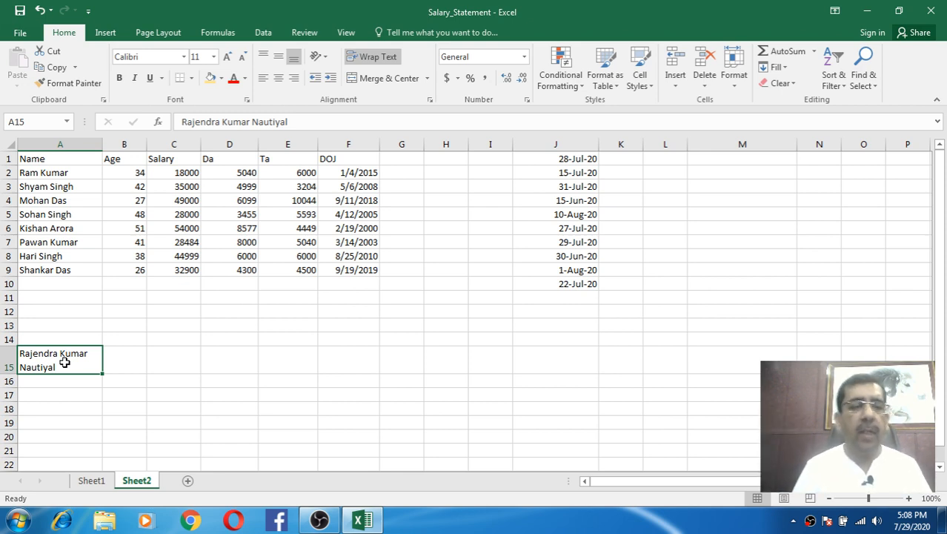
{"action": "key", "text": "ctrl+z"}
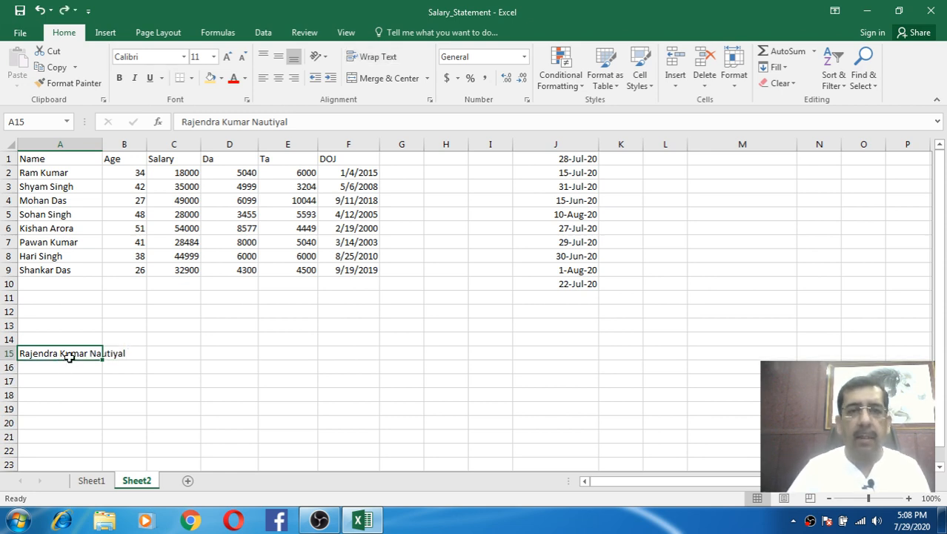
{"action": "key", "text": "Delete"}
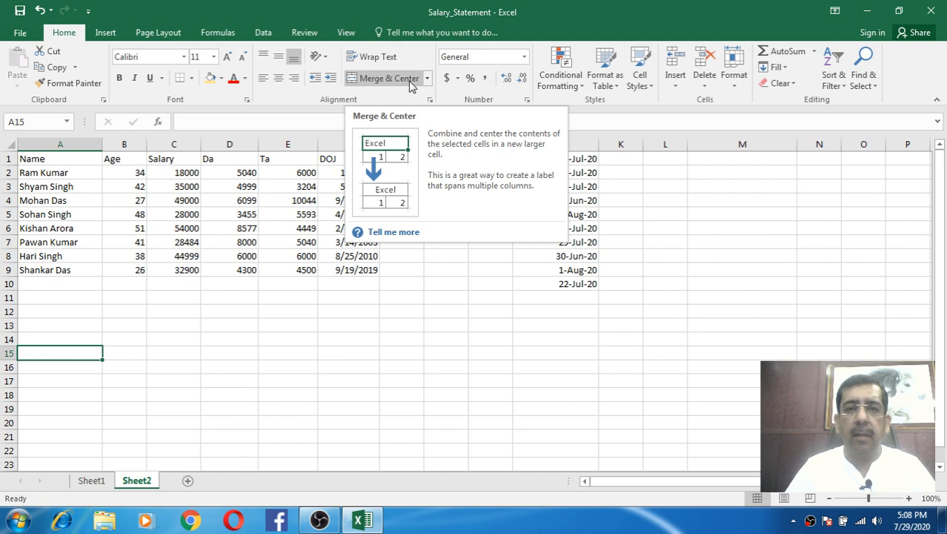
{"action": "left_click", "coordinate": [586, 333]}
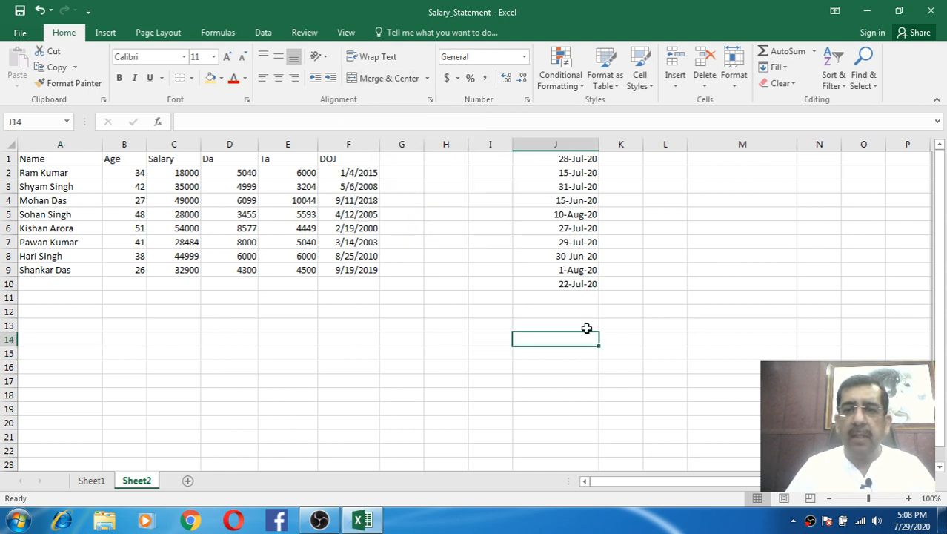
{"action": "left_click", "coordinate": [928, 482]}
{"action": "left_click", "coordinate": [928, 482]}
- Enter the heading Age in O1, with Male in O2 and Female in P2
{"action": "left_click", "coordinate": [929, 481]}
{"action": "left_click", "coordinate": [929, 481]}
{"action": "left_click", "coordinate": [929, 481]}
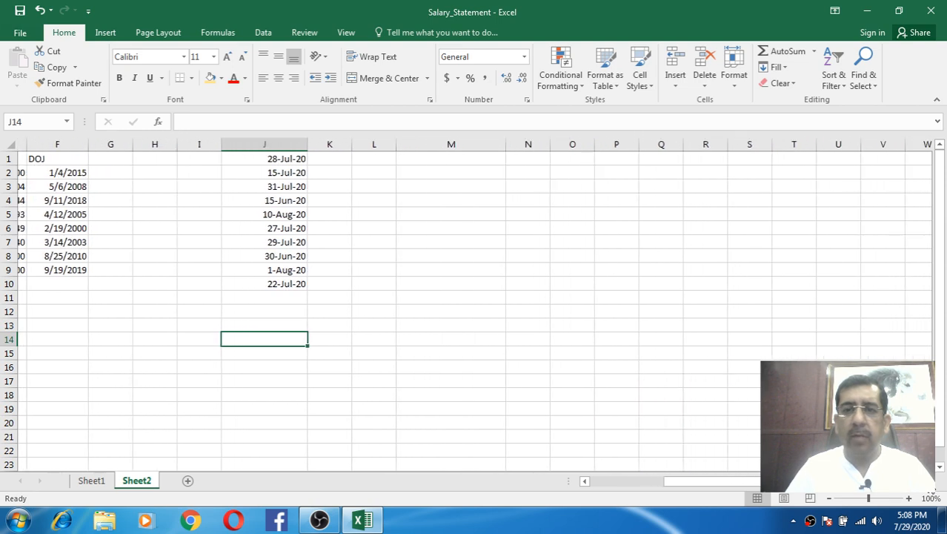
{"action": "left_click", "coordinate": [928, 482]}
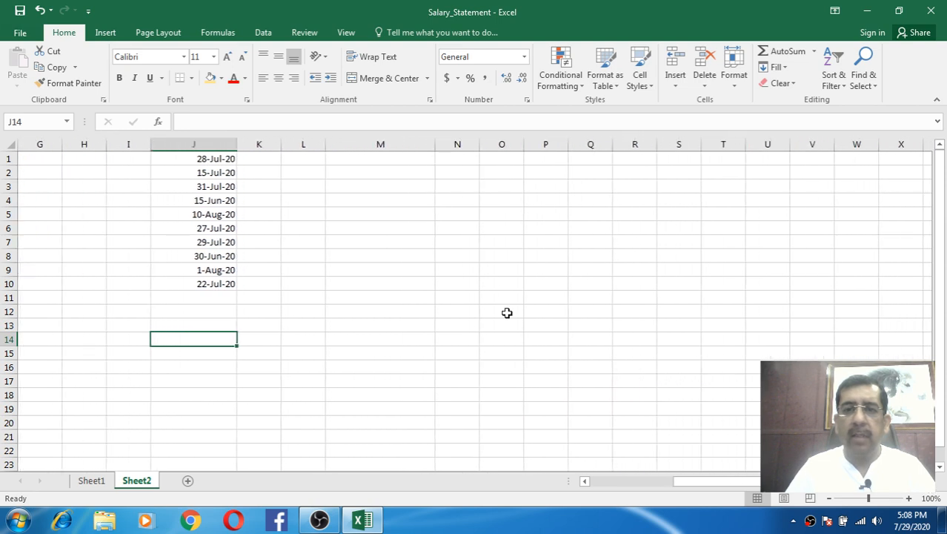
{"action": "left_click", "coordinate": [506, 160]}
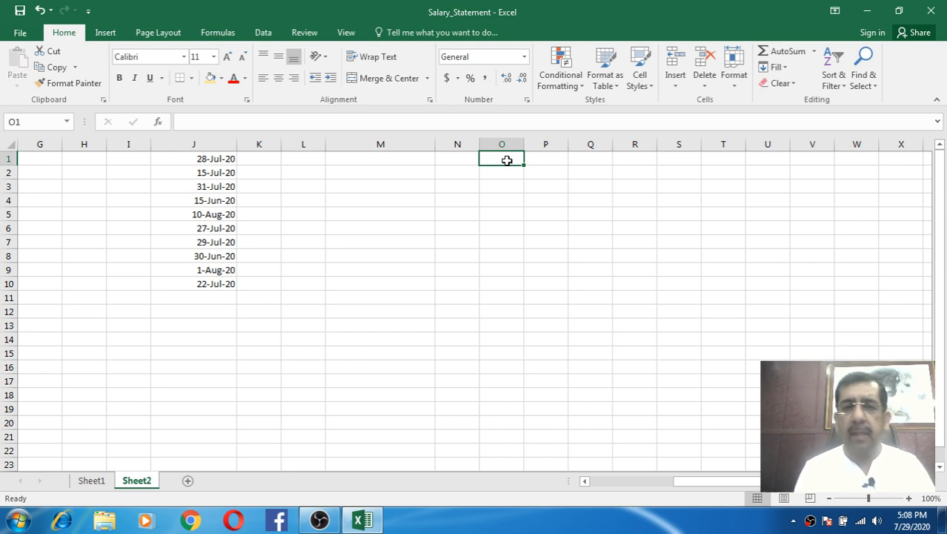
{"action": "type", "text": "Age"}
{"action": "key", "text": "Return"}
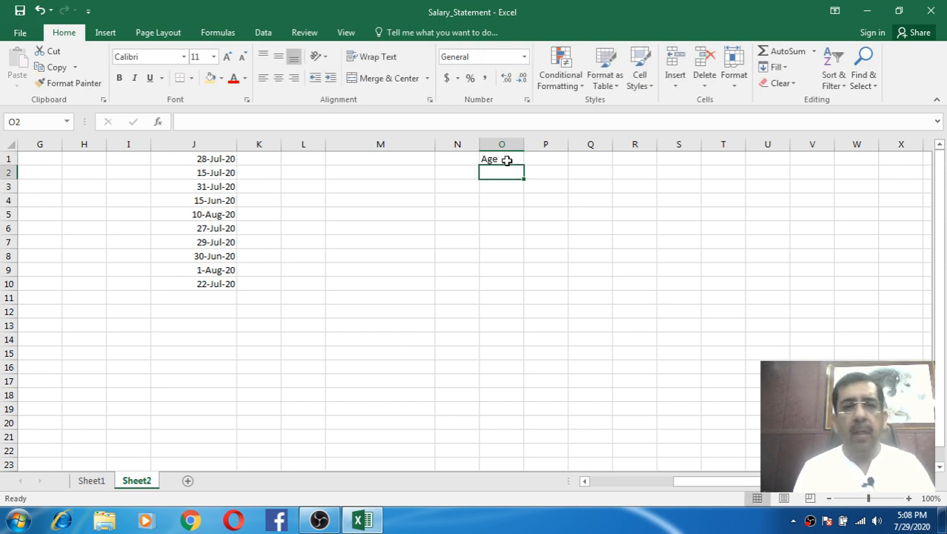
{"action": "type", "text": "Mal"}
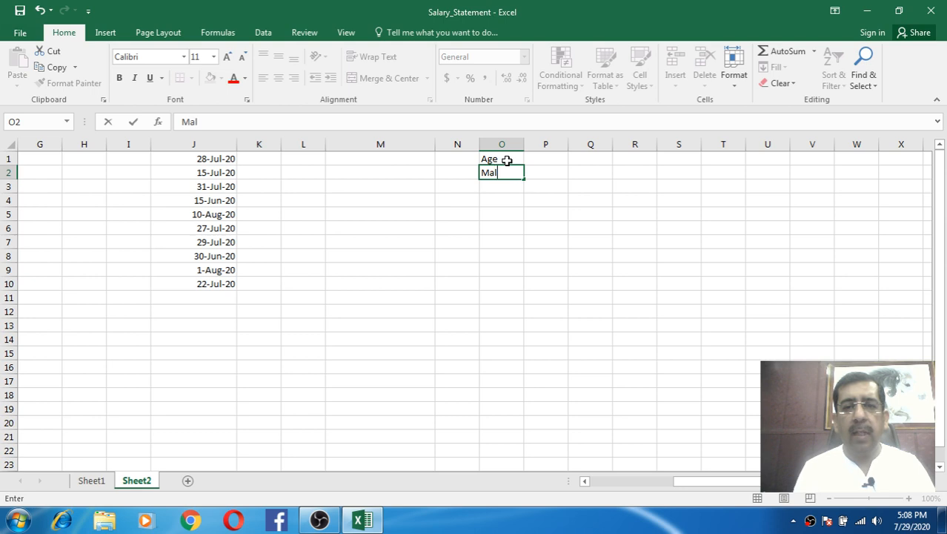
{"action": "type", "text": "e"}
{"action": "key", "text": "Tab"}
{"action": "type", "text": "F"}
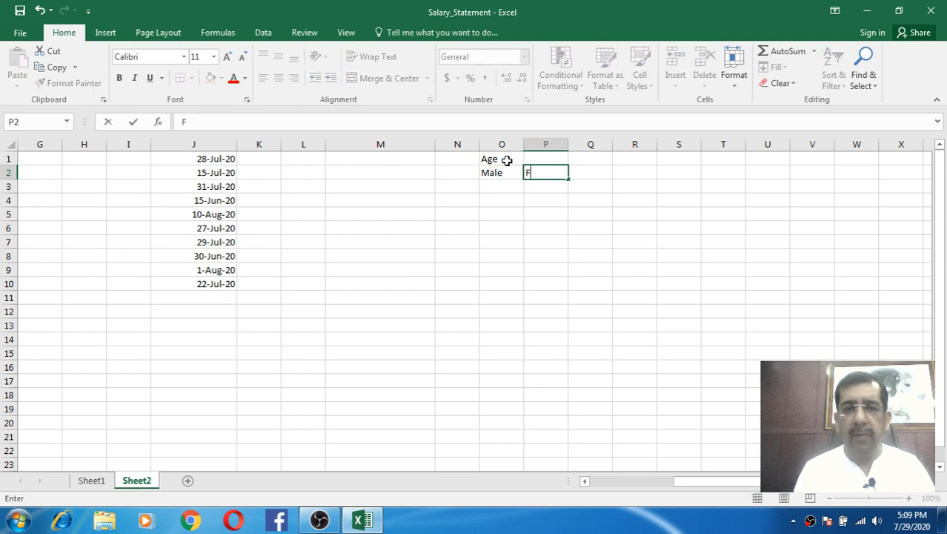
{"action": "type", "text": "emale"}
{"action": "key", "text": "Return"}
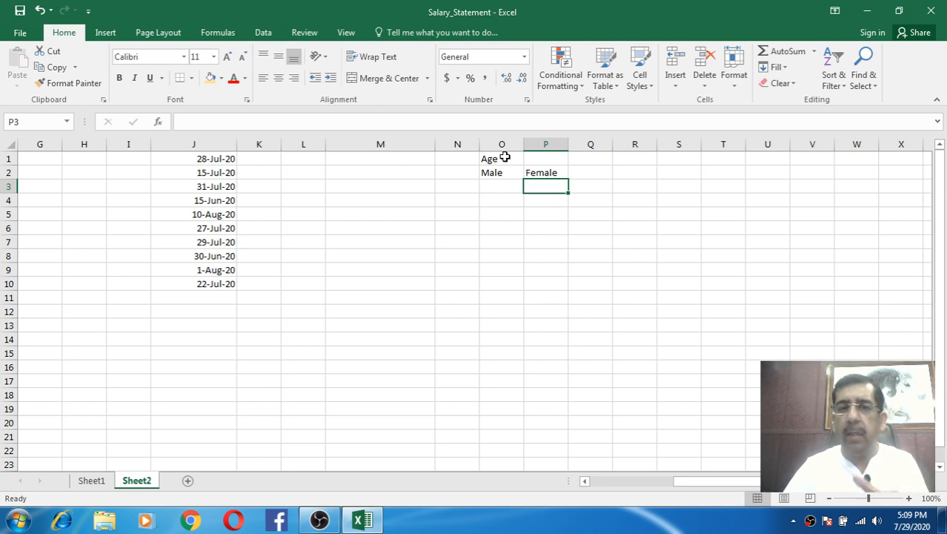
- Merge and centre the Age heading across O1:P1 with Merge & Center
{"action": "left_click", "coordinate": [532, 229]}
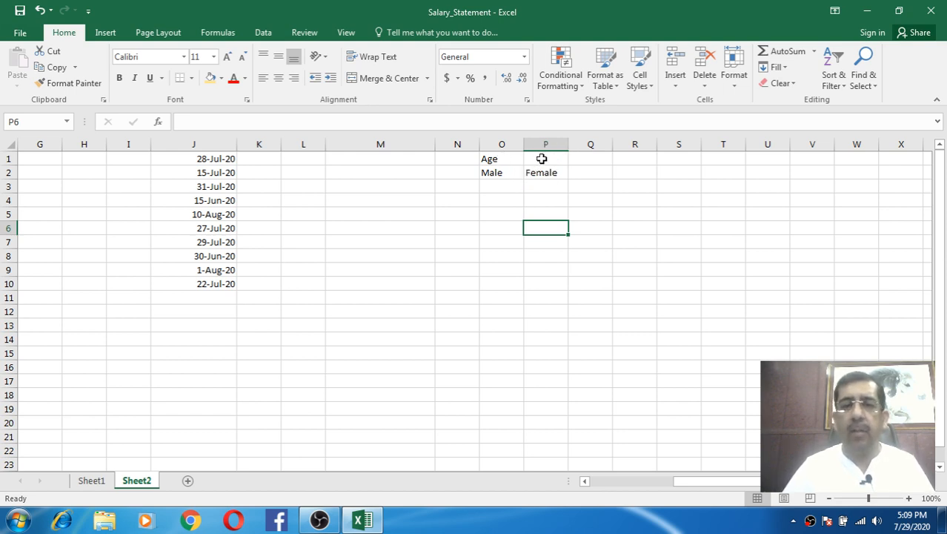
{"action": "left_click", "coordinate": [539, 198]}
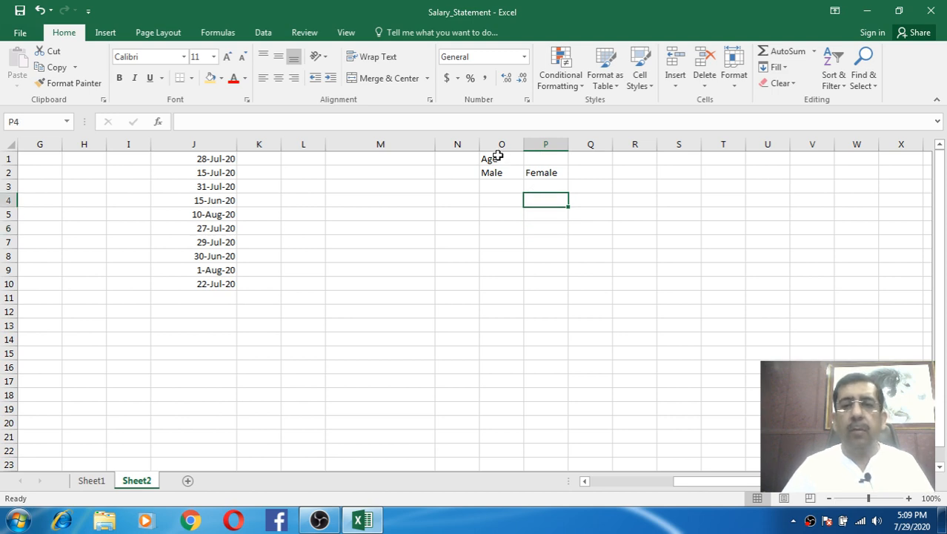
{"action": "left_click_drag", "start_coordinate": [498, 156], "coordinate": [542, 159]}
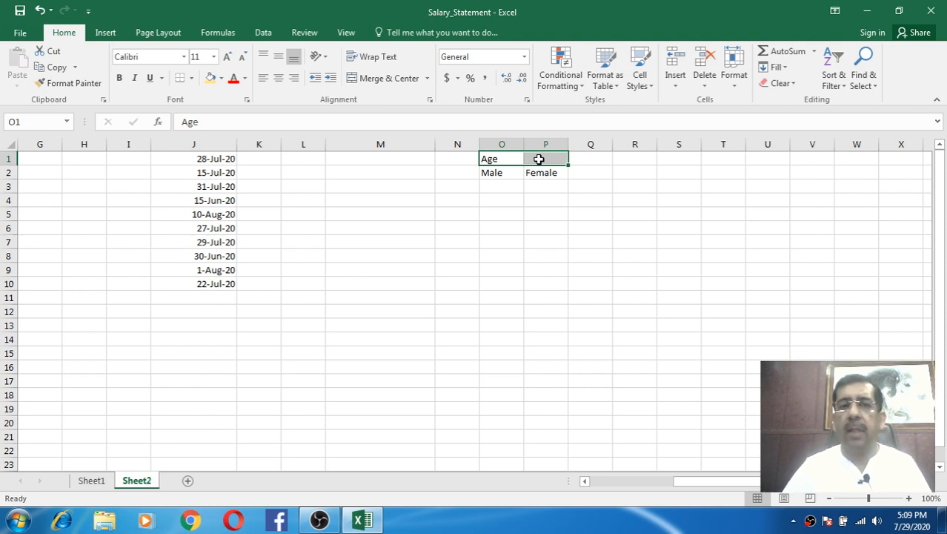
{"action": "left_click", "coordinate": [427, 79]}
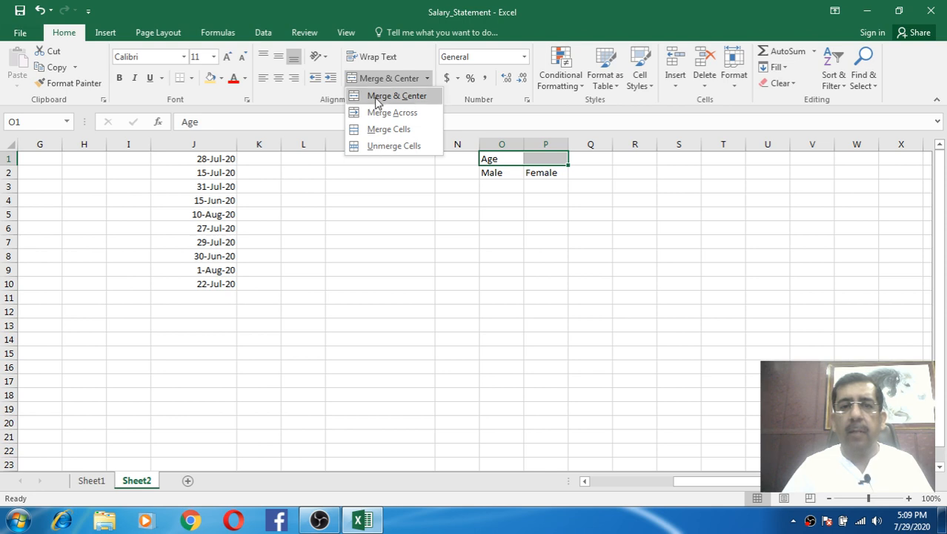
{"action": "left_click", "coordinate": [408, 97]}
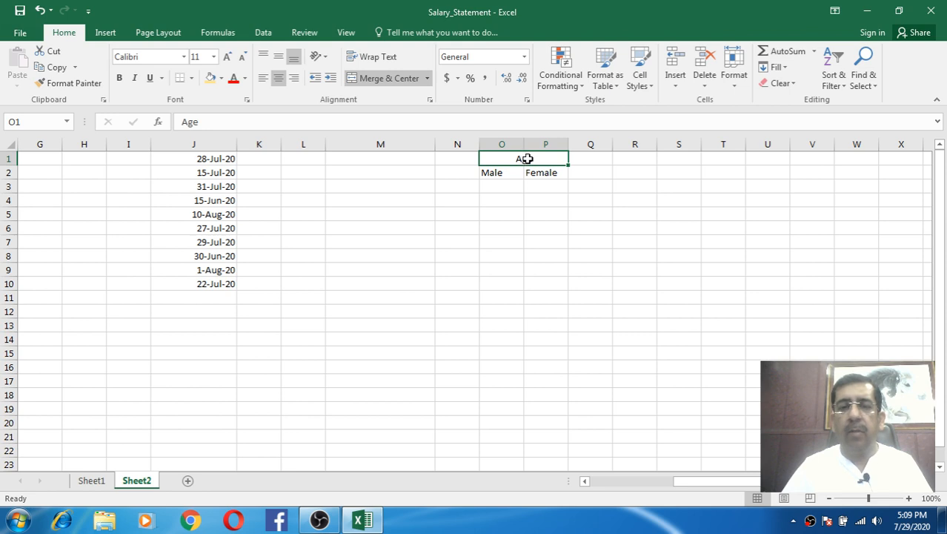
- Undo the Age heading merge with Ctrl+Z, leaving Age in O1
{"action": "left_click", "coordinate": [532, 197]}
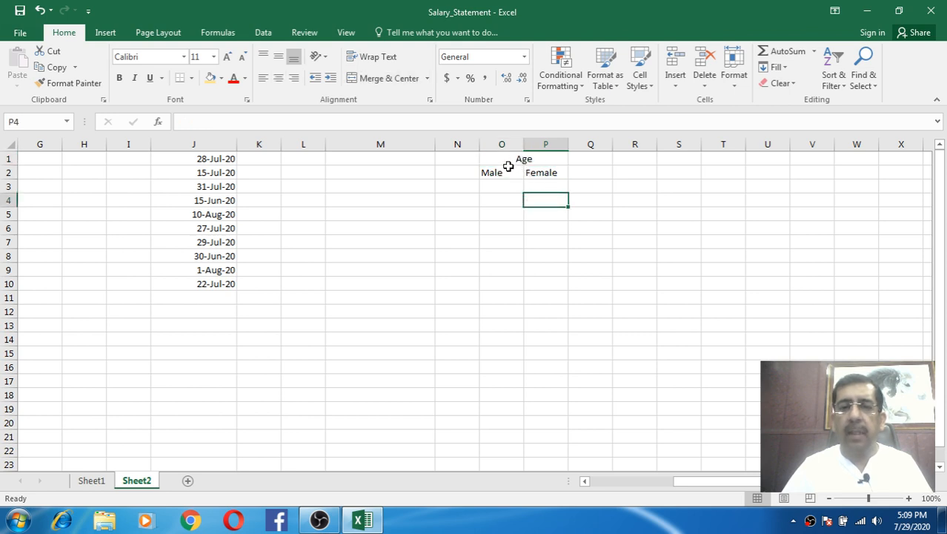
{"action": "left_click", "coordinate": [502, 173]}
{"action": "left_click", "coordinate": [543, 170]}
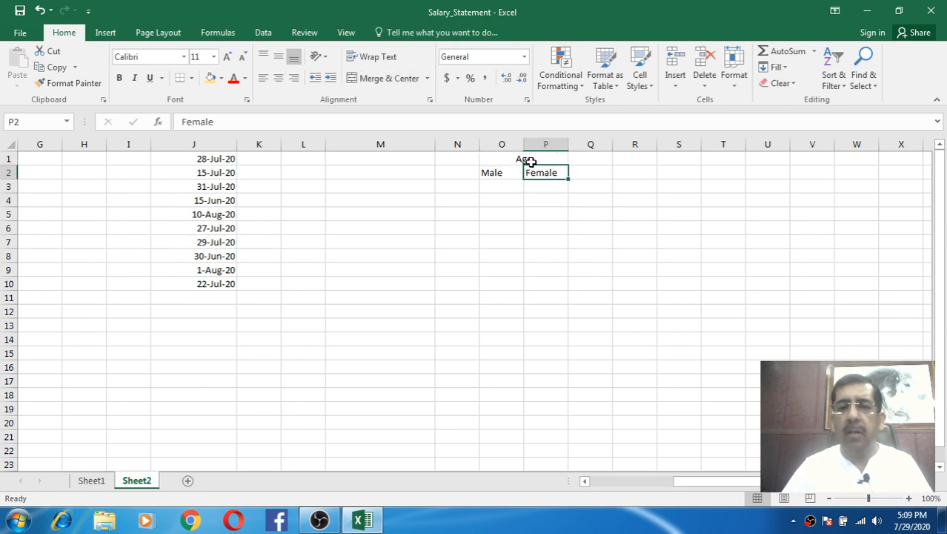
{"action": "left_click", "coordinate": [528, 158]}
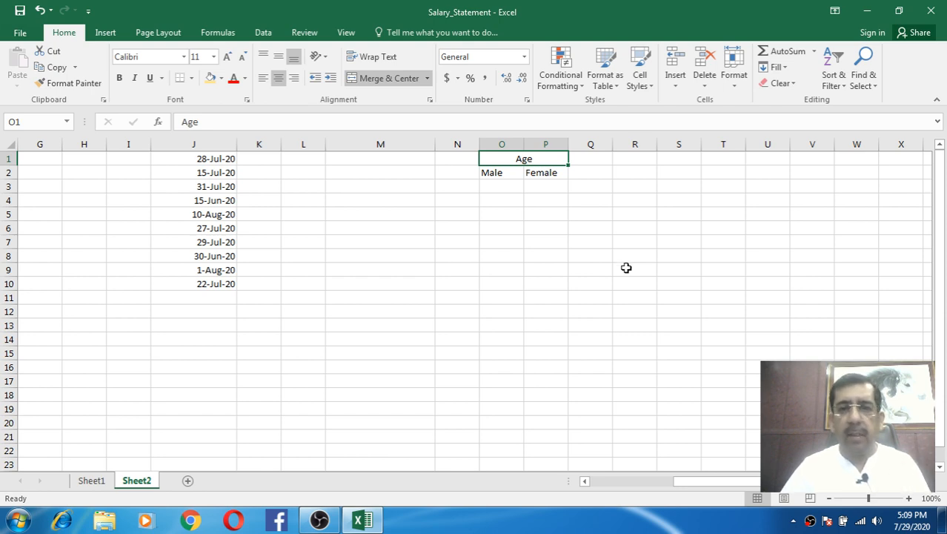
{"action": "key", "text": "ctrl+z"}
{"action": "left_click", "coordinate": [574, 244]}
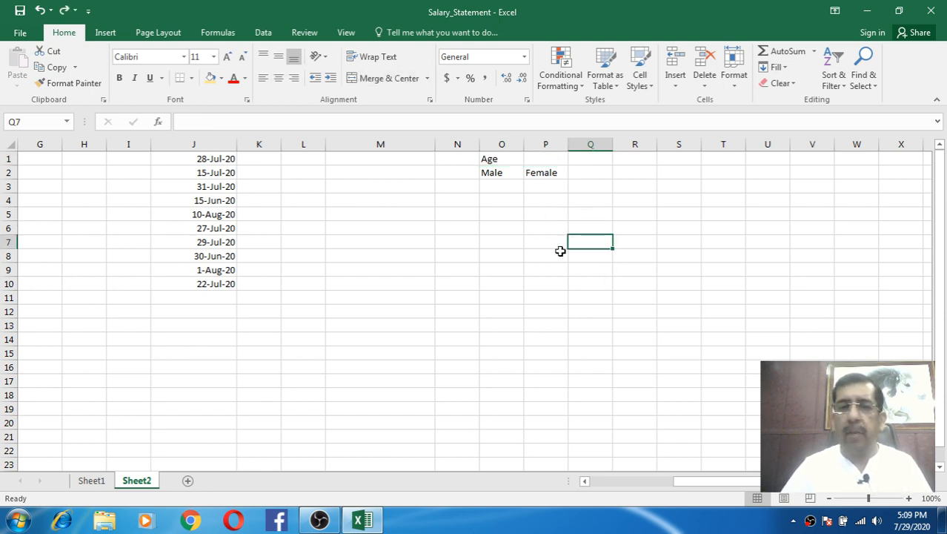
{"action": "left_click", "coordinate": [511, 160]}
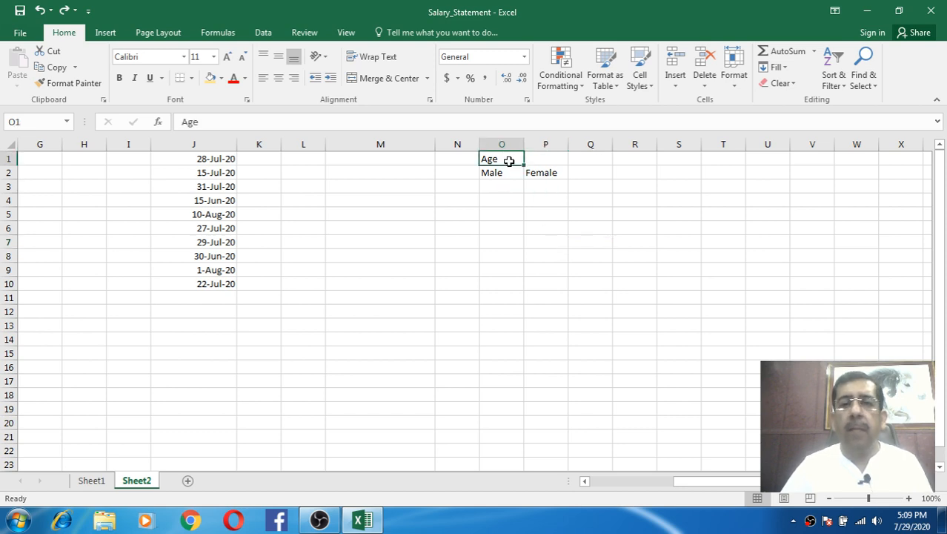
{"action": "left_click_drag", "start_coordinate": [513, 161], "coordinate": [537, 159]}
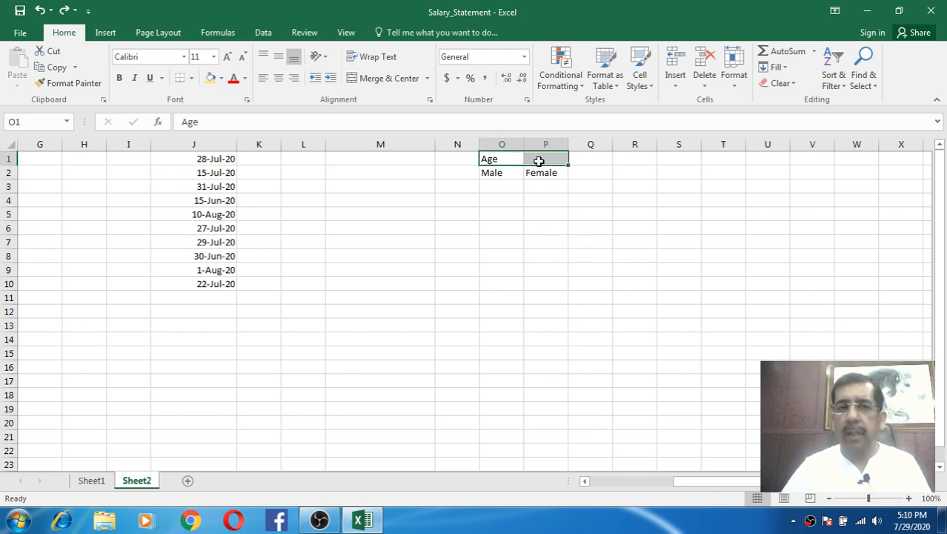
{"action": "left_click", "coordinate": [429, 79]}
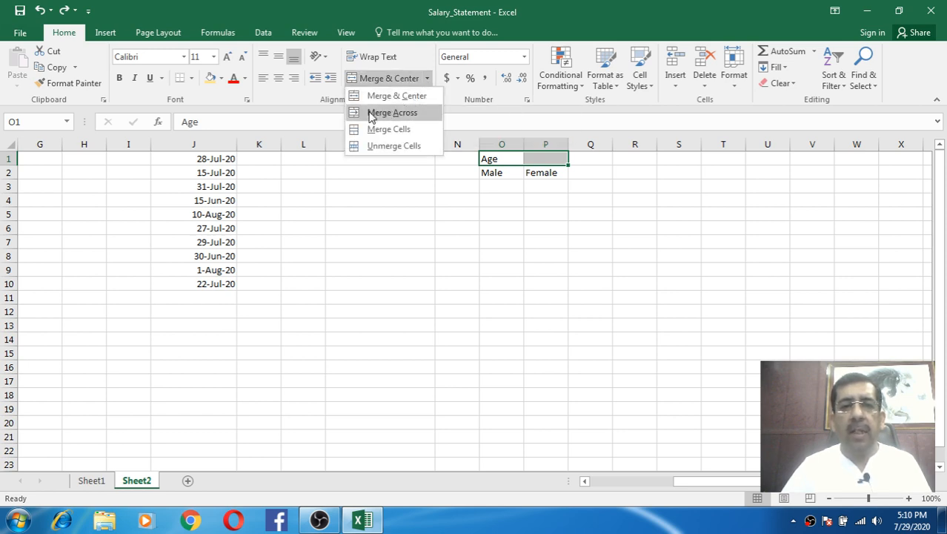
{"action": "left_click", "coordinate": [412, 115]}
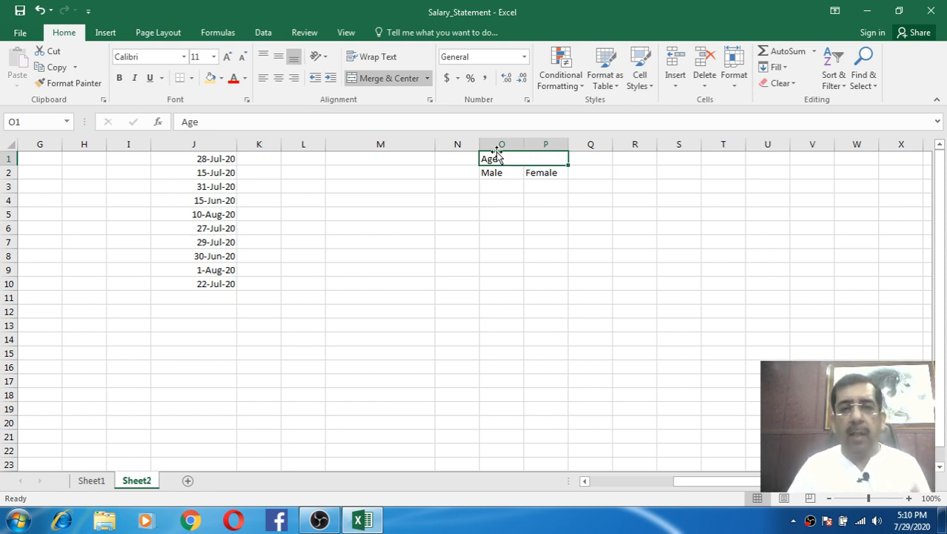
{"action": "left_click", "coordinate": [427, 78]}
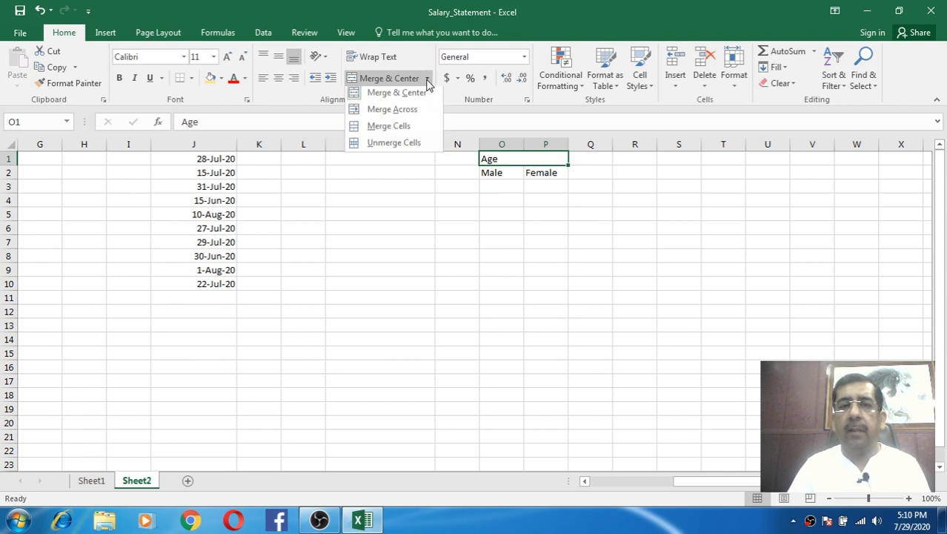
{"action": "left_click", "coordinate": [404, 146]}
{"action": "left_click", "coordinate": [527, 212]}
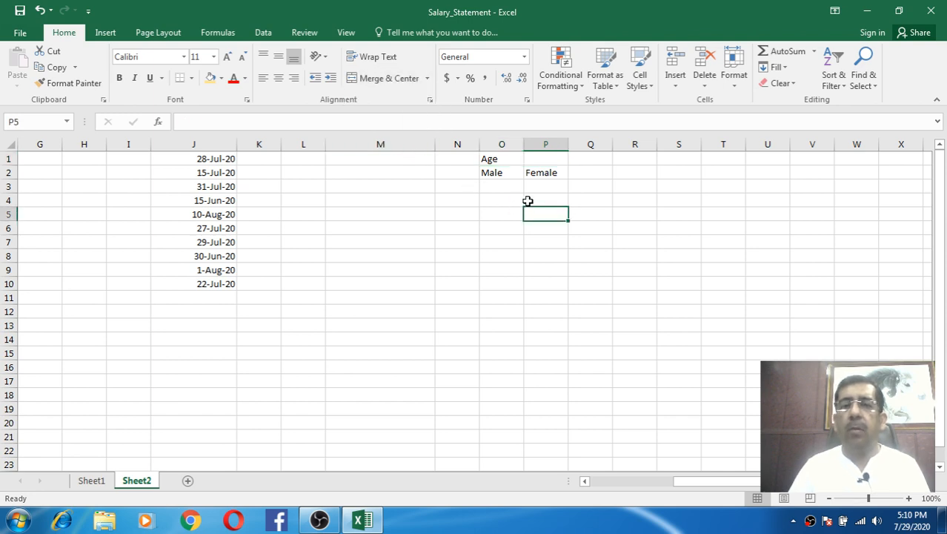
{"action": "left_click", "coordinate": [510, 159]}
{"action": "left_click", "coordinate": [543, 160]}
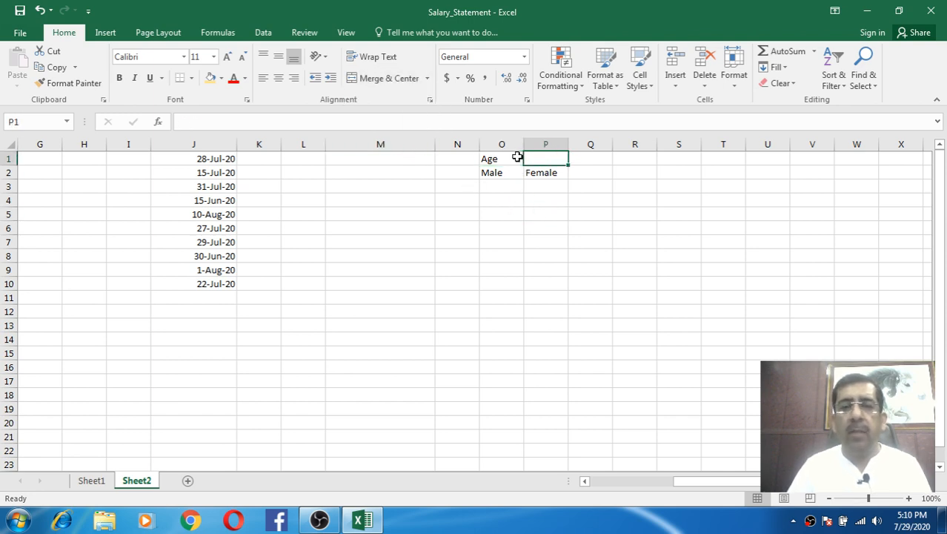
{"action": "left_click_drag", "start_coordinate": [517, 157], "coordinate": [538, 157]}
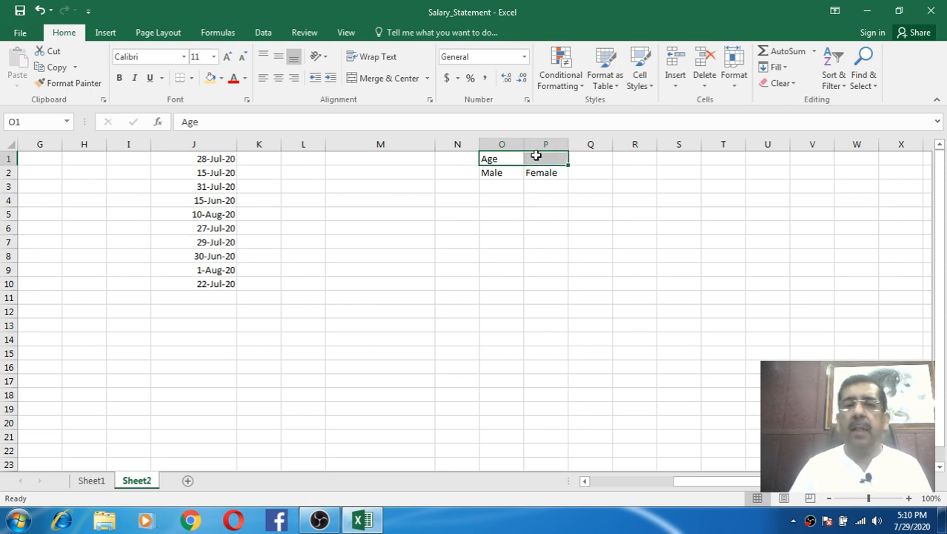
{"action": "left_click", "coordinate": [551, 205]}
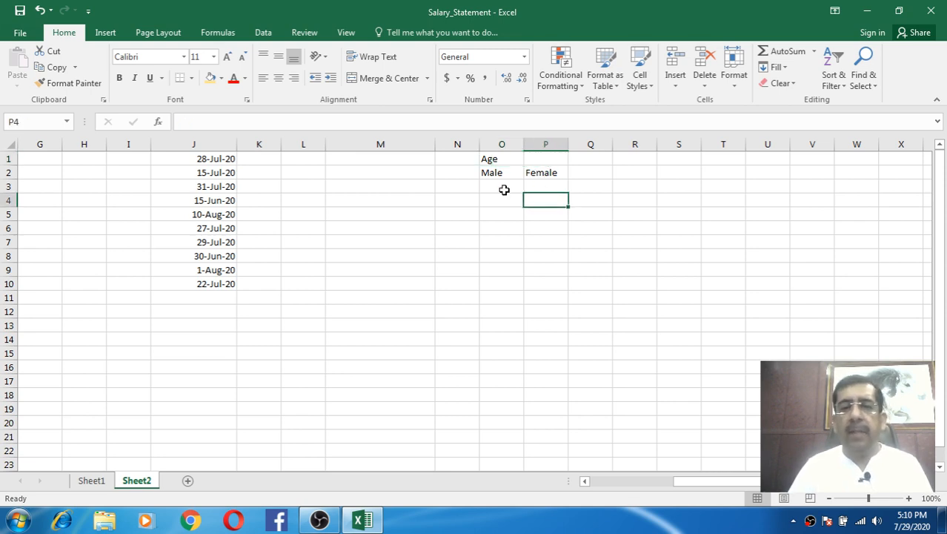
{"action": "left_click", "coordinate": [503, 158]}
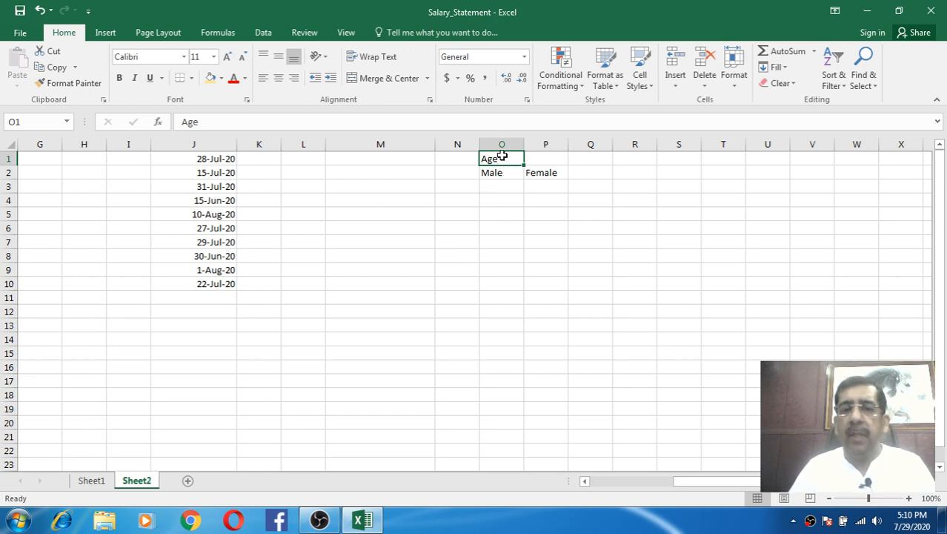
{"action": "left_click_drag", "start_coordinate": [499, 157], "coordinate": [543, 169]}
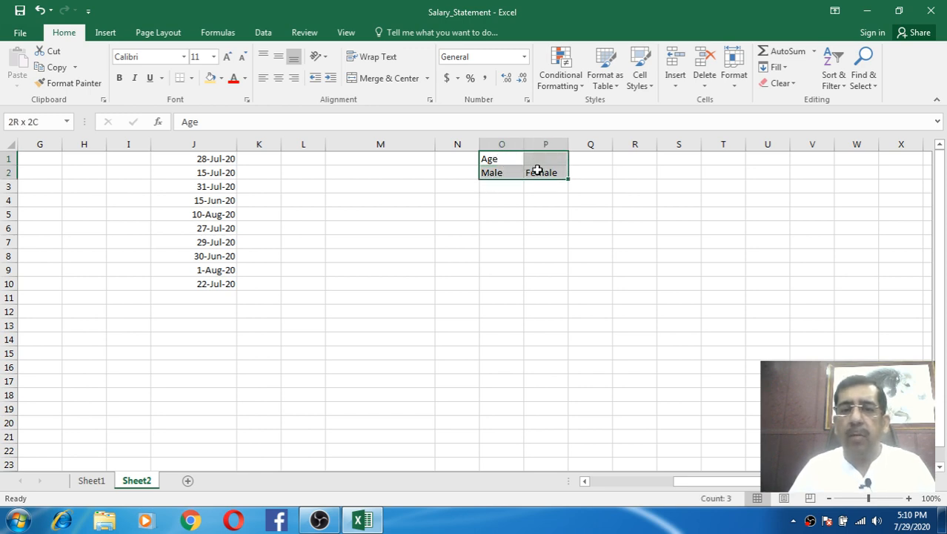
{"action": "left_click", "coordinate": [510, 160]}
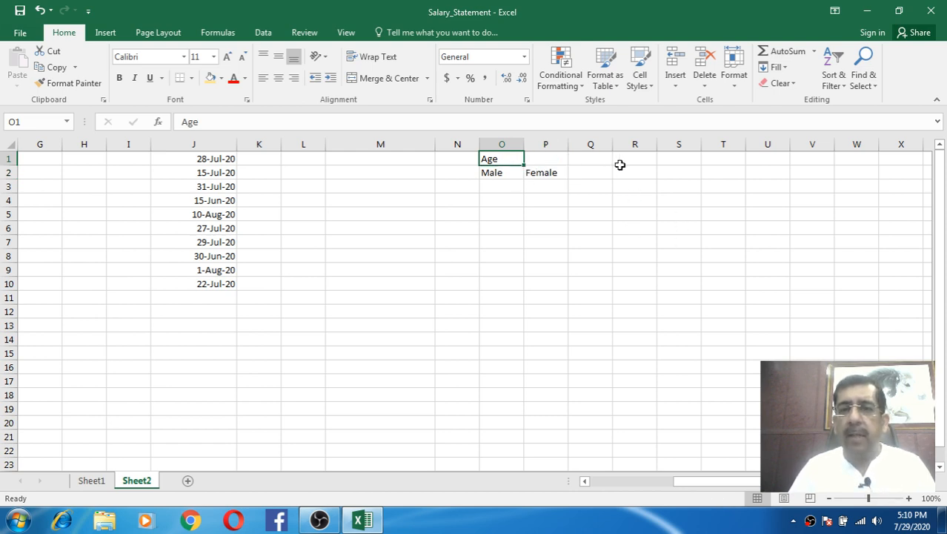
{"action": "left_click_drag", "start_coordinate": [636, 159], "coordinate": [679, 170]}
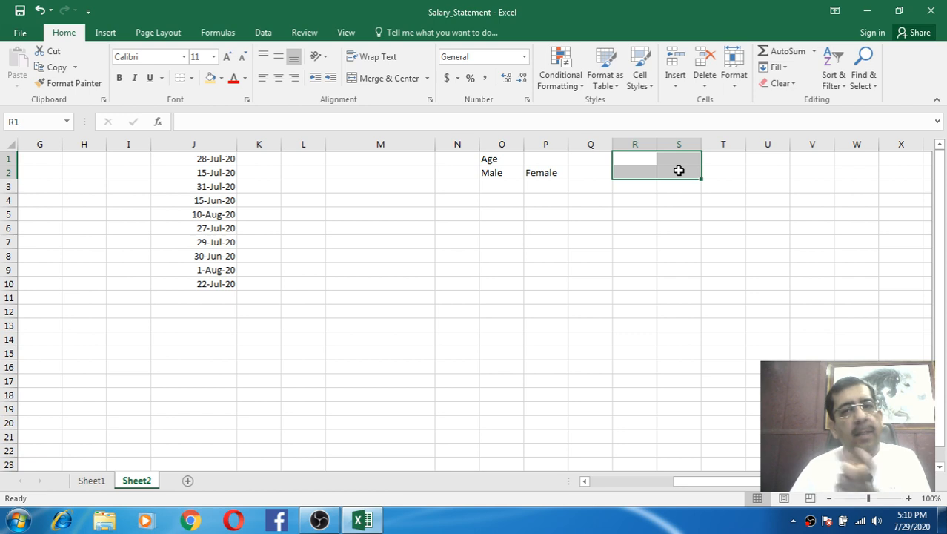
{"action": "left_click", "coordinate": [428, 78]}
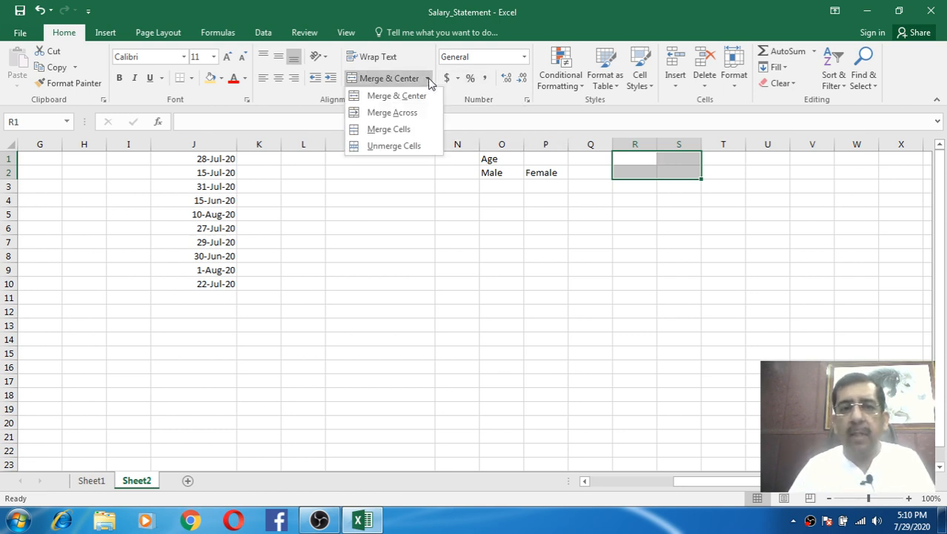
{"action": "left_click", "coordinate": [396, 129]}
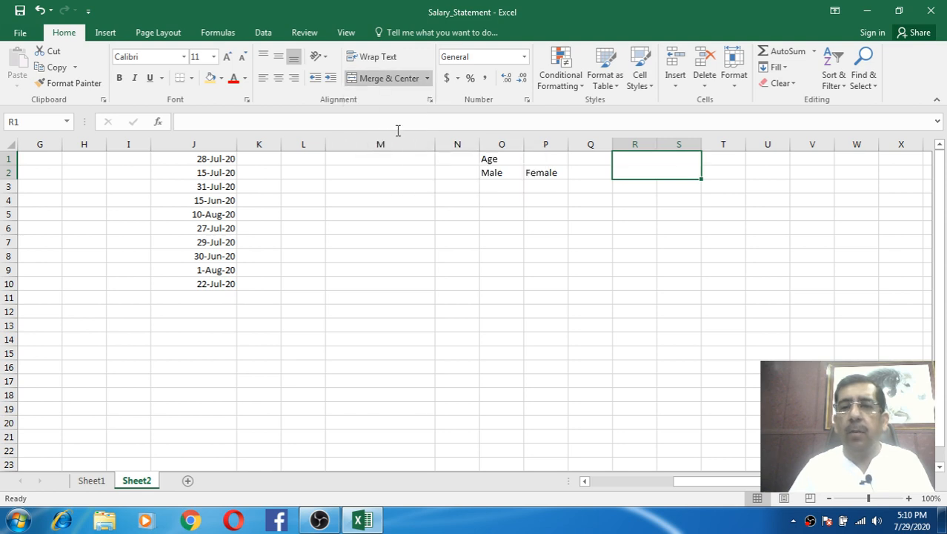
{"action": "left_click", "coordinate": [714, 240]}
{"action": "left_click", "coordinate": [638, 163]}
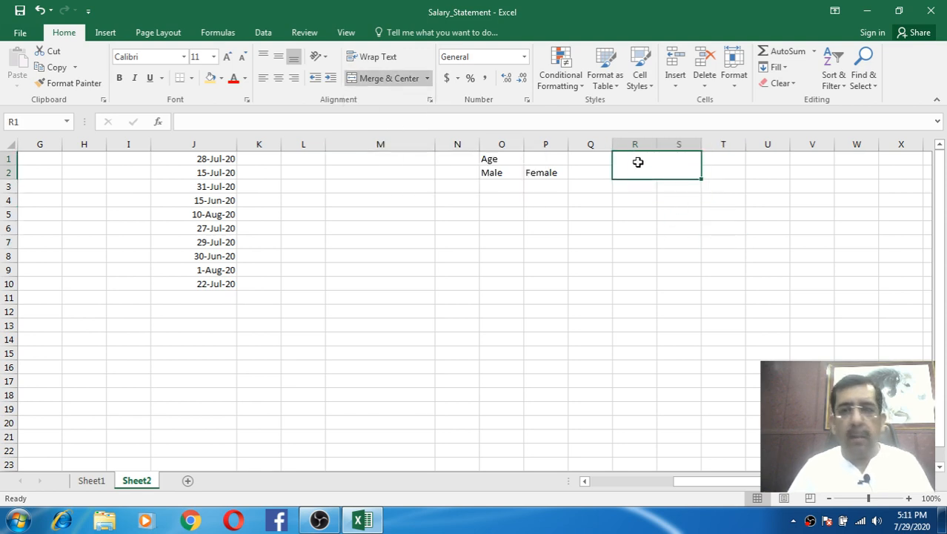
{"action": "key", "text": "ctrl+z"}
{"action": "left_click", "coordinate": [650, 223]}
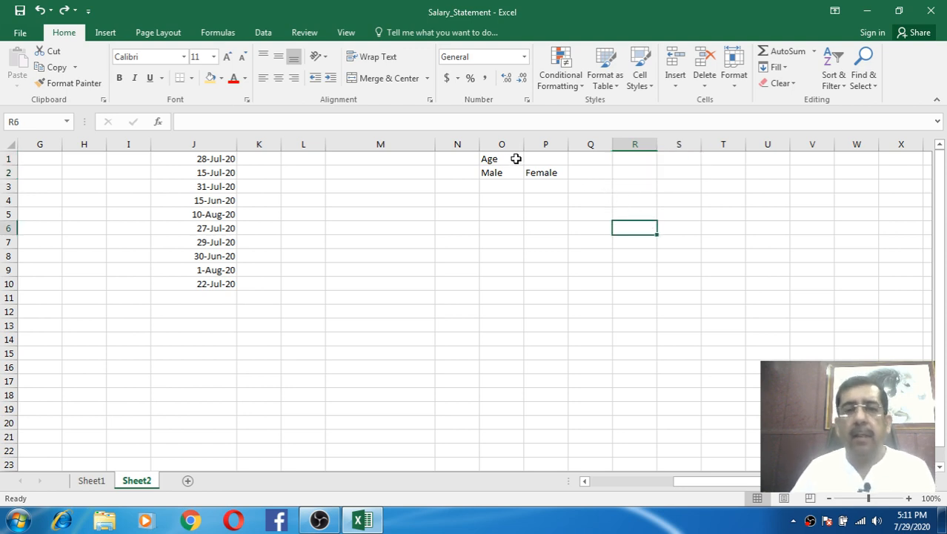
- Apply Merge Cells to O1:P2 and move the keep-upper-left-value warning aside
{"action": "left_click_drag", "start_coordinate": [516, 159], "coordinate": [544, 172]}
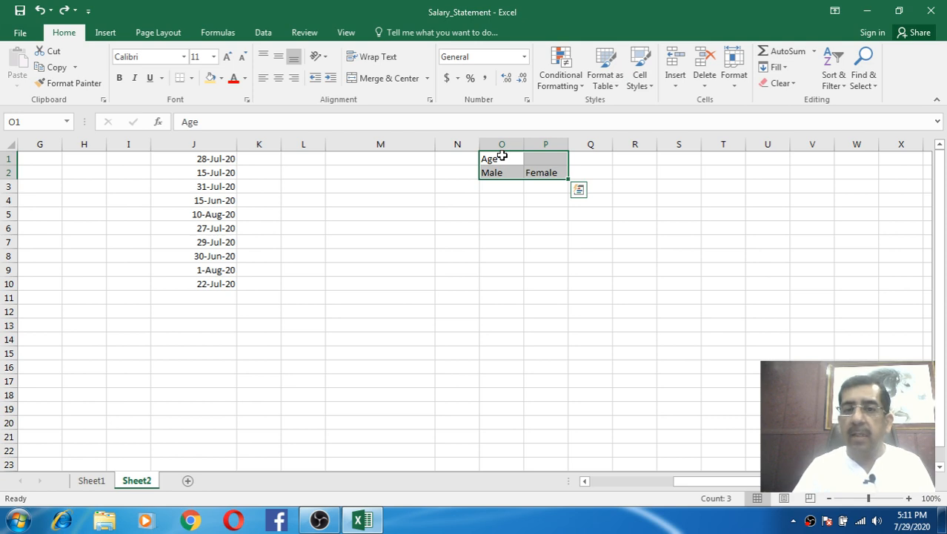
{"action": "left_click", "coordinate": [427, 78]}
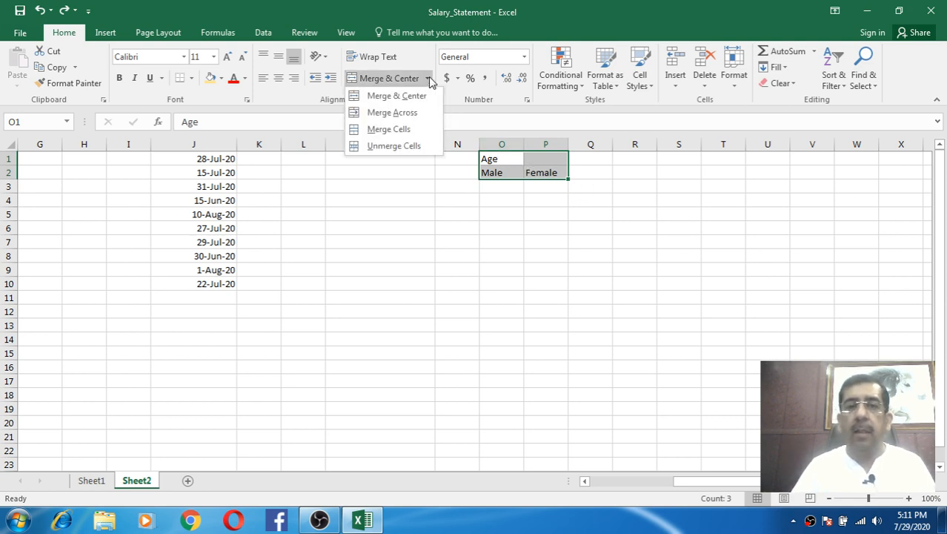
{"action": "left_click", "coordinate": [408, 129]}
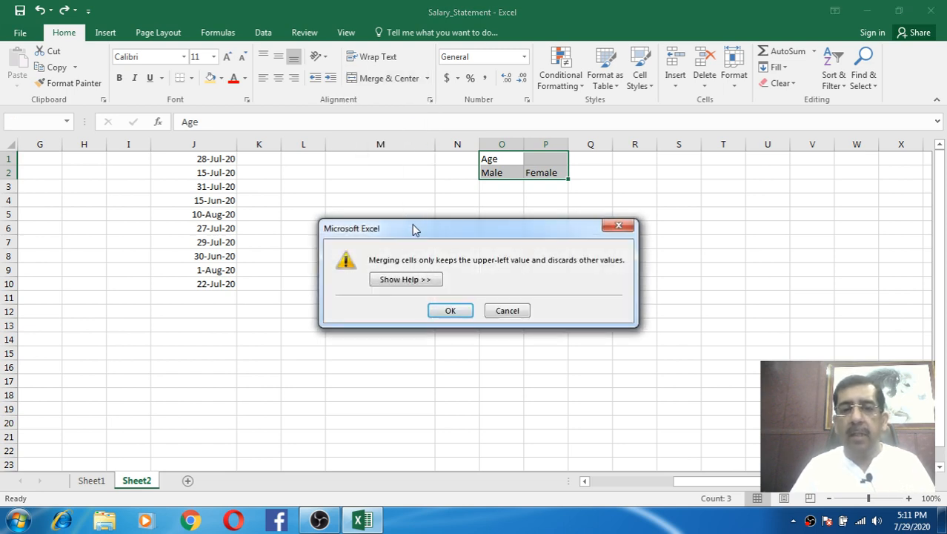
{"action": "left_click_drag", "start_coordinate": [428, 233], "coordinate": [489, 215]}
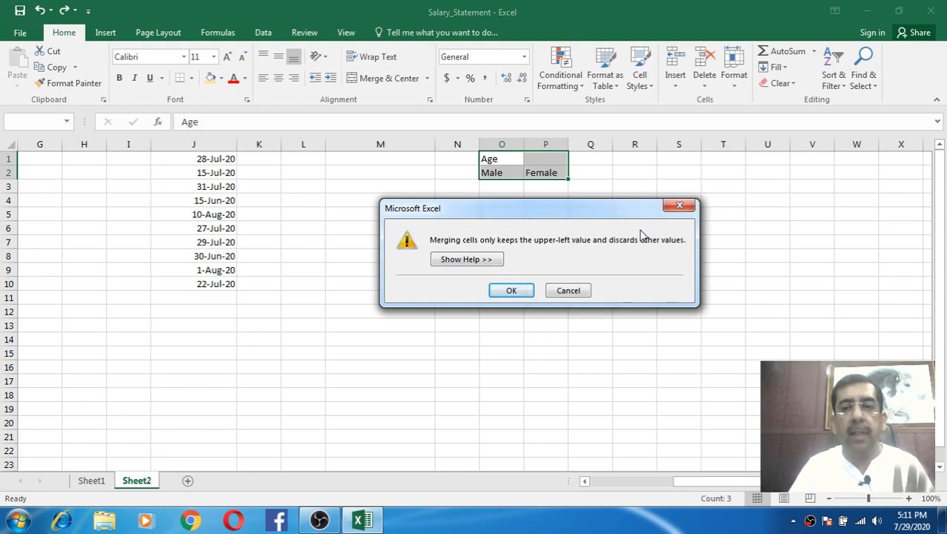
- Accept the warning so O1:P2 merges into a single Age cell
{"action": "left_click", "coordinate": [512, 290]}
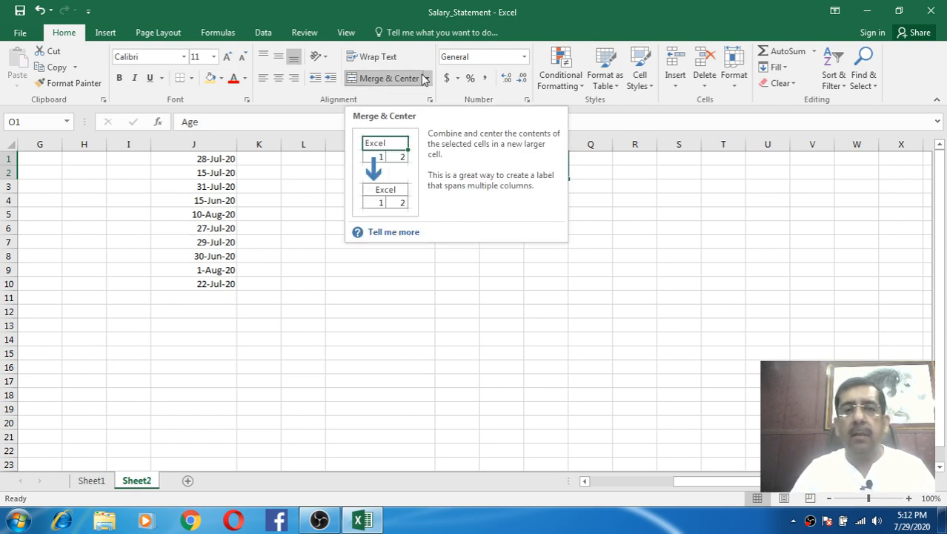
{"action": "left_click", "coordinate": [660, 198]}
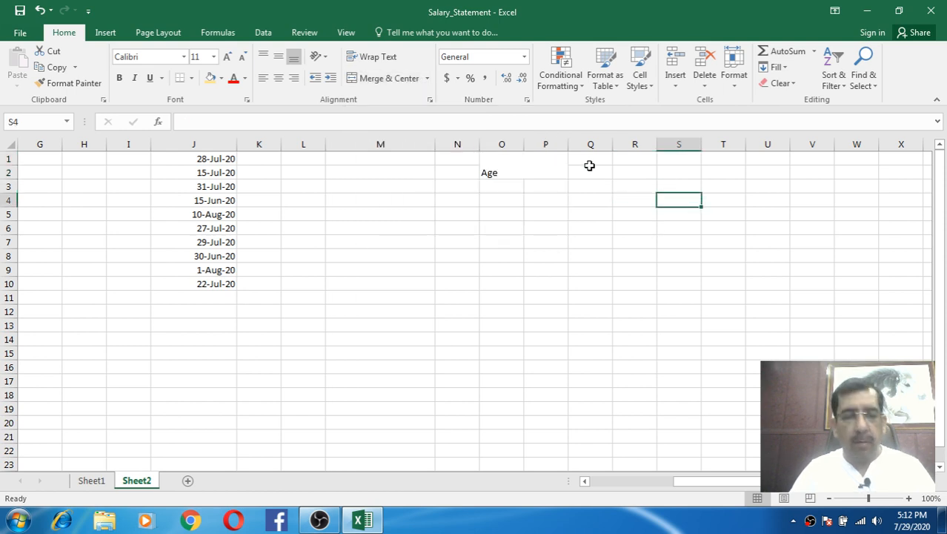
{"action": "left_click", "coordinate": [534, 166]}
- Undo the merge and clear Age, Male and Female from O1:P2
{"action": "key", "text": "ctrl+z"}
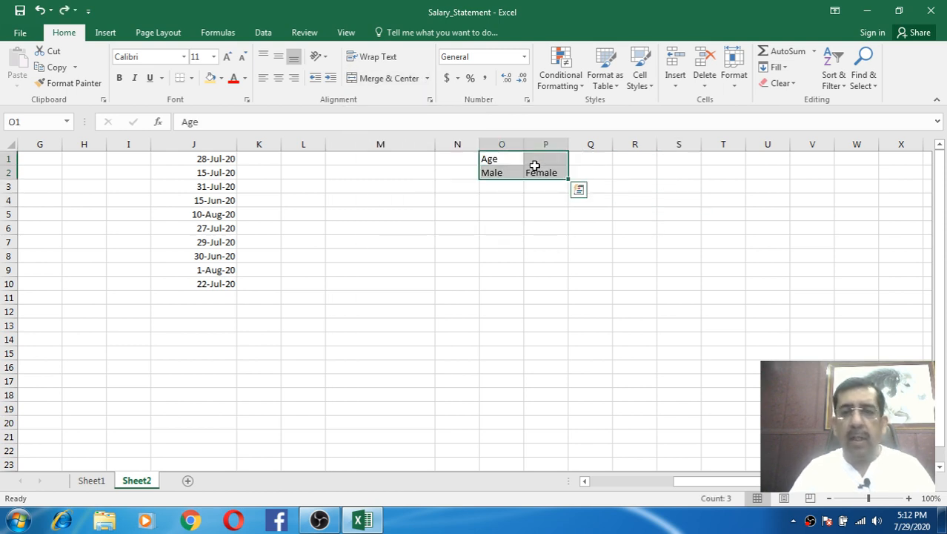
{"action": "key", "text": "Delete"}
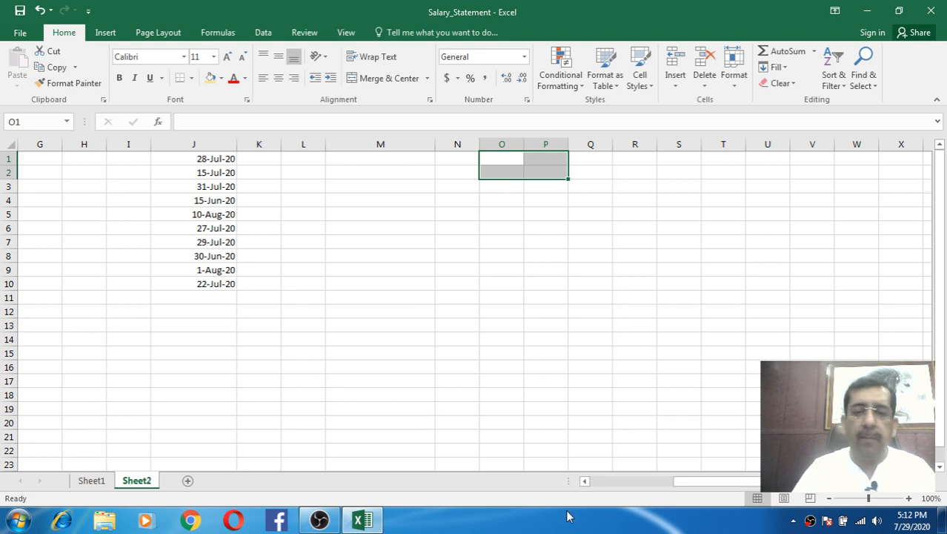
{"action": "left_click", "coordinate": [584, 481]}
{"action": "left_click", "coordinate": [584, 481]}
{"action": "left_click", "coordinate": [585, 481]}
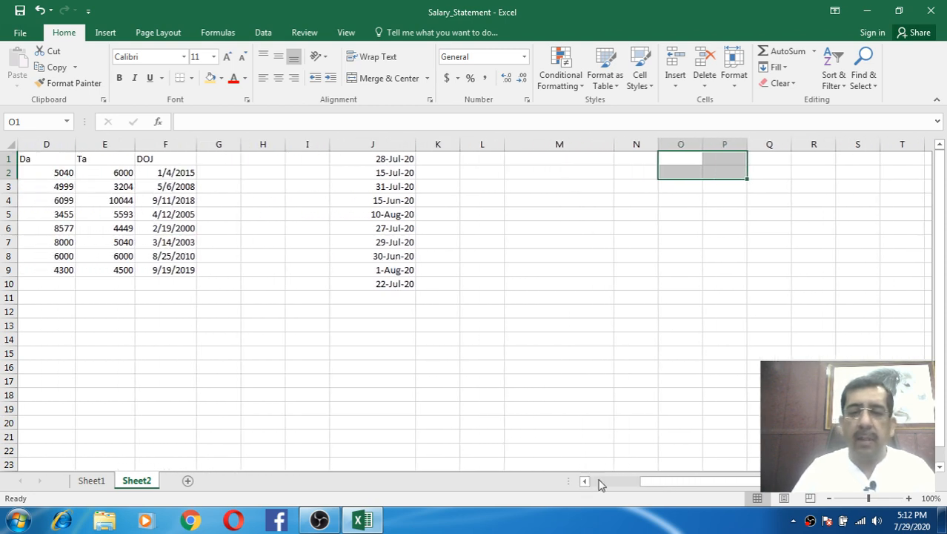
{"action": "left_click", "coordinate": [601, 484]}
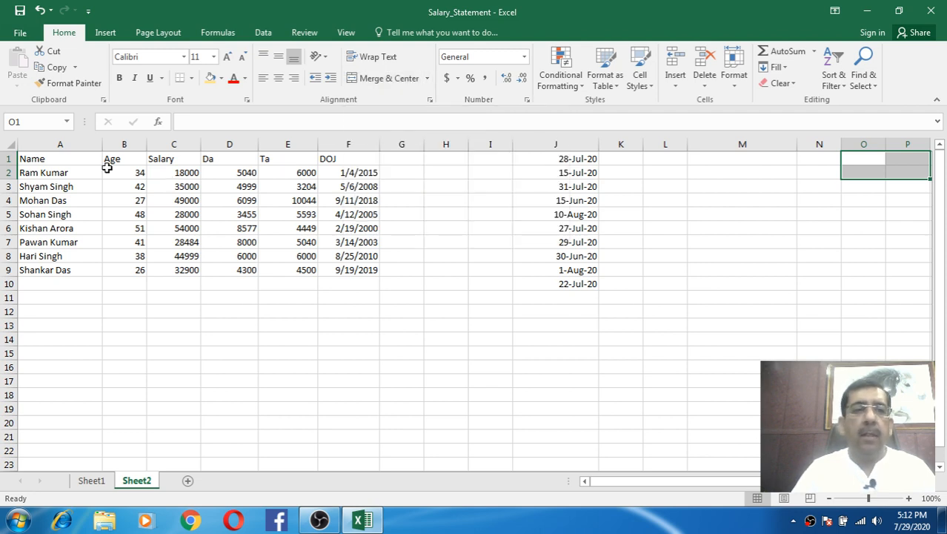
{"action": "left_click", "coordinate": [74, 158]}
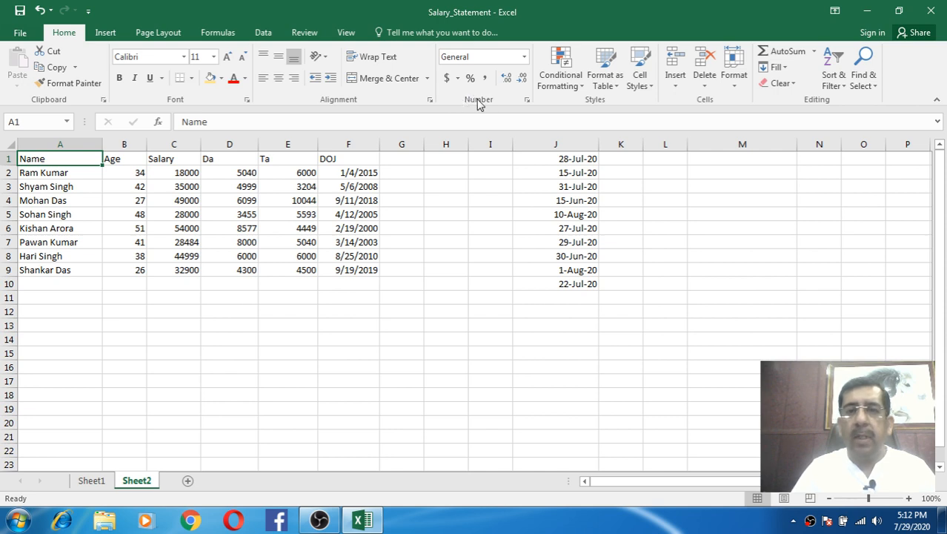
{"action": "left_click", "coordinate": [454, 198]}
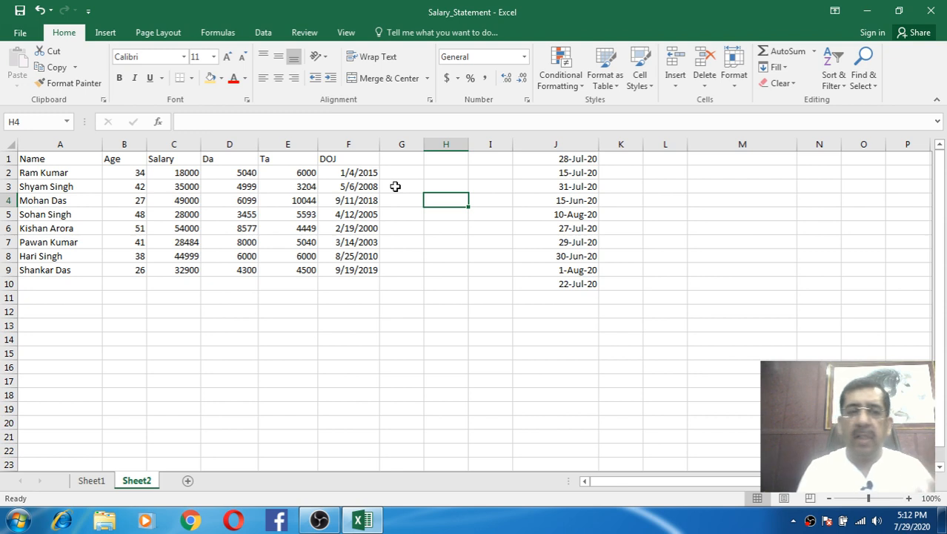
{"action": "left_click", "coordinate": [123, 172]}
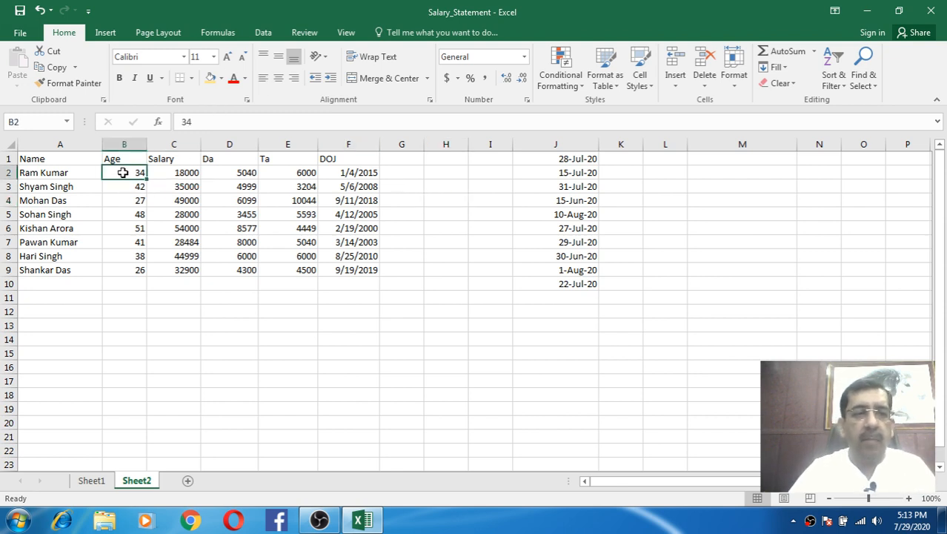
{"action": "left_click_drag", "start_coordinate": [123, 172], "coordinate": [136, 269]}
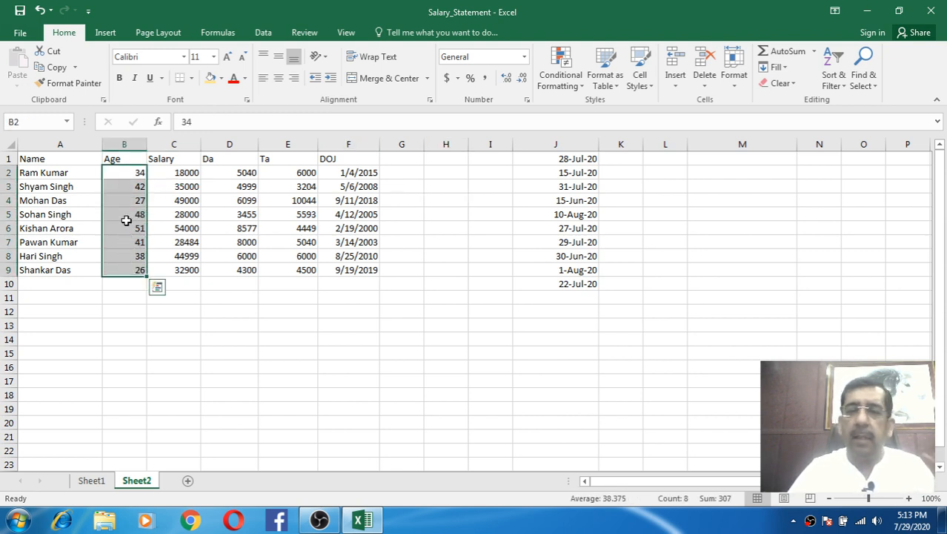
{"action": "left_click", "coordinate": [180, 171]}
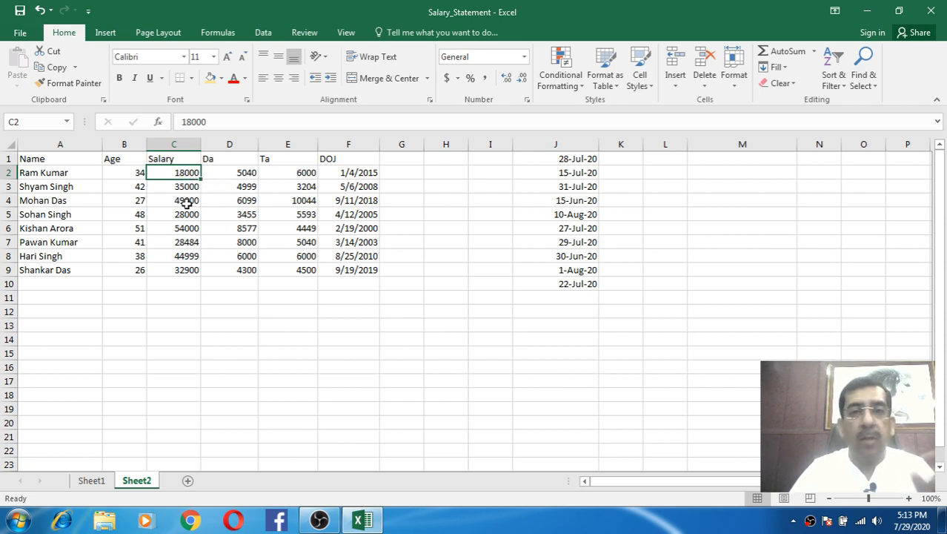
{"action": "left_click", "coordinate": [184, 186]}
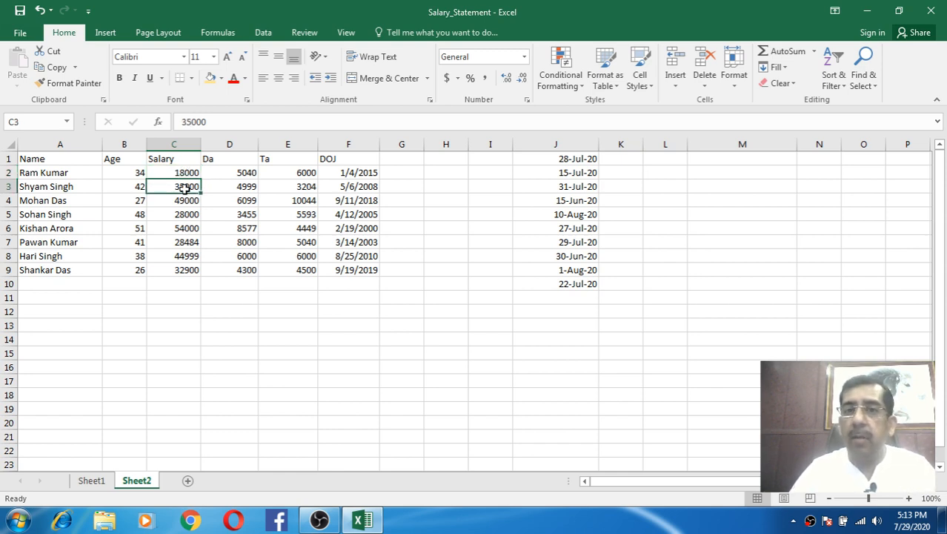
{"action": "left_click", "coordinate": [180, 175]}
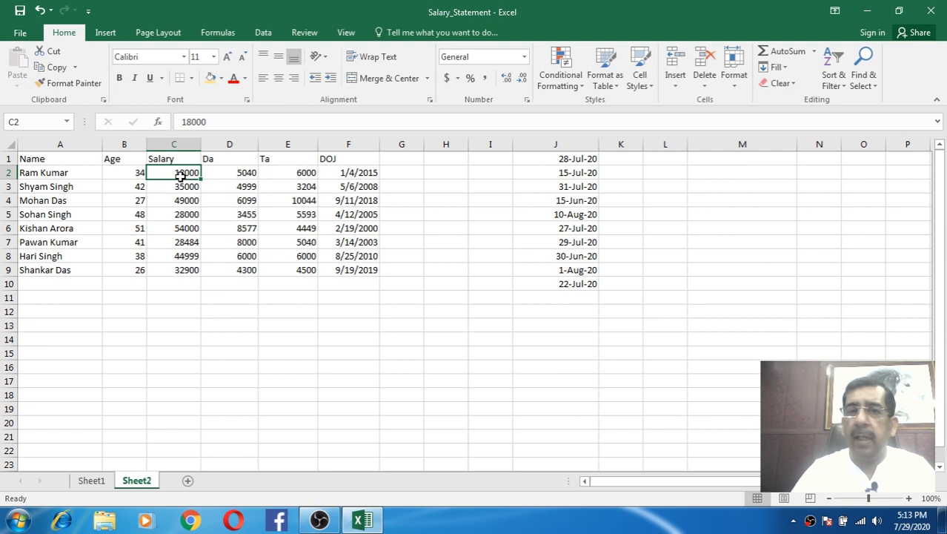
{"action": "left_click", "coordinate": [349, 172]}
{"action": "left_click", "coordinate": [351, 185]}
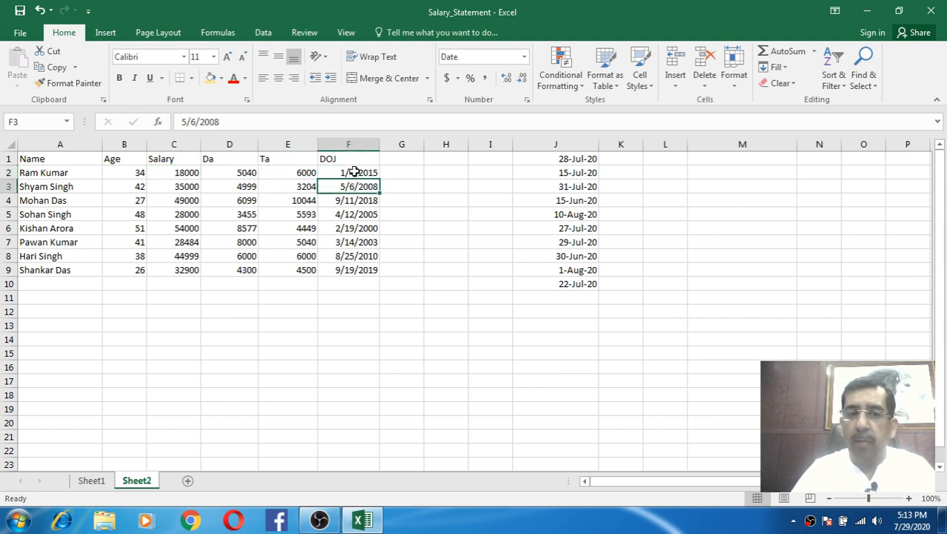
{"action": "left_click", "coordinate": [349, 171]}
{"action": "left_click", "coordinate": [363, 186]}
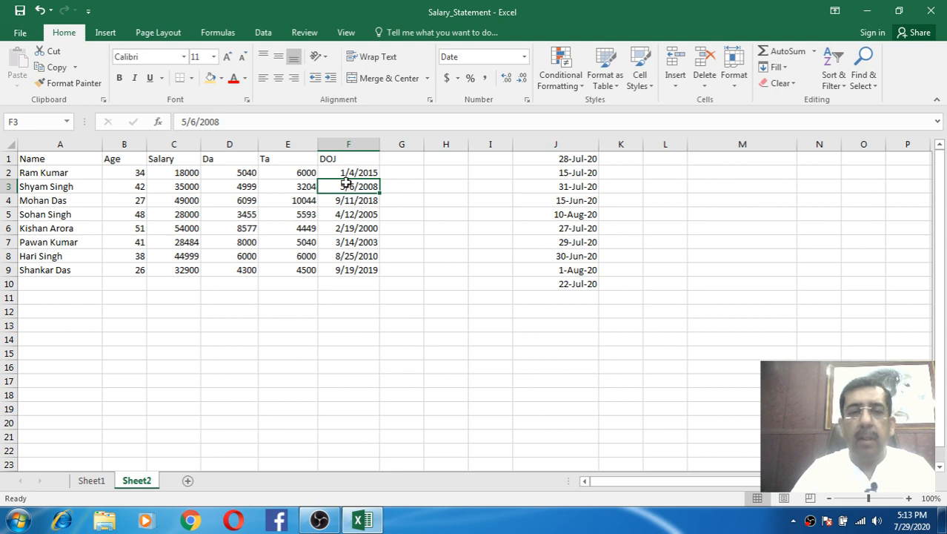
{"action": "left_click_drag", "start_coordinate": [346, 173], "coordinate": [350, 270]}
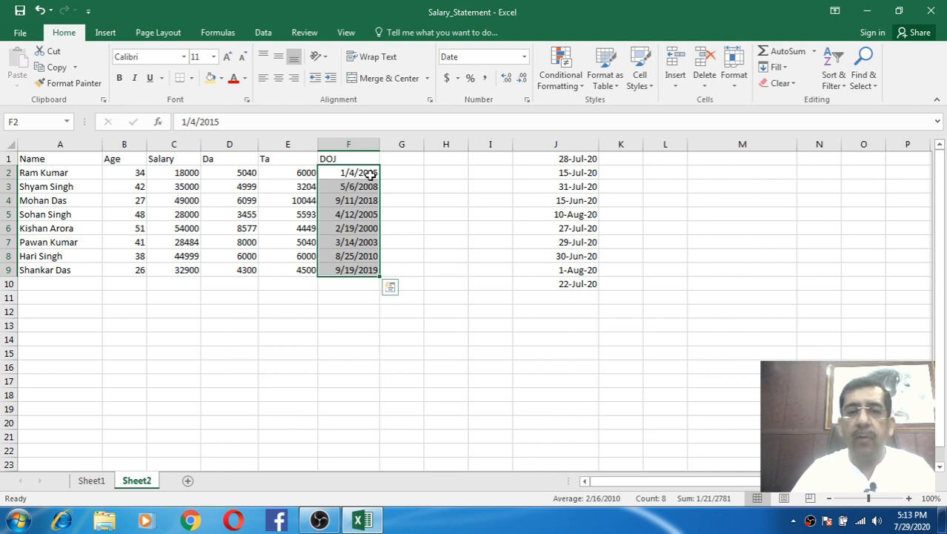
{"action": "left_click", "coordinate": [361, 201]}
{"action": "left_click", "coordinate": [357, 174]}
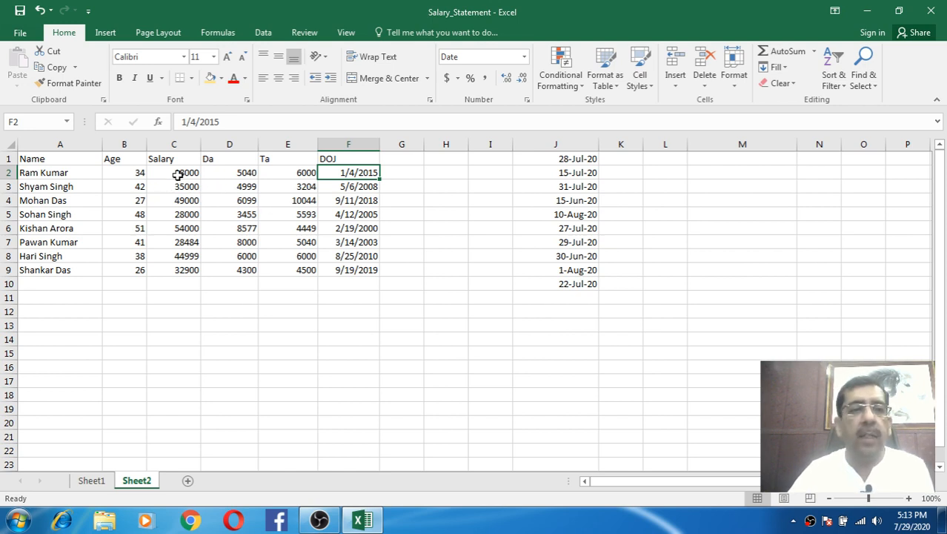
- Try Number, Currency and Accounting formats on the Salary, Da and Ta values in C2:E9
{"action": "left_click_drag", "start_coordinate": [178, 174], "coordinate": [286, 262]}
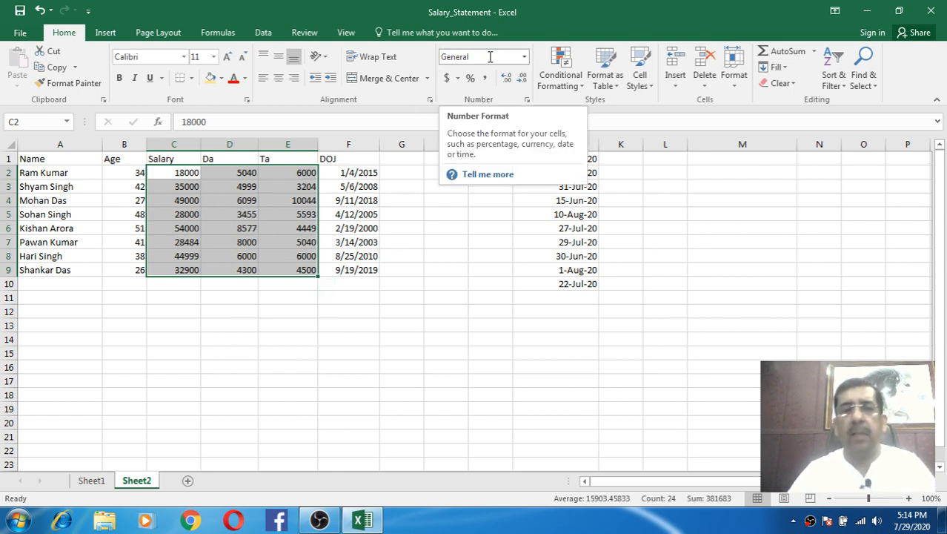
{"action": "left_click", "coordinate": [524, 56]}
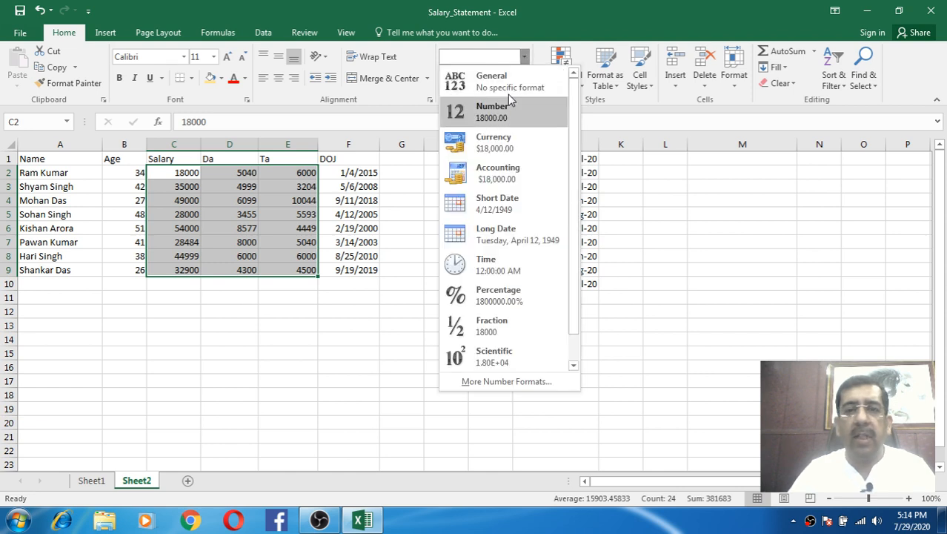
{"action": "left_click", "coordinate": [501, 117]}
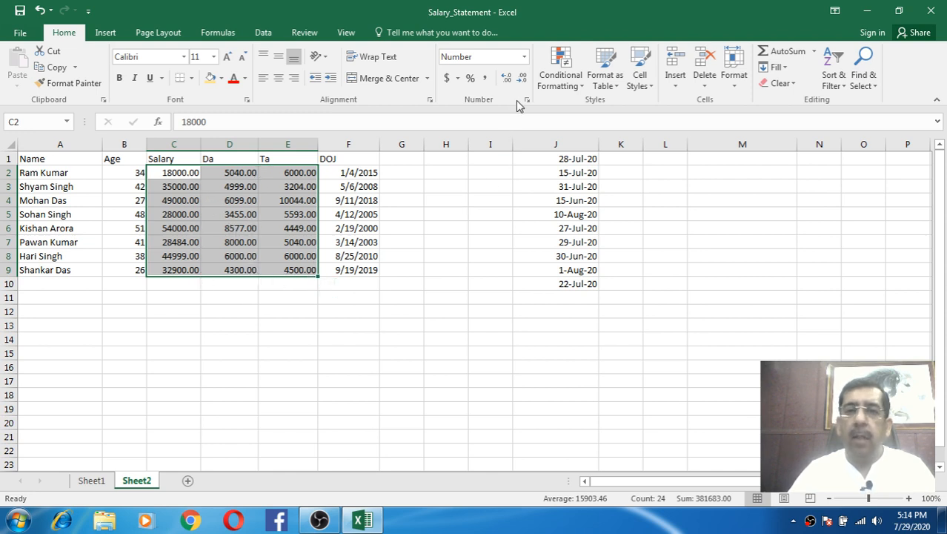
{"action": "left_click", "coordinate": [524, 57]}
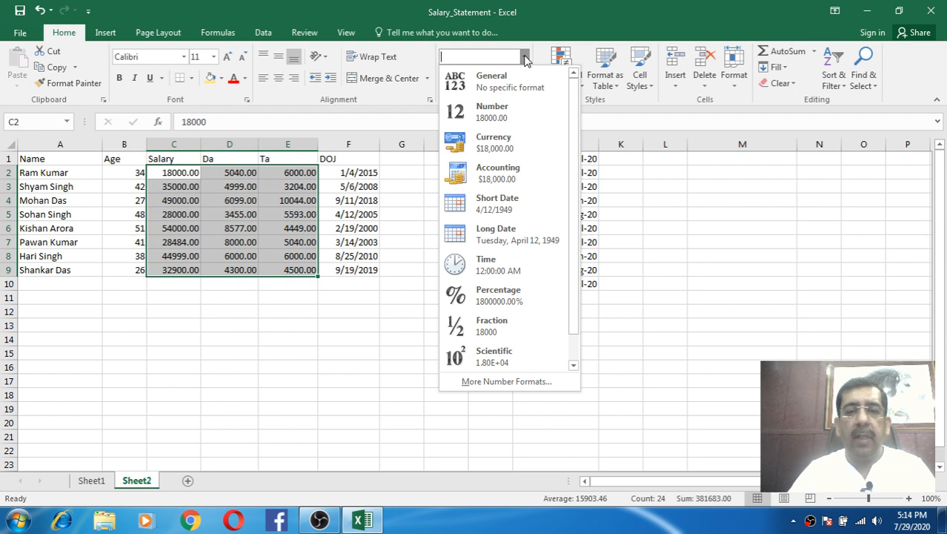
{"action": "left_click", "coordinate": [487, 151]}
{"action": "left_click", "coordinate": [527, 57]}
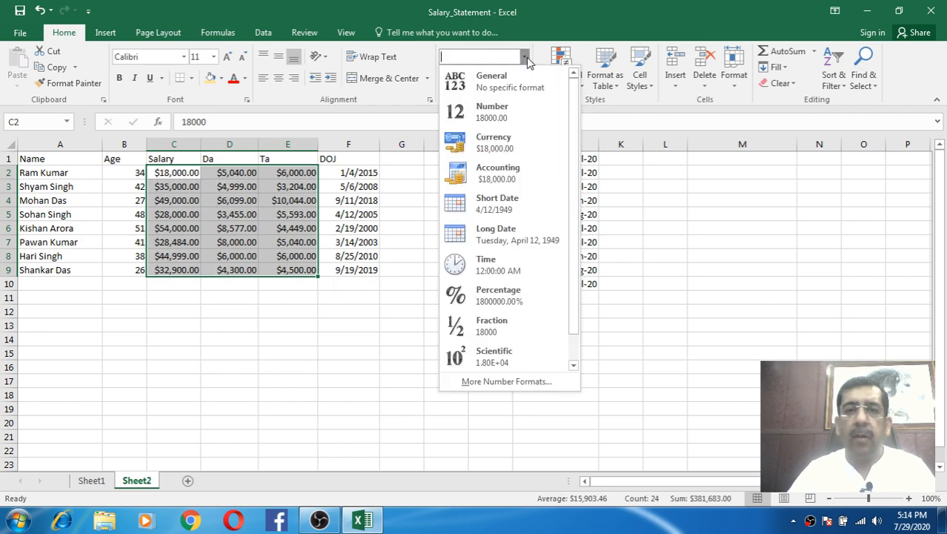
{"action": "left_click", "coordinate": [494, 168]}
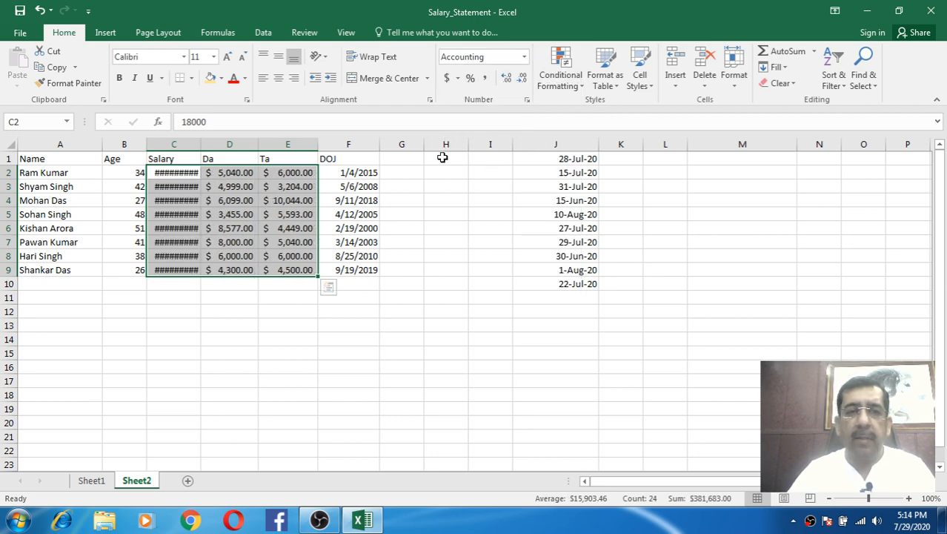
- Widen column C and settle on dollar Currency format with two decimals
{"action": "left_click_drag", "start_coordinate": [200, 143], "coordinate": [210, 143]}
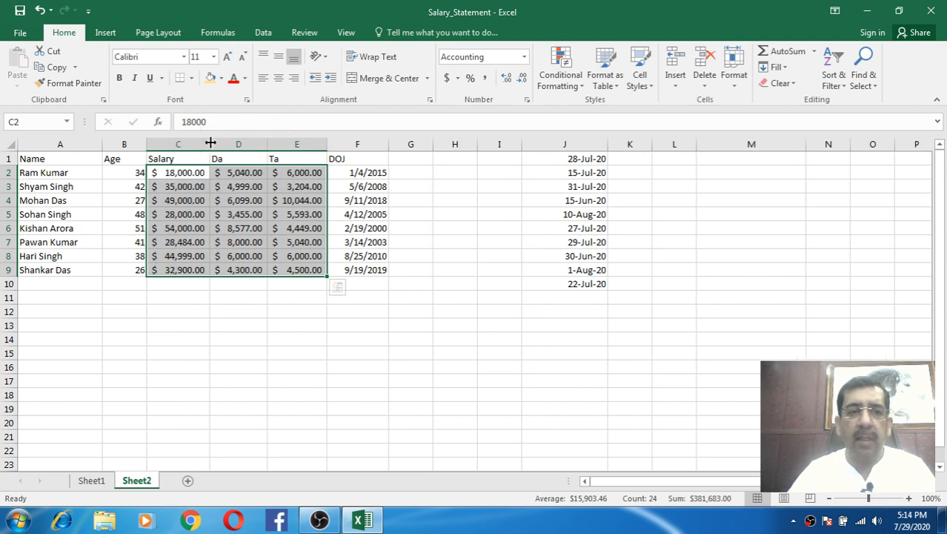
{"action": "left_click", "coordinate": [524, 57]}
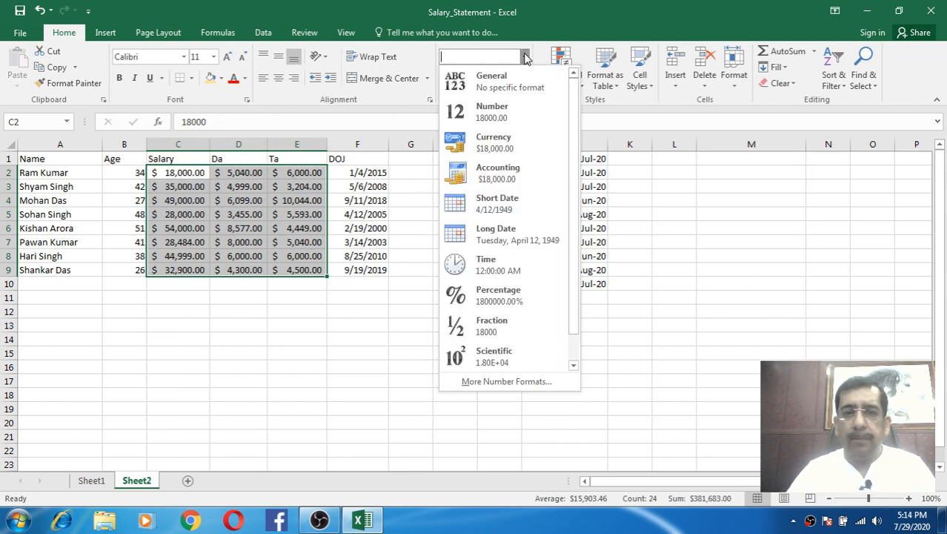
{"action": "left_click", "coordinate": [495, 137]}
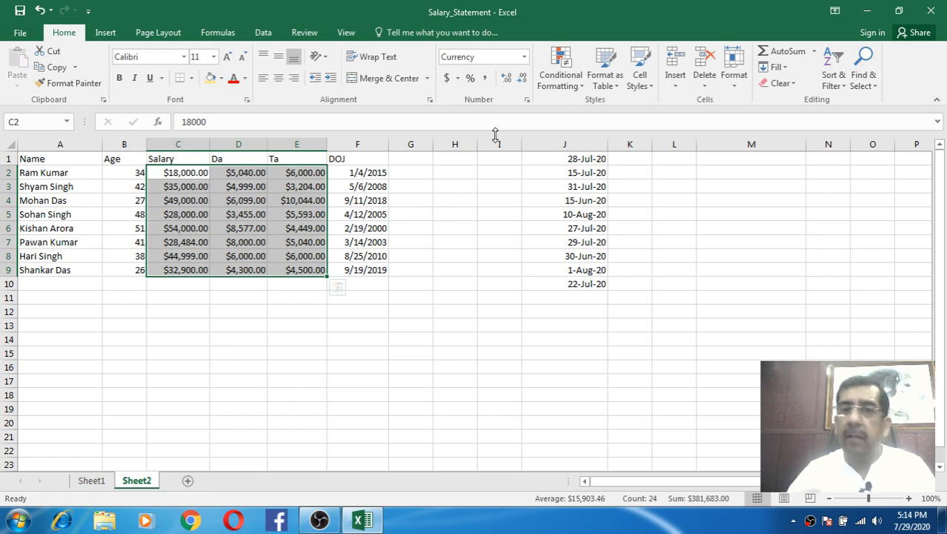
{"action": "left_click", "coordinate": [524, 57]}
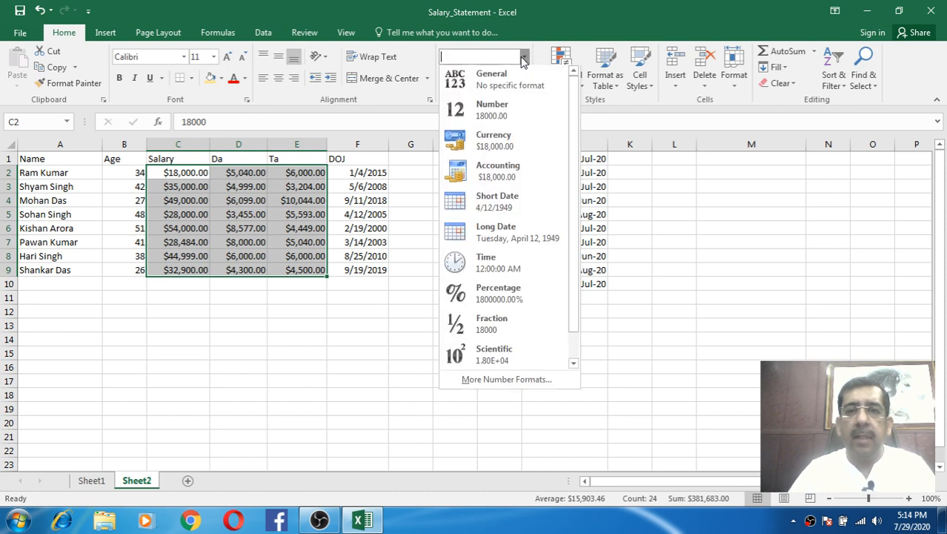
{"action": "left_click", "coordinate": [504, 140]}
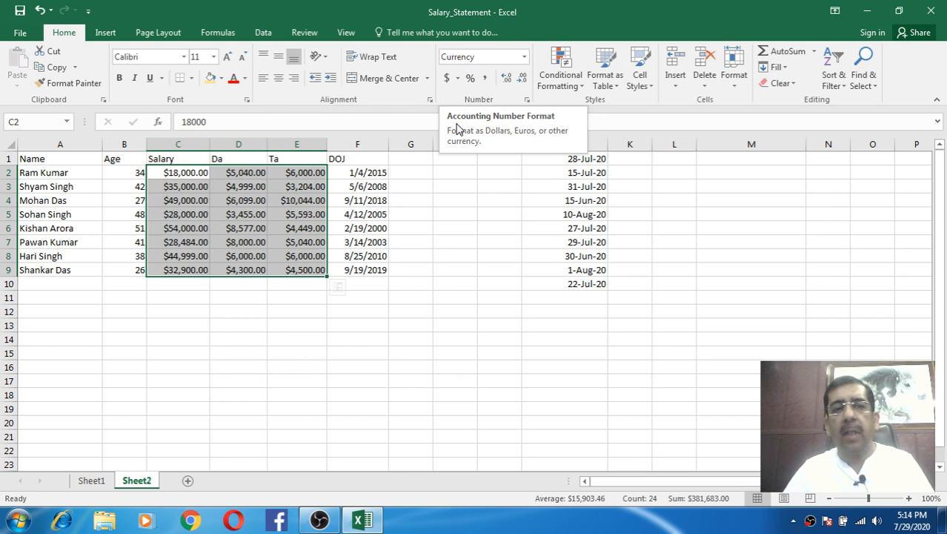
- After trying Euro and yen, apply $ Accounting format to C2:E9 and open More Accounting Formats
{"action": "left_click", "coordinate": [459, 79]}
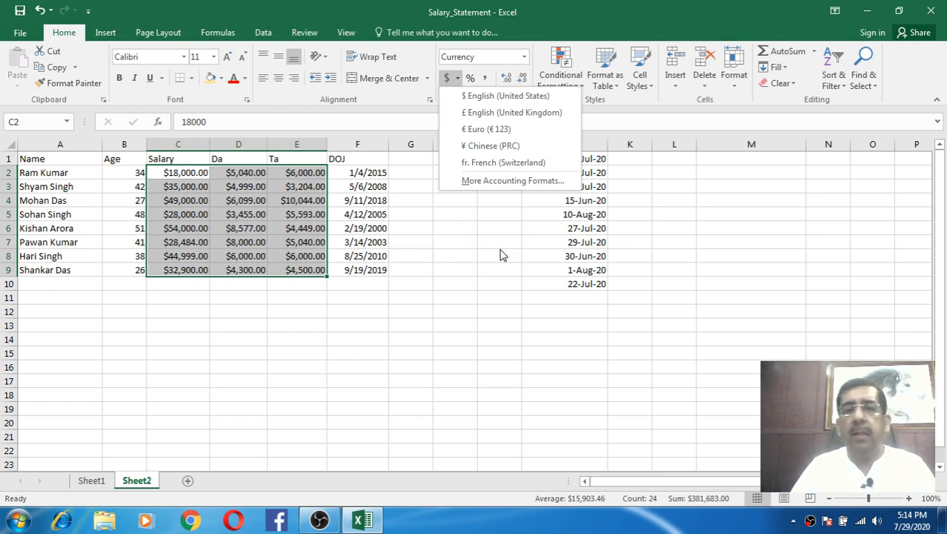
{"action": "left_click", "coordinate": [472, 129]}
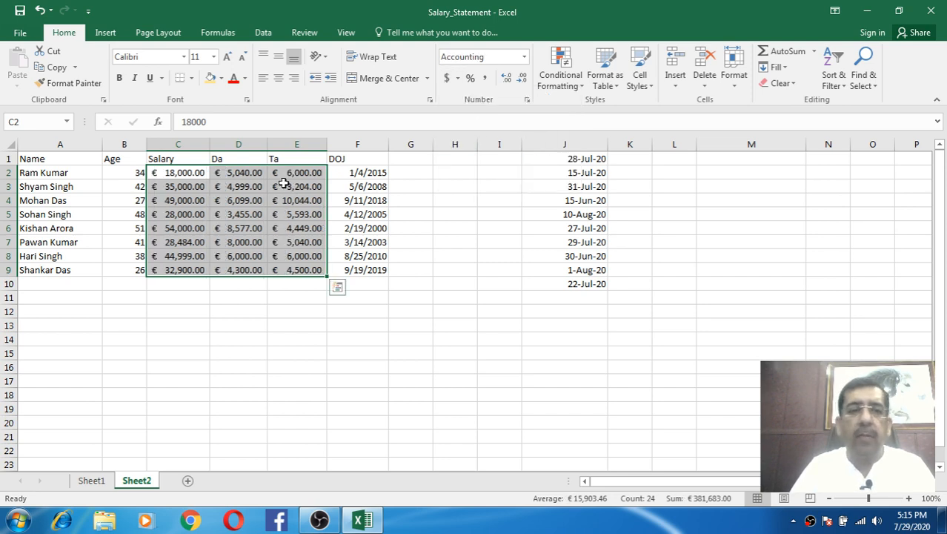
{"action": "left_click", "coordinate": [458, 79]}
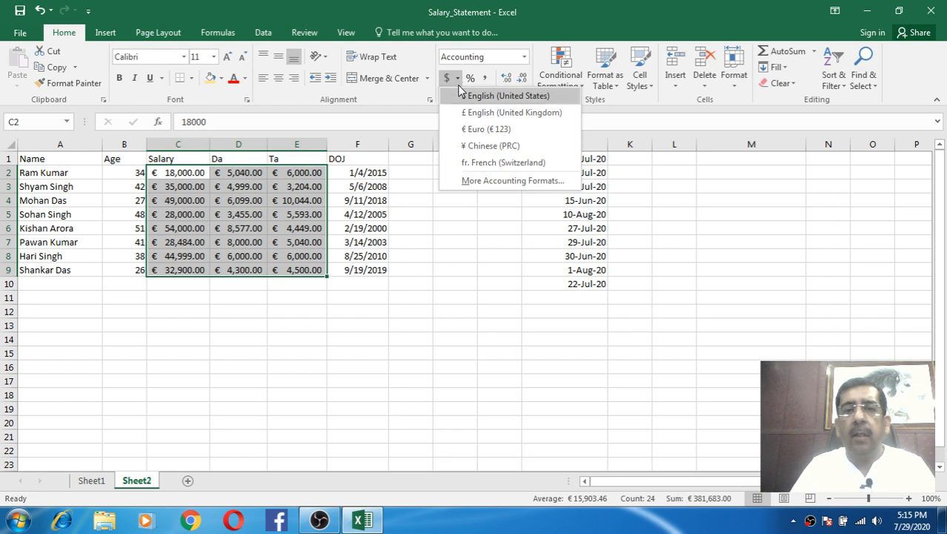
{"action": "left_click", "coordinate": [465, 144]}
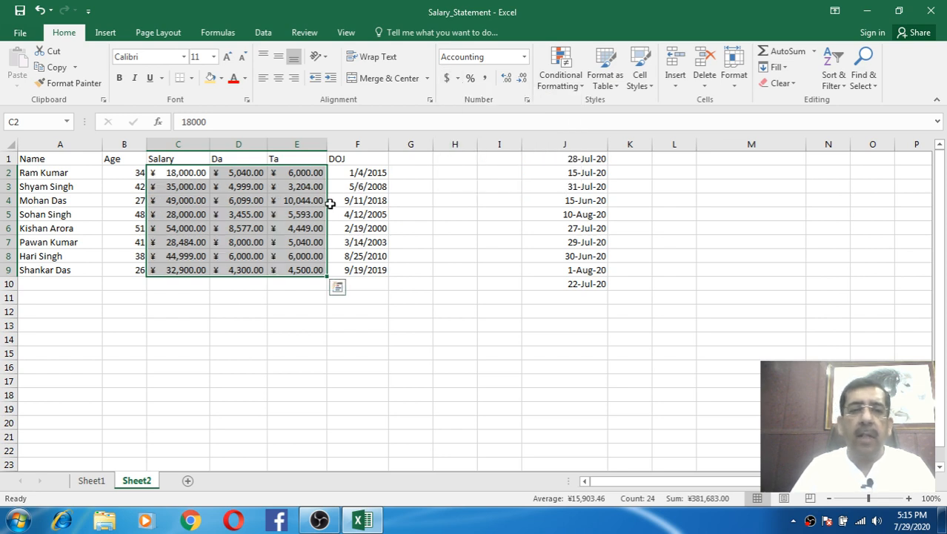
{"action": "left_click", "coordinate": [460, 79]}
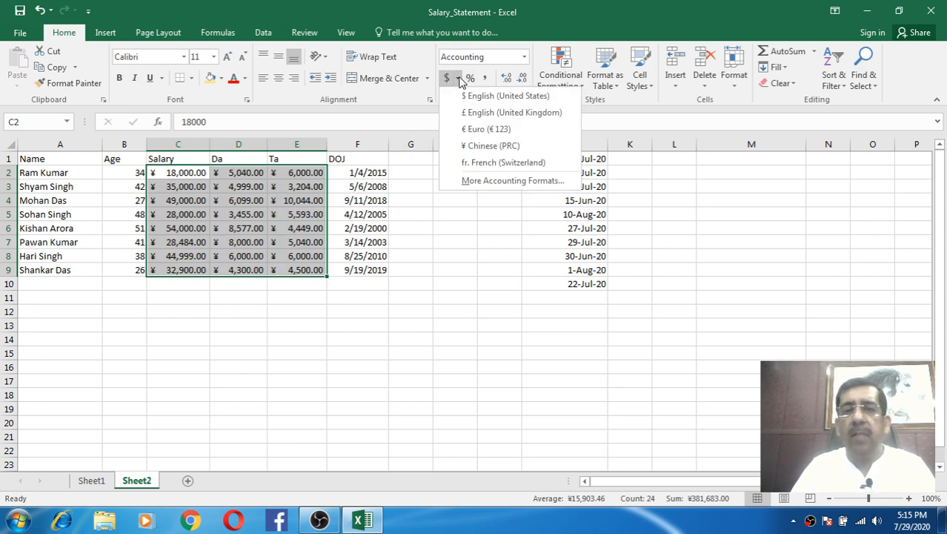
{"action": "left_click", "coordinate": [466, 95]}
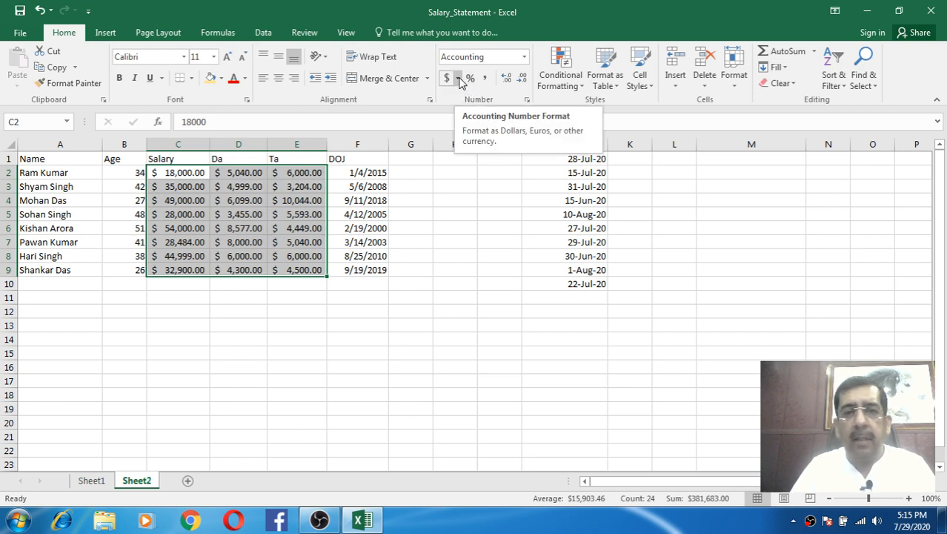
{"action": "left_click", "coordinate": [459, 79]}
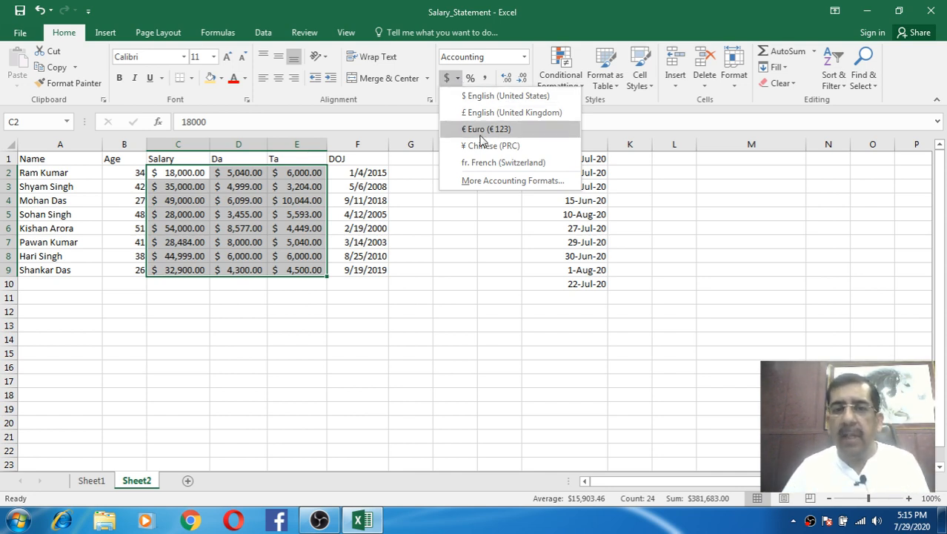
{"action": "left_click", "coordinate": [550, 182]}
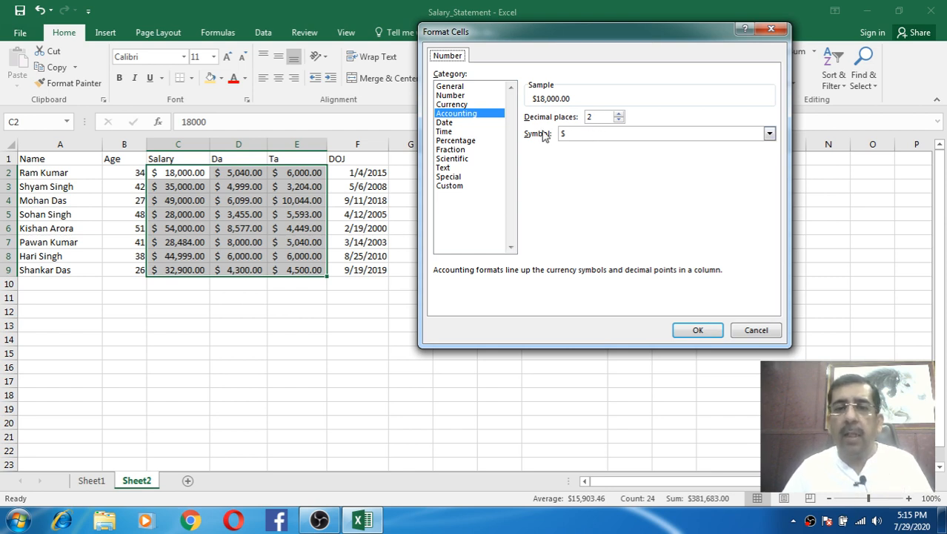
- Scroll the Accounting Symbol list in Format Cells to find the Indian rupee options
{"action": "left_click", "coordinate": [770, 134]}
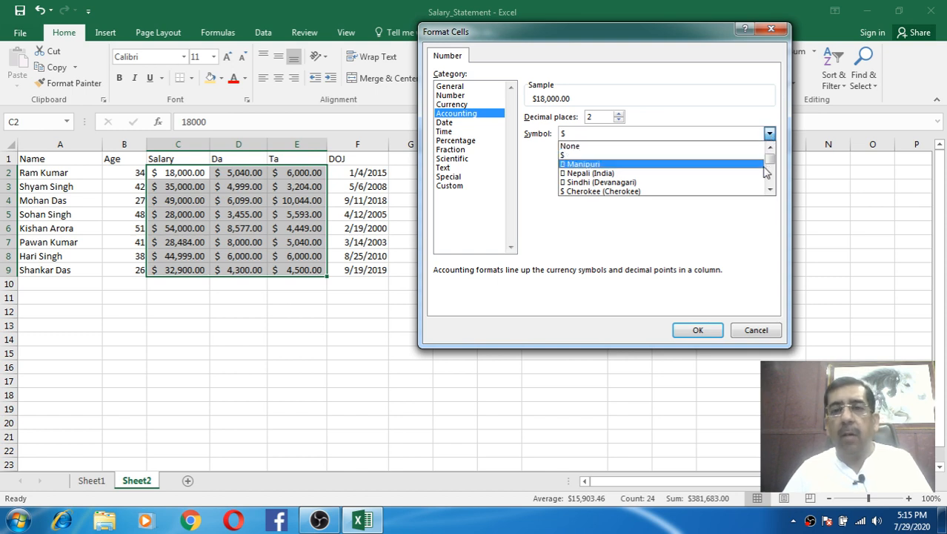
{"action": "left_click", "coordinate": [771, 189]}
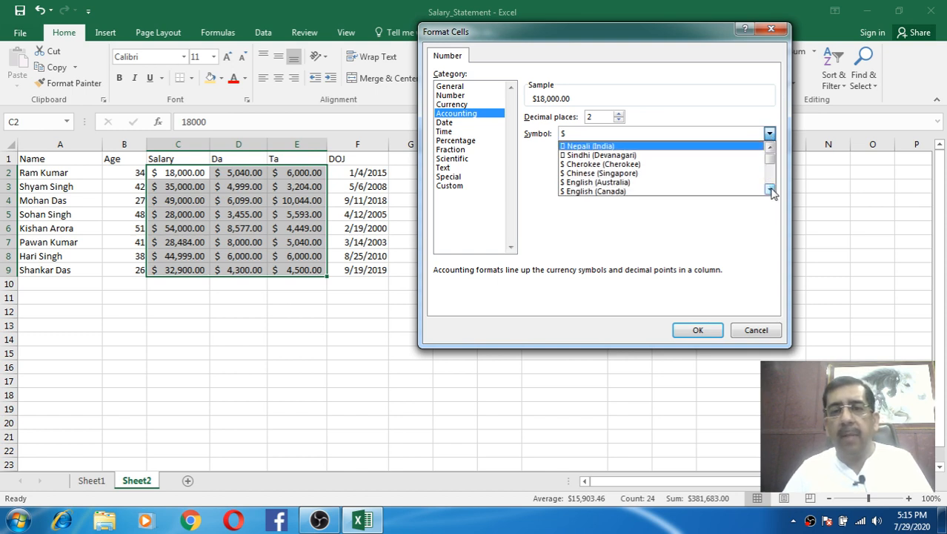
{"action": "left_click", "coordinate": [770, 189]}
{"action": "left_click", "coordinate": [770, 189]}
{"action": "left_click", "coordinate": [770, 189]}
{"action": "left_click", "coordinate": [770, 189]}
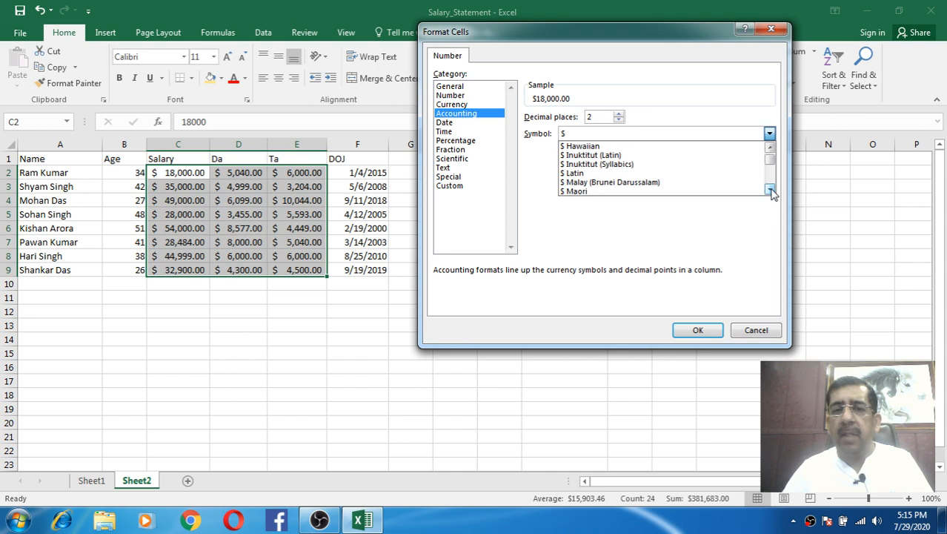
{"action": "left_click", "coordinate": [770, 189]}
{"action": "left_click", "coordinate": [770, 189]}
{"action": "left_click", "coordinate": [770, 189]}
{"action": "left_click", "coordinate": [770, 189]}
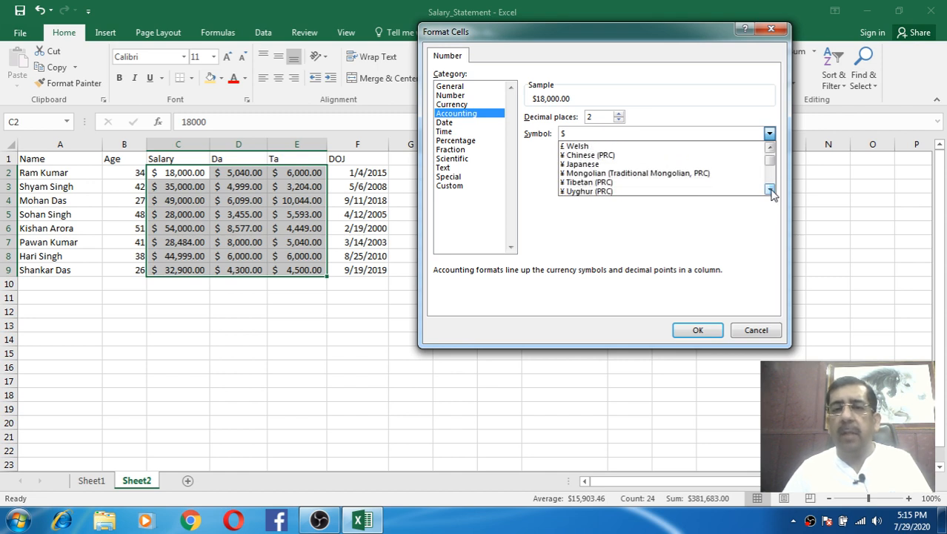
{"action": "left_click", "coordinate": [770, 189]}
{"action": "left_click", "coordinate": [770, 189]}
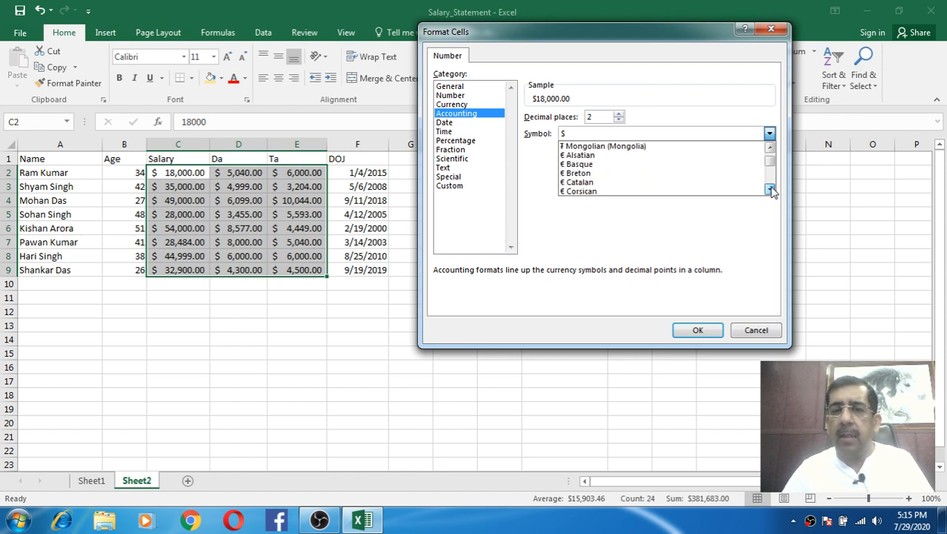
{"action": "left_click", "coordinate": [770, 189]}
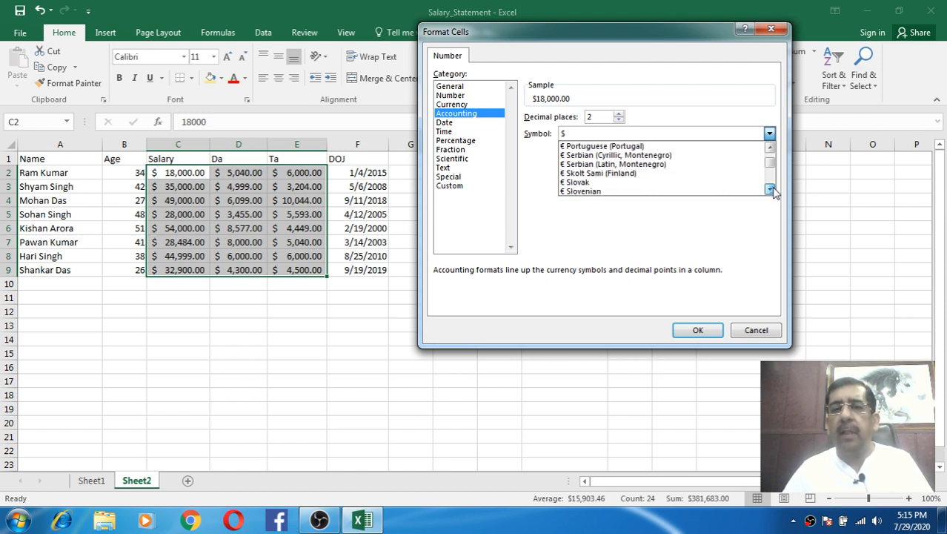
{"action": "left_click", "coordinate": [770, 189]}
{"action": "left_click", "coordinate": [771, 189]}
{"action": "left_click", "coordinate": [770, 189]}
{"action": "left_click", "coordinate": [770, 189]}
{"action": "left_click", "coordinate": [770, 189]}
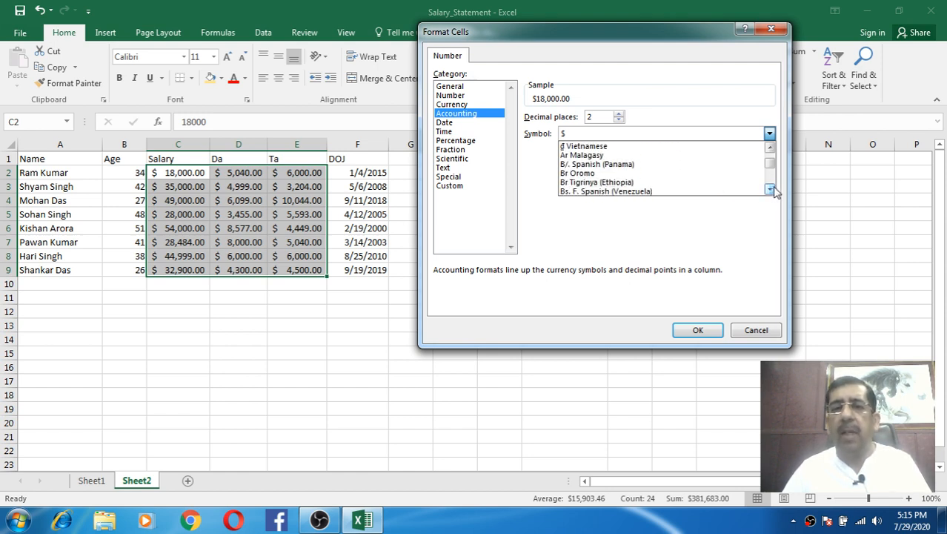
{"action": "left_click", "coordinate": [770, 189]}
{"action": "left_click", "coordinate": [770, 189]}
{"action": "left_click", "coordinate": [770, 189]}
{"action": "left_click", "coordinate": [770, 189]}
{"action": "left_click", "coordinate": [771, 189]}
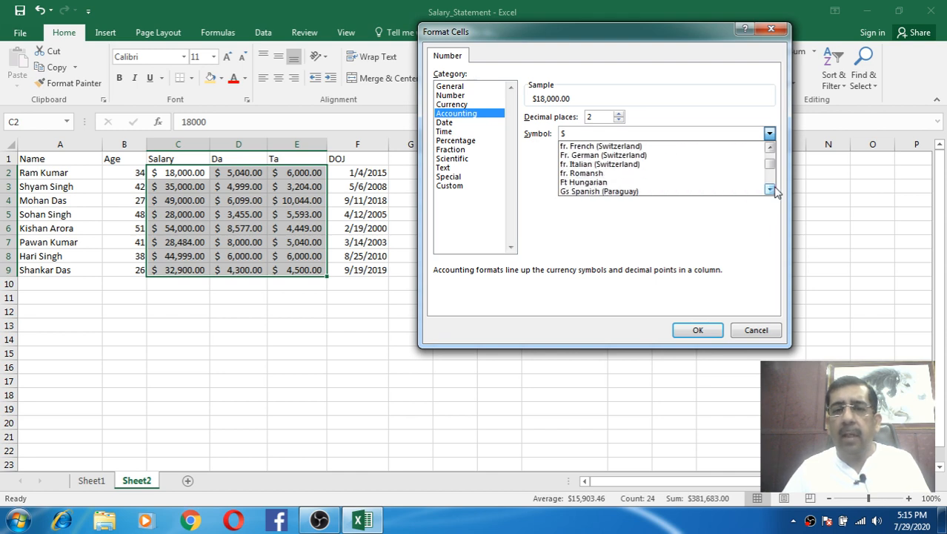
{"action": "left_click", "coordinate": [770, 189]}
{"action": "left_click", "coordinate": [771, 189]}
{"action": "left_click", "coordinate": [771, 189]}
{"action": "left_click", "coordinate": [770, 189]}
{"action": "left_click", "coordinate": [770, 189]}
{"action": "left_click", "coordinate": [770, 189]}
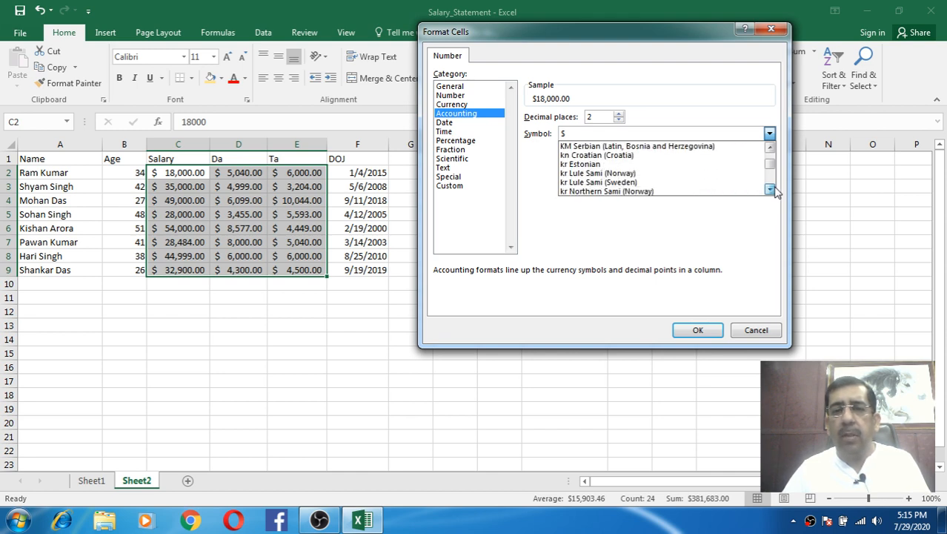
{"action": "left_click", "coordinate": [770, 189]}
{"action": "left_click", "coordinate": [770, 189]}
{"action": "left_click", "coordinate": [771, 189]}
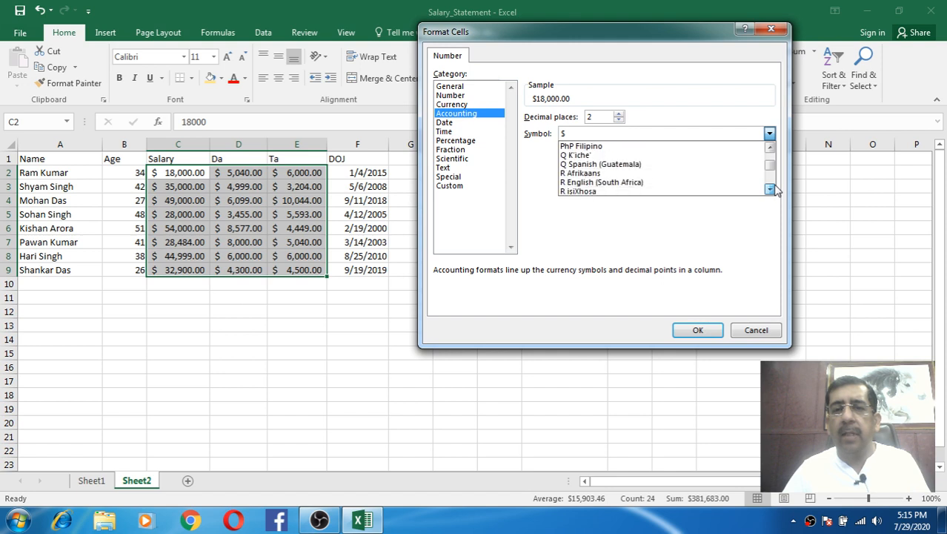
{"action": "left_click", "coordinate": [770, 189]}
{"action": "left_click", "coordinate": [770, 189]}
{"action": "left_click", "coordinate": [770, 189]}
{"action": "left_click", "coordinate": [770, 189]}
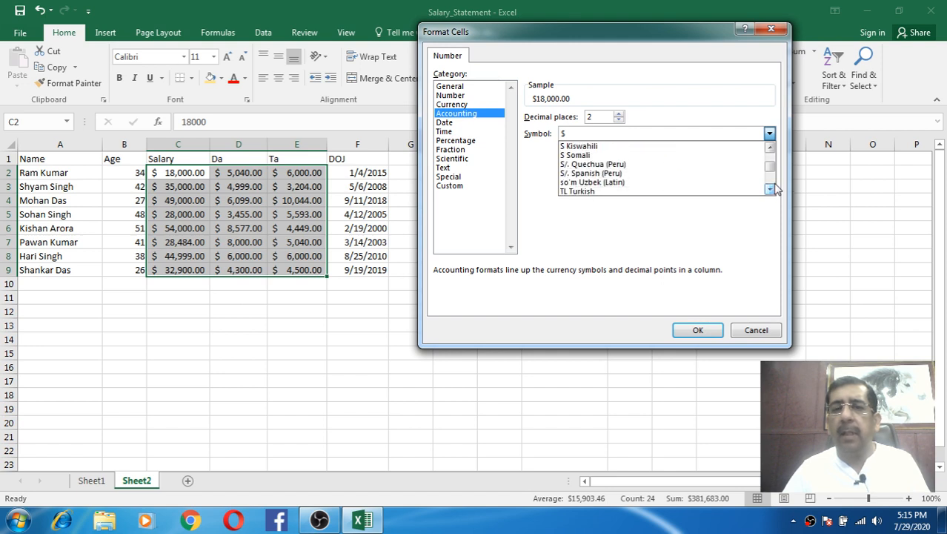
{"action": "left_click", "coordinate": [771, 147]}
{"action": "left_click", "coordinate": [771, 148]}
{"action": "left_click", "coordinate": [771, 147]}
{"action": "left_click", "coordinate": [771, 148]}
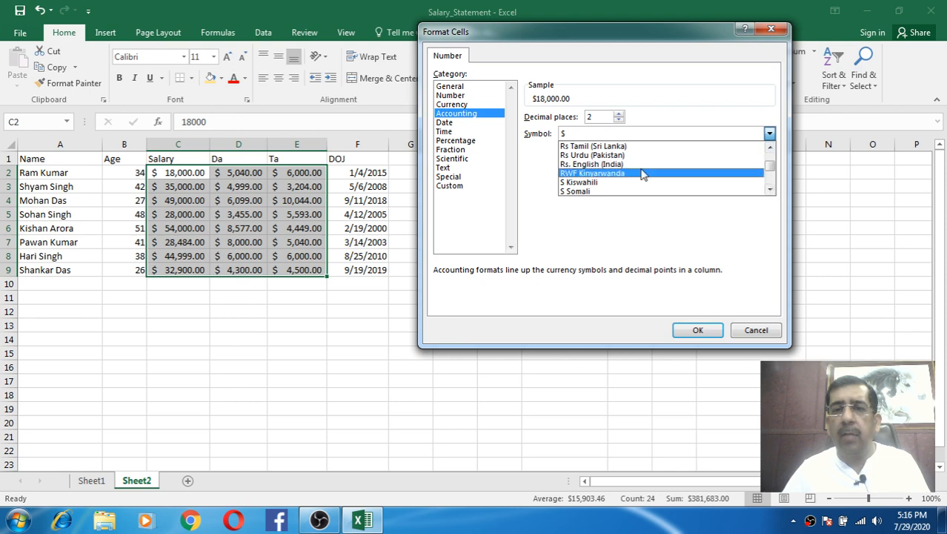
- Apply the Rs. English (India) Accounting symbol and widen column E so Ta values fit
{"action": "left_click", "coordinate": [615, 167]}
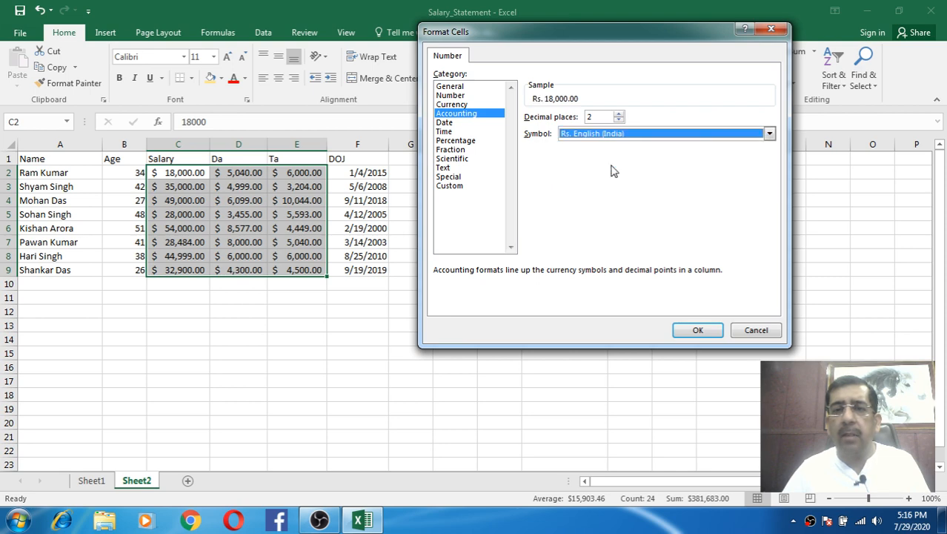
{"action": "left_click", "coordinate": [697, 330]}
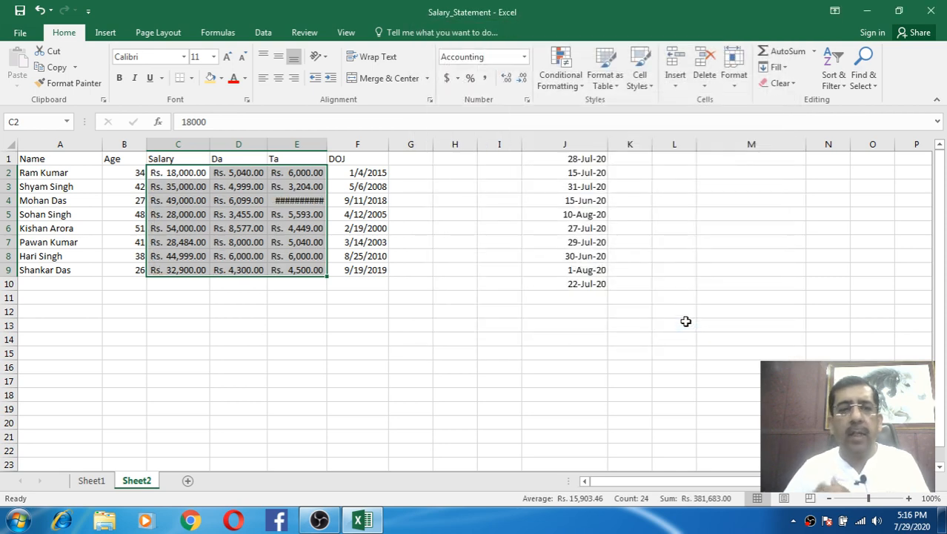
{"action": "left_click_drag", "start_coordinate": [326, 144], "coordinate": [339, 144]}
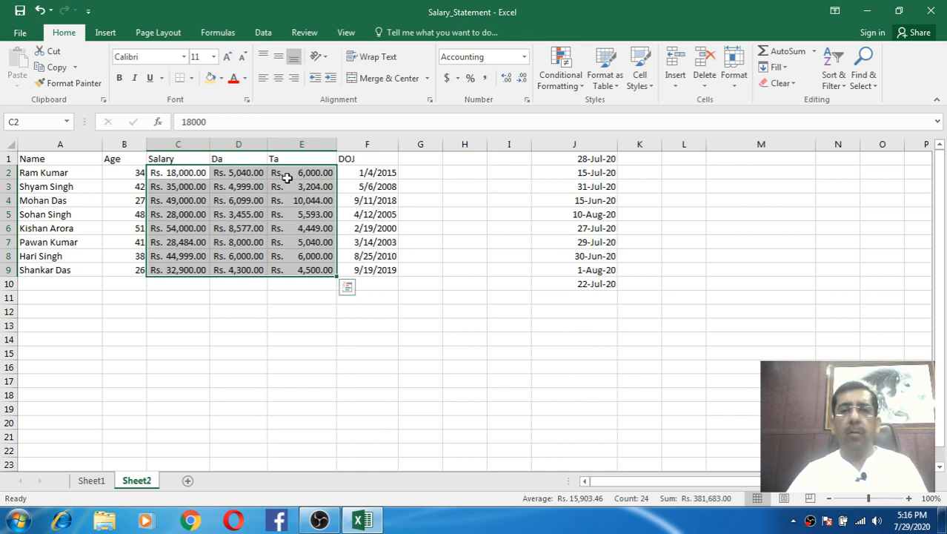
- Reopen Format Cells and scroll the Accounting Symbol list toward the rupee symbols
{"action": "left_click", "coordinate": [528, 100]}
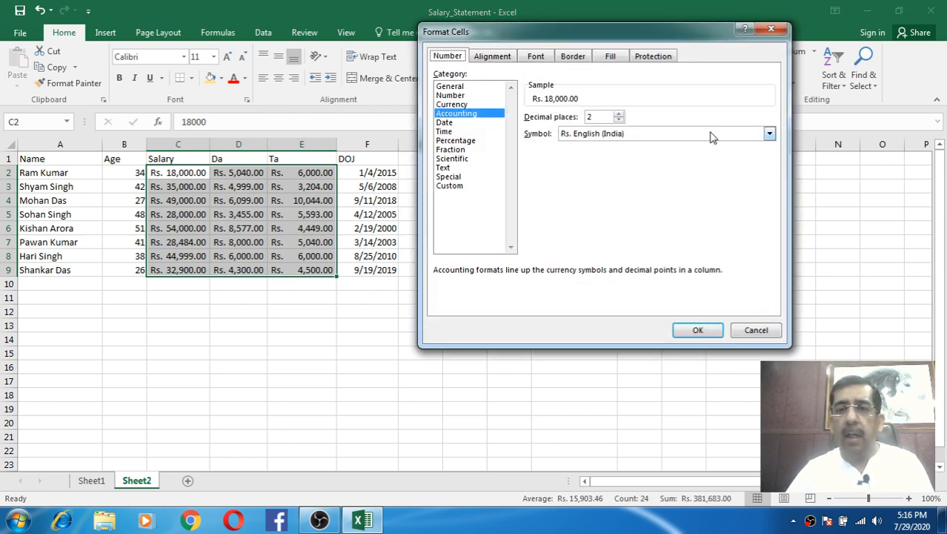
{"action": "left_click", "coordinate": [769, 133]}
{"action": "left_click", "coordinate": [770, 191]}
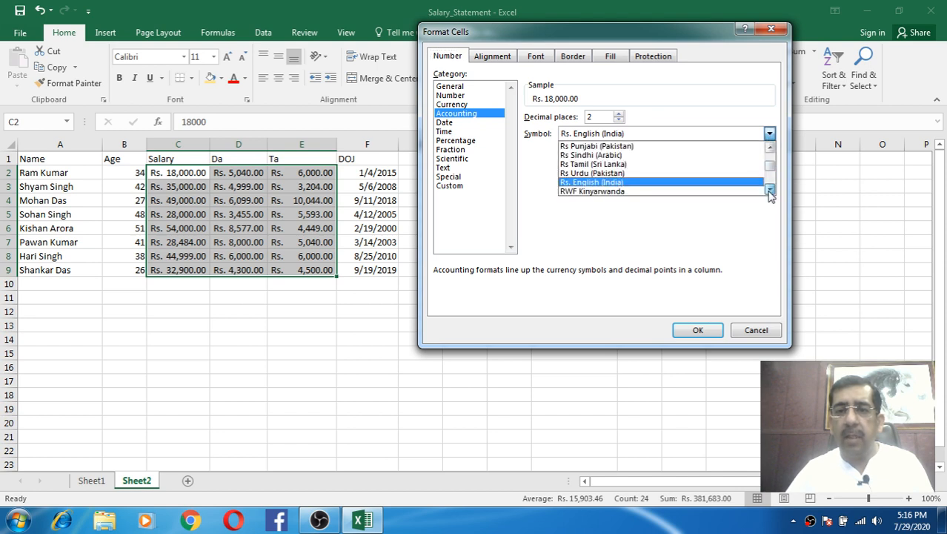
{"action": "left_click_drag", "start_coordinate": [771, 191], "coordinate": [772, 194]}
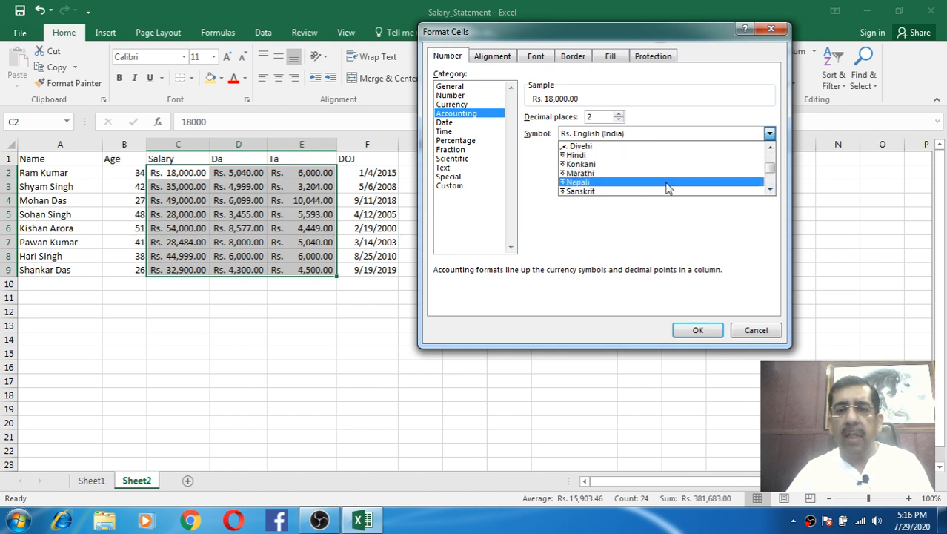
{"action": "left_click", "coordinate": [771, 191]}
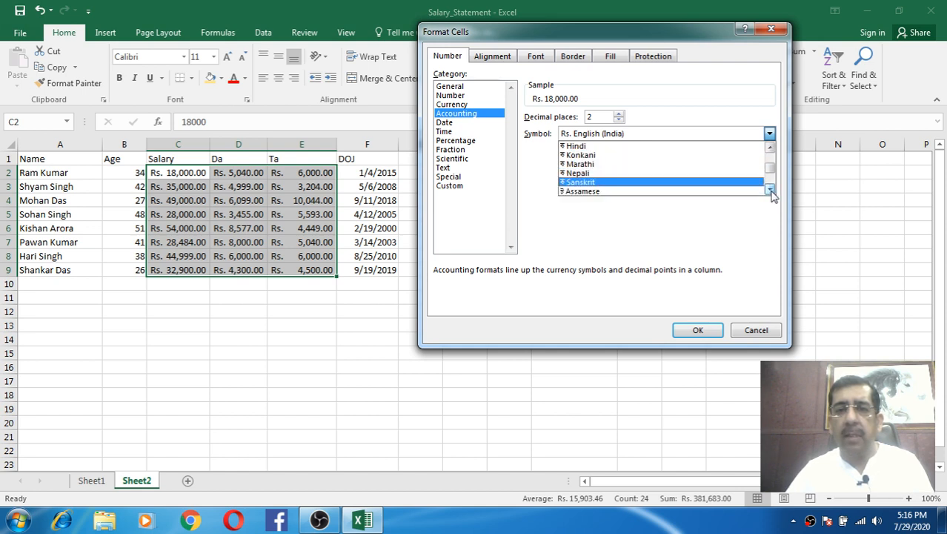
{"action": "left_click", "coordinate": [771, 191]}
{"action": "left_click", "coordinate": [771, 192]}
{"action": "left_click", "coordinate": [771, 191]}
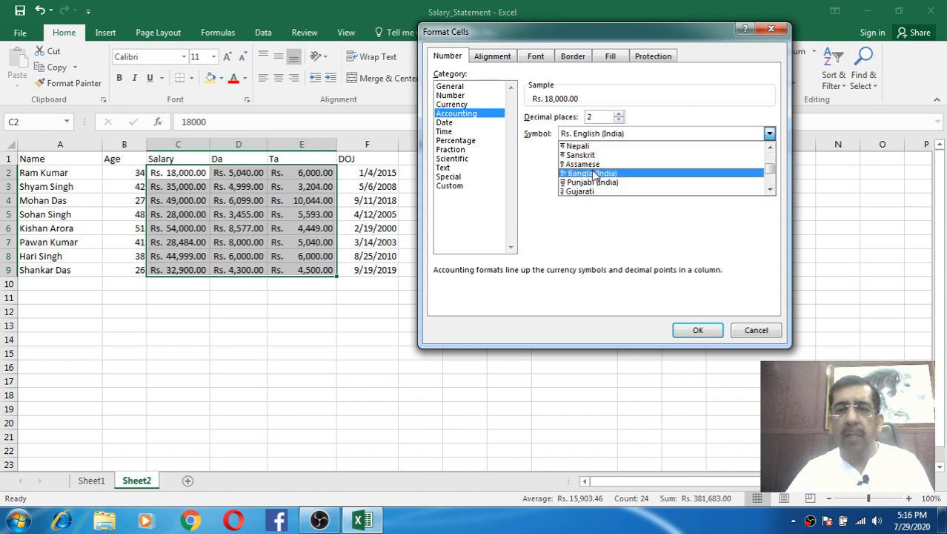
{"action": "left_click", "coordinate": [771, 191]}
{"action": "left_click", "coordinate": [771, 191]}
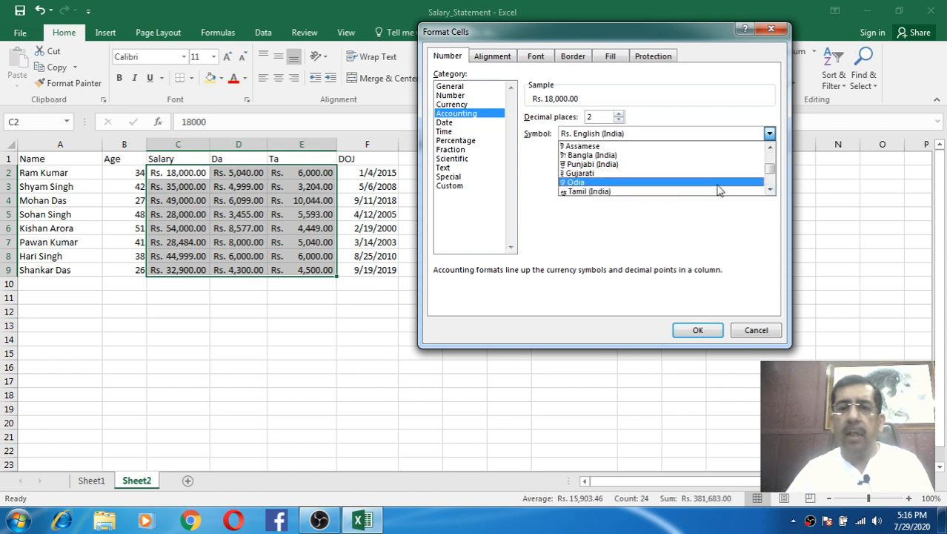
{"action": "left_click", "coordinate": [771, 191]}
{"action": "left_click", "coordinate": [771, 192]}
{"action": "left_click", "coordinate": [771, 191]}
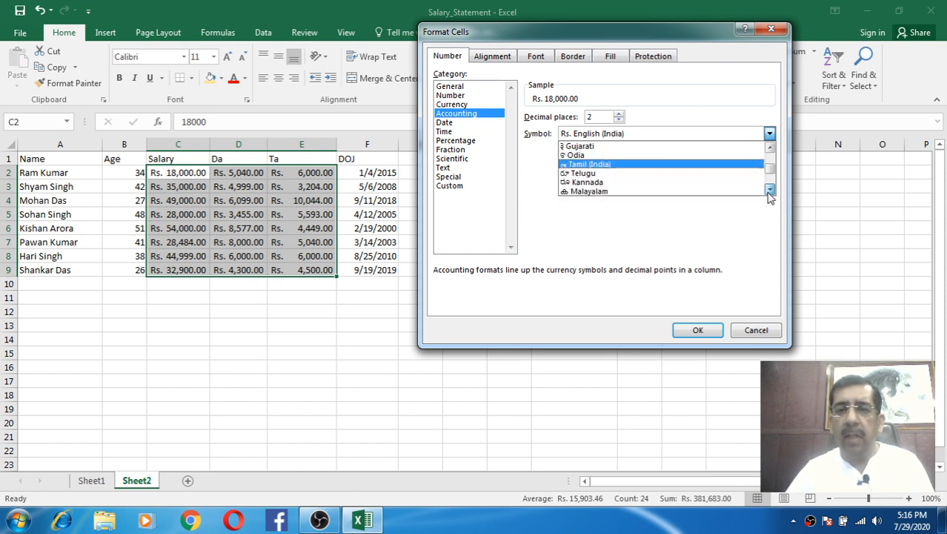
{"action": "left_click", "coordinate": [771, 191]}
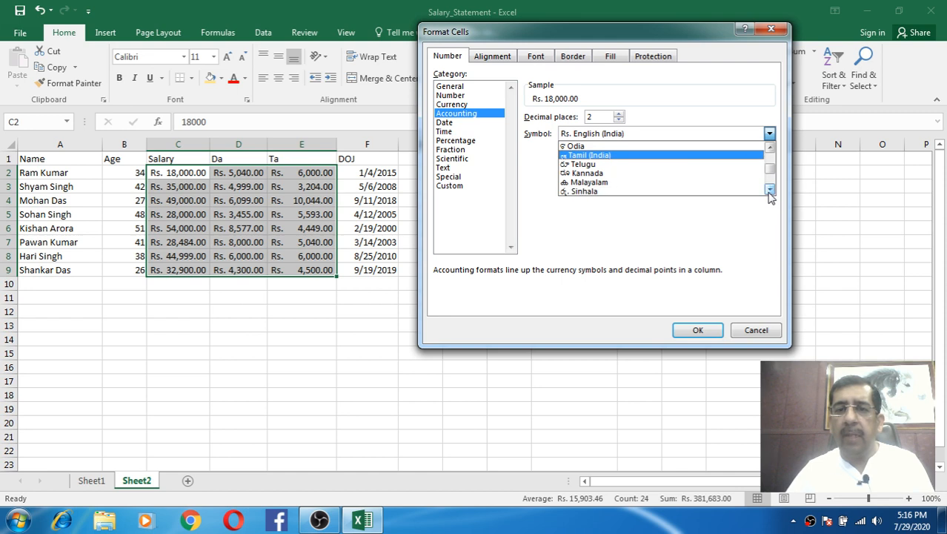
- Choose the ₹ Hindi symbol and apply it to the Salary, Da and Ta amounts
{"action": "left_click", "coordinate": [770, 150]}
{"action": "left_click", "coordinate": [770, 150]}
{"action": "left_click", "coordinate": [770, 150]}
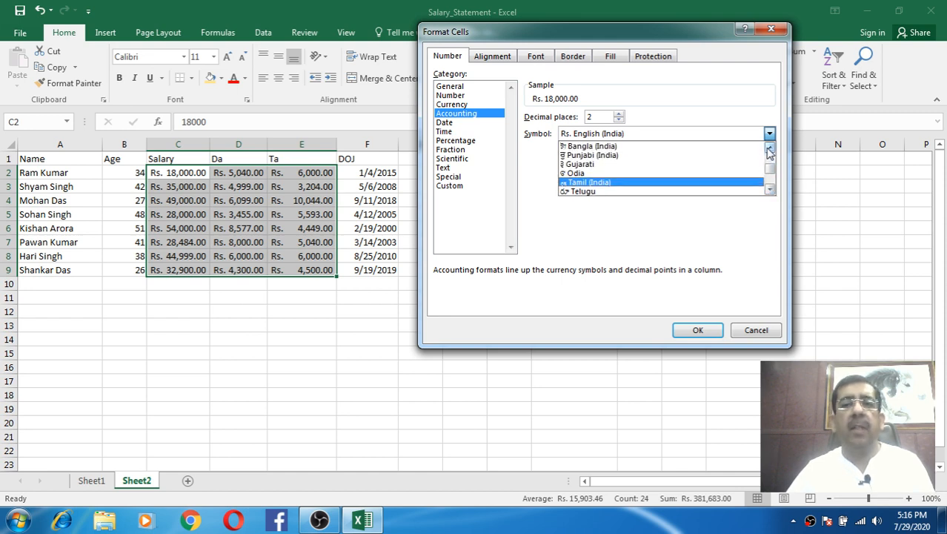
{"action": "left_click", "coordinate": [771, 149]}
{"action": "left_click", "coordinate": [770, 149]}
{"action": "left_click", "coordinate": [770, 149]}
{"action": "left_click", "coordinate": [770, 149]}
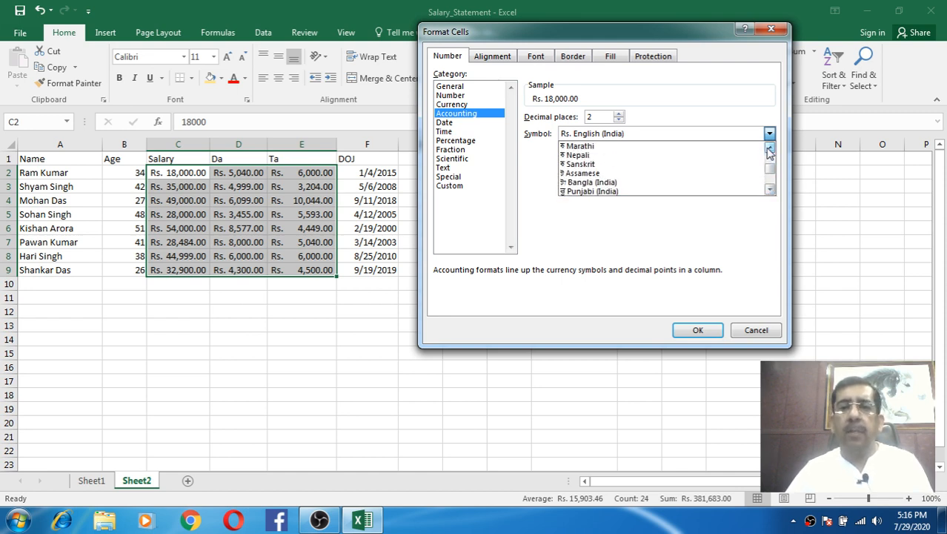
{"action": "left_click", "coordinate": [770, 150]}
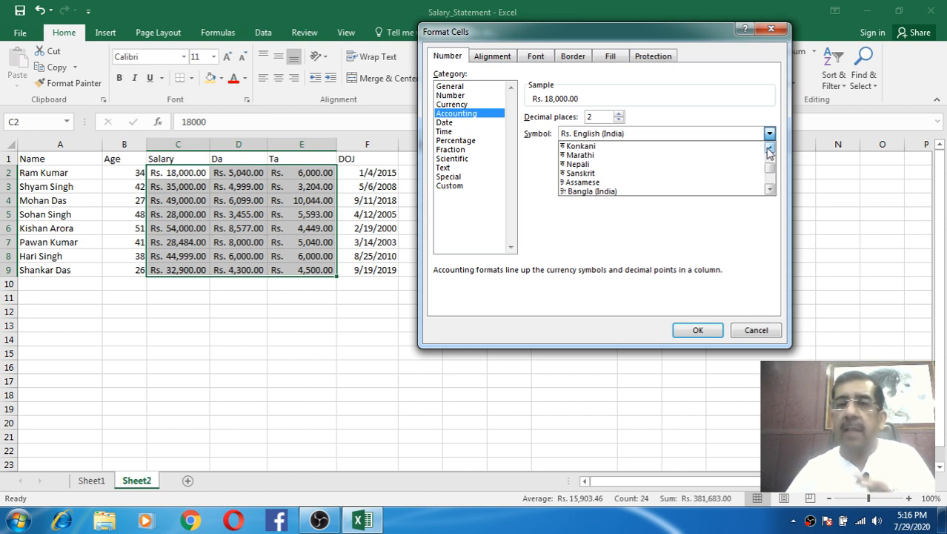
{"action": "left_click", "coordinate": [770, 149]}
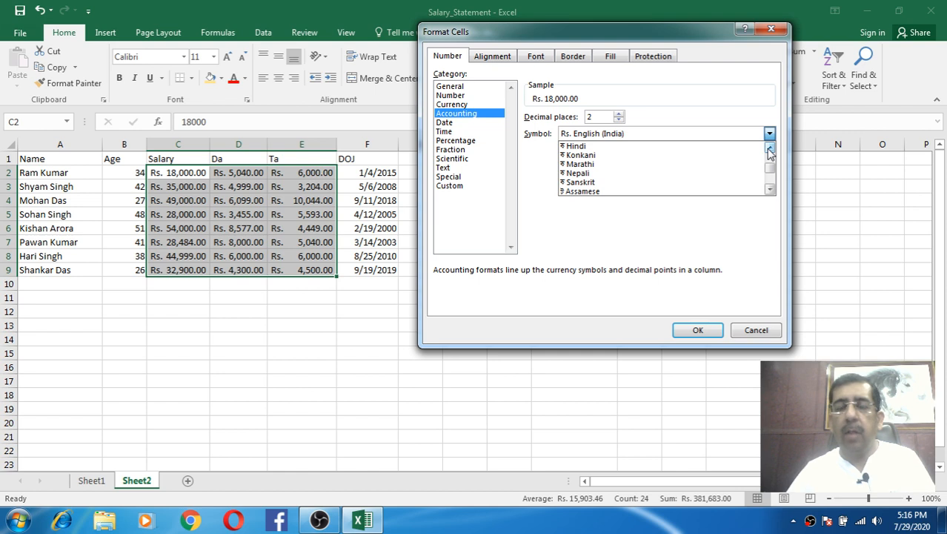
{"action": "left_click", "coordinate": [770, 150]}
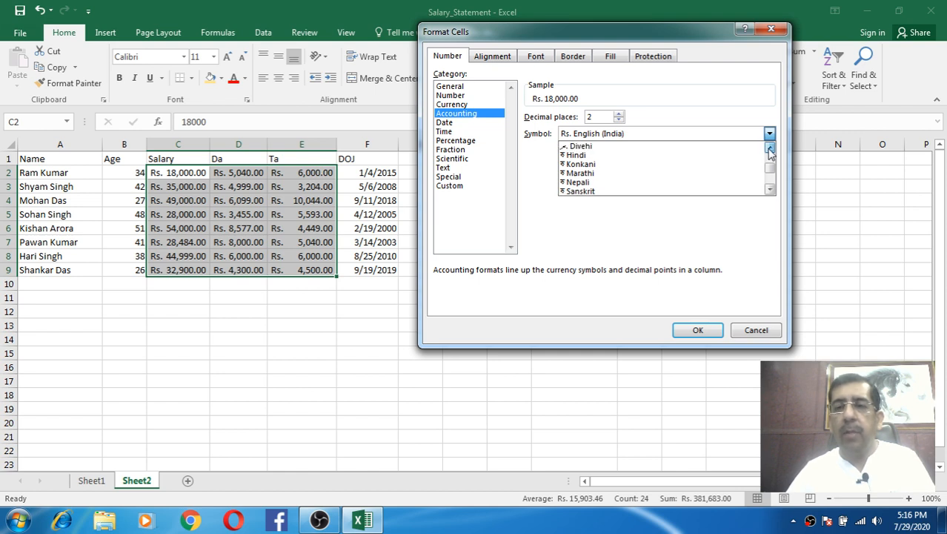
{"action": "left_click", "coordinate": [582, 157]}
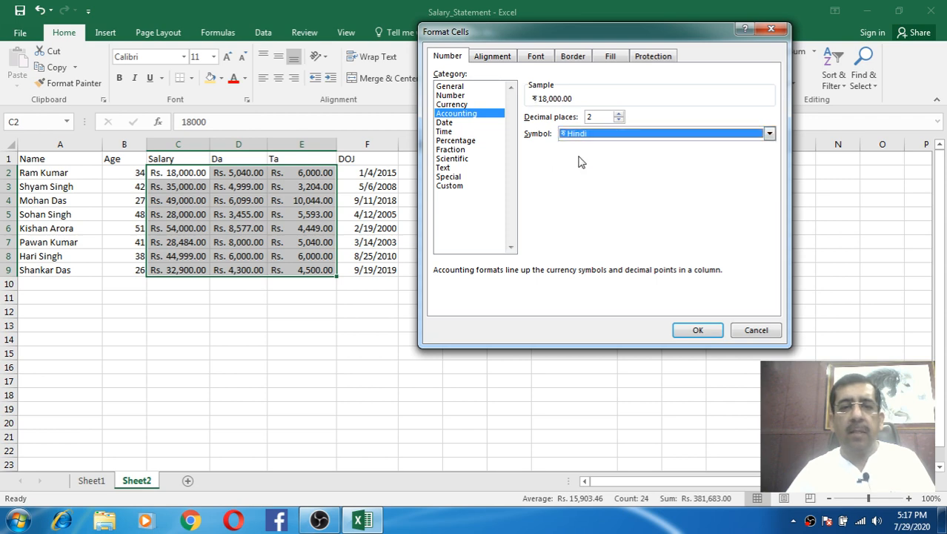
{"action": "left_click", "coordinate": [699, 330]}
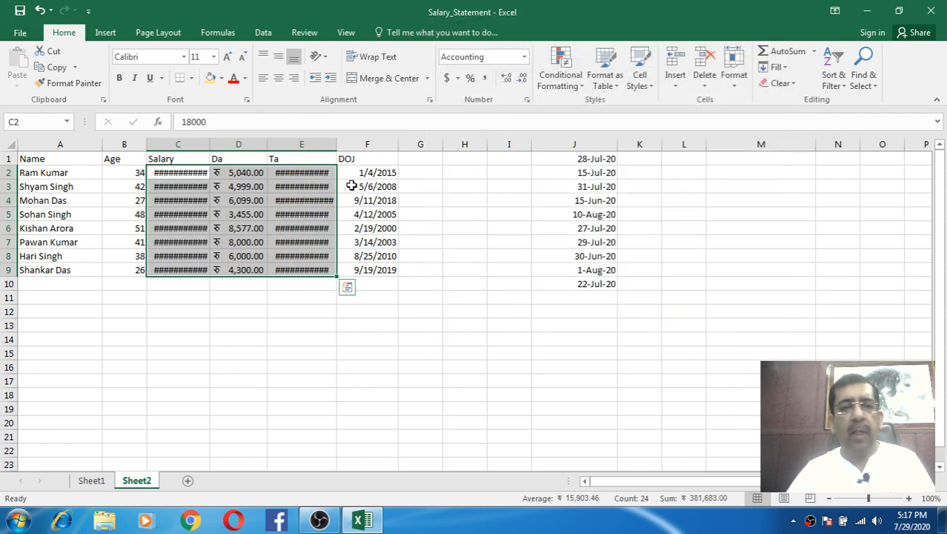
- Widen the Salary (C) and Ta (E) columns by dragging their header borders
{"action": "left_click_drag", "start_coordinate": [210, 144], "coordinate": [253, 140]}
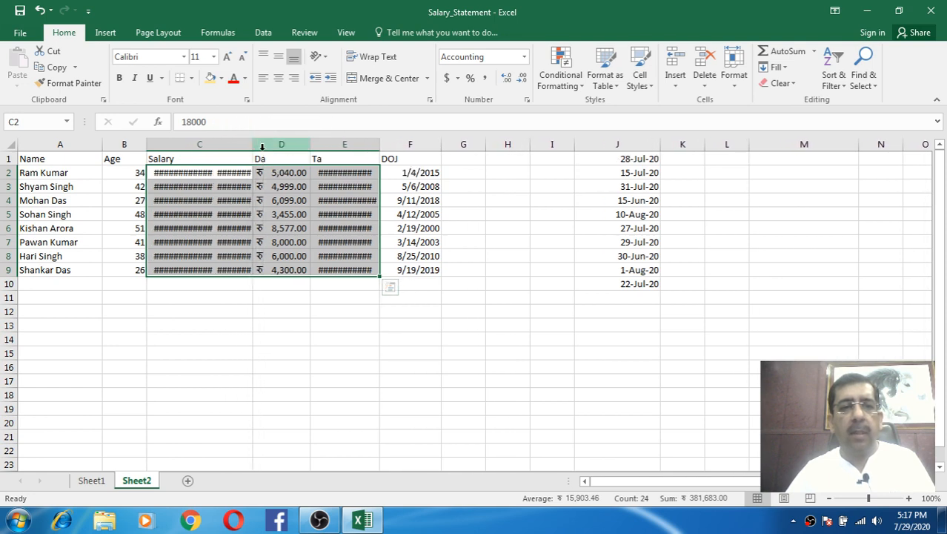
{"action": "left_click", "coordinate": [347, 174]}
{"action": "left_click_drag", "start_coordinate": [381, 145], "coordinate": [448, 148]}
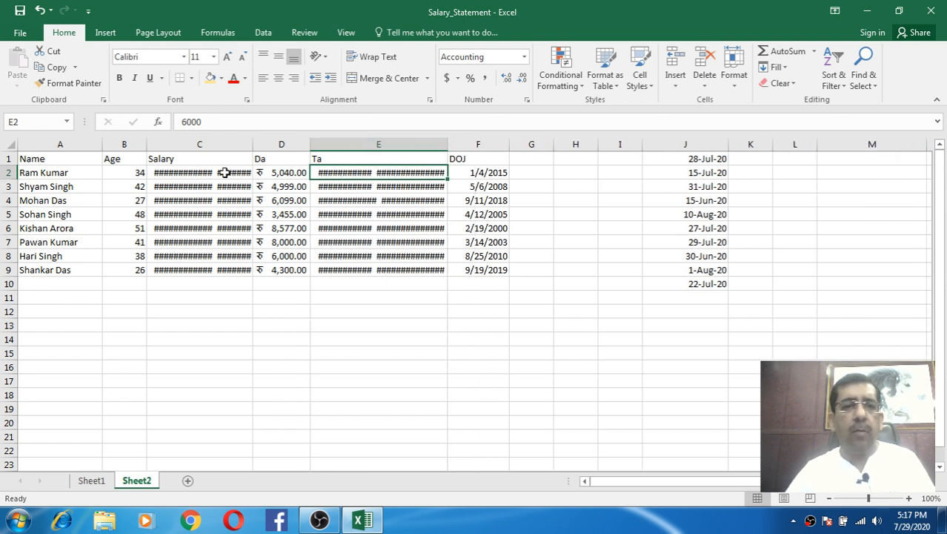
- Try more and fewer decimals on Salary values C2:C9, ending at two, then select C2:E9
{"action": "left_click_drag", "start_coordinate": [224, 173], "coordinate": [216, 269]}
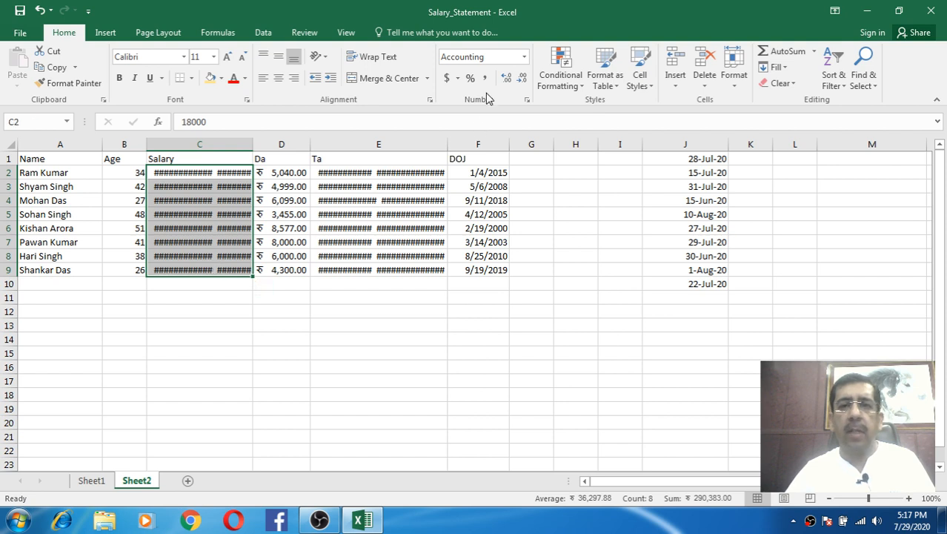
{"action": "left_click", "coordinate": [506, 78]}
{"action": "left_click", "coordinate": [506, 78]}
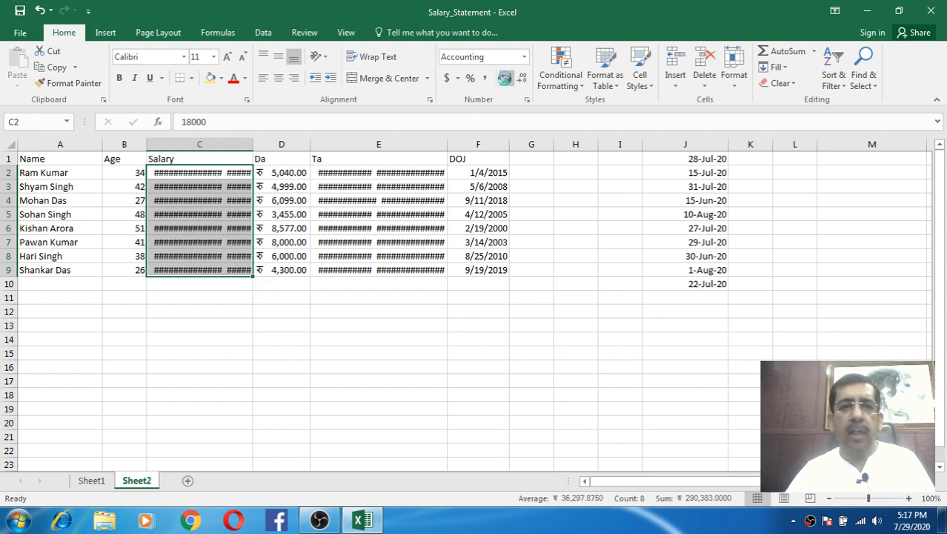
{"action": "left_click", "coordinate": [521, 79]}
{"action": "left_click", "coordinate": [522, 79]}
{"action": "left_click", "coordinate": [523, 80]}
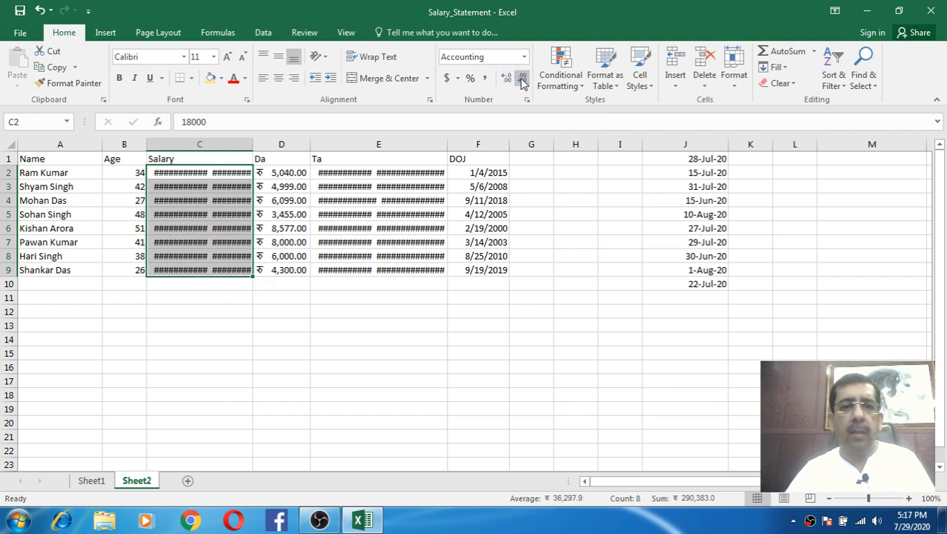
{"action": "left_click", "coordinate": [507, 78]}
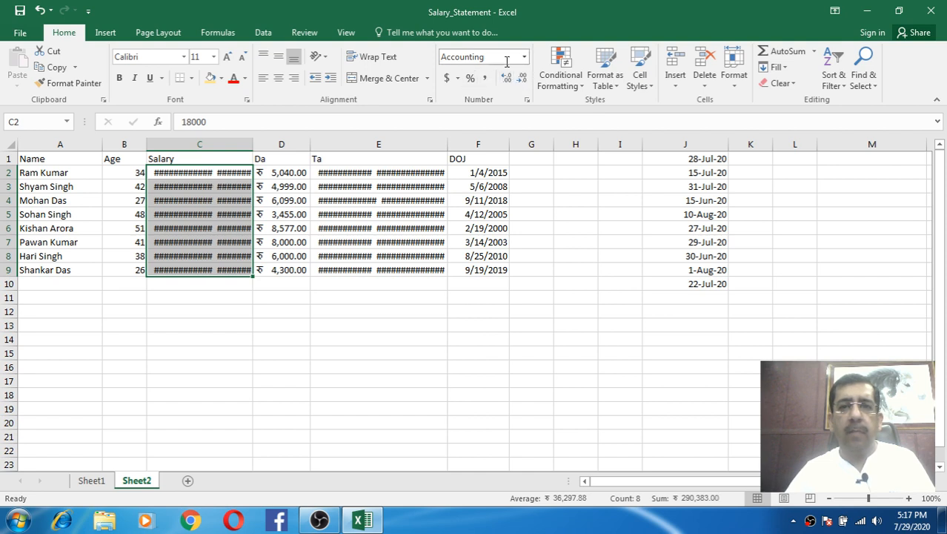
{"action": "left_click_drag", "start_coordinate": [287, 177], "coordinate": [282, 268]}
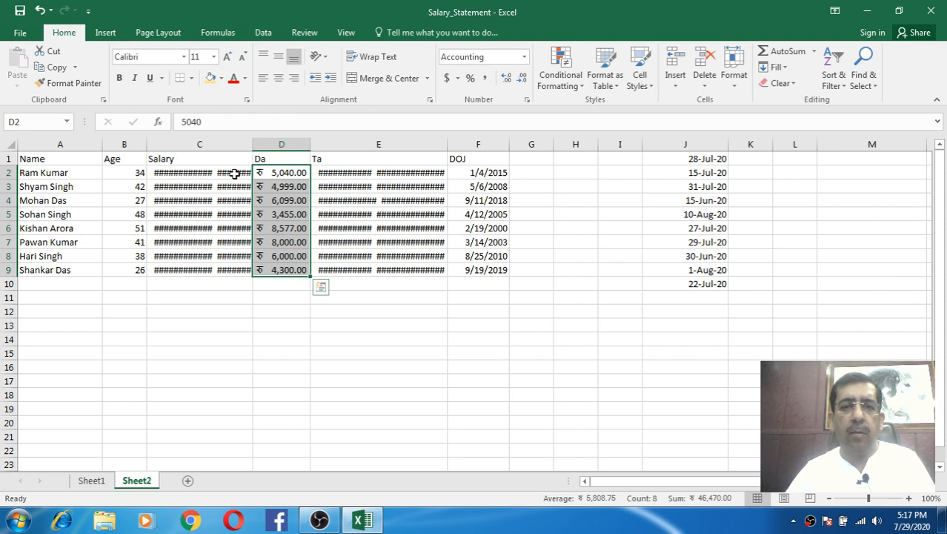
{"action": "left_click", "coordinate": [347, 172]}
{"action": "left_click_drag", "start_coordinate": [226, 170], "coordinate": [377, 271]}
- Apply $ English (United States) Accounting format to C2:E9 and narrow columns C and E to fit
{"action": "left_click", "coordinate": [459, 78]}
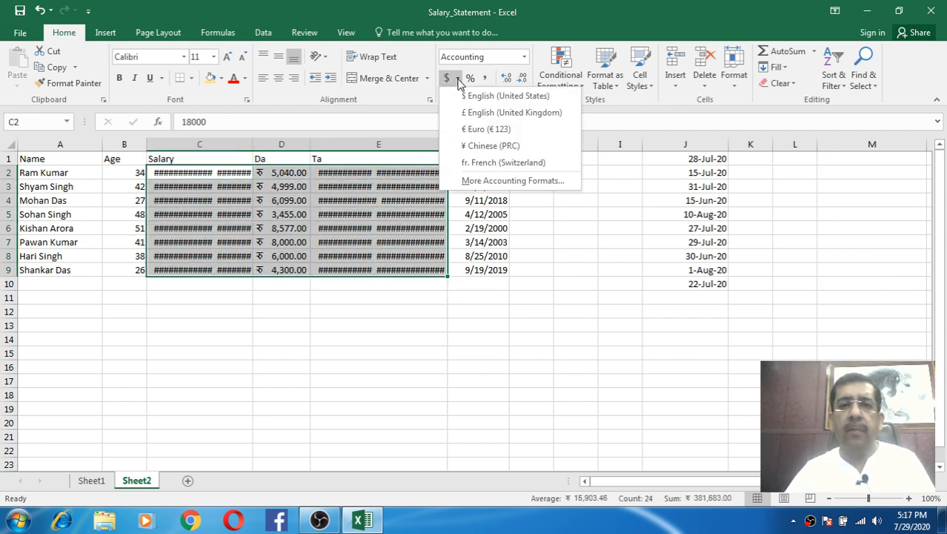
{"action": "left_click", "coordinate": [472, 96]}
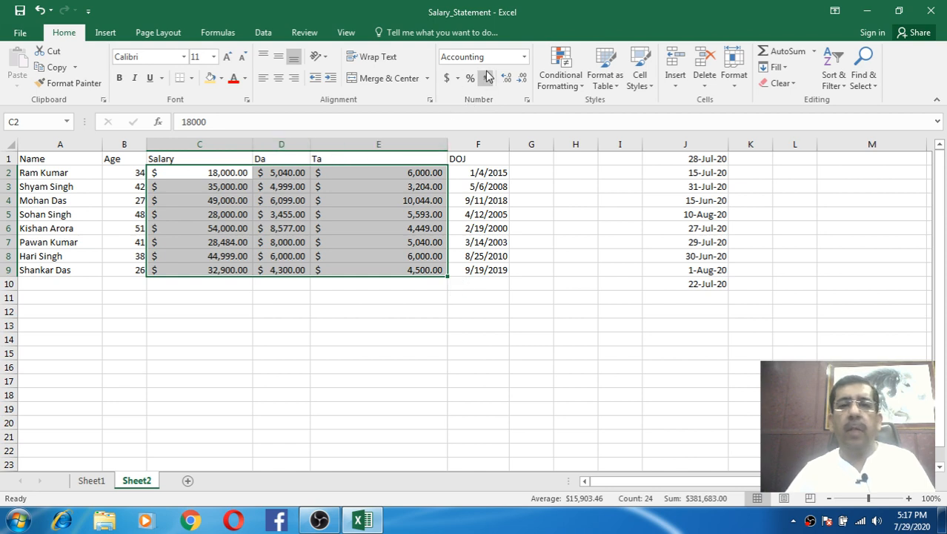
{"action": "left_click_drag", "start_coordinate": [253, 144], "coordinate": [211, 145]}
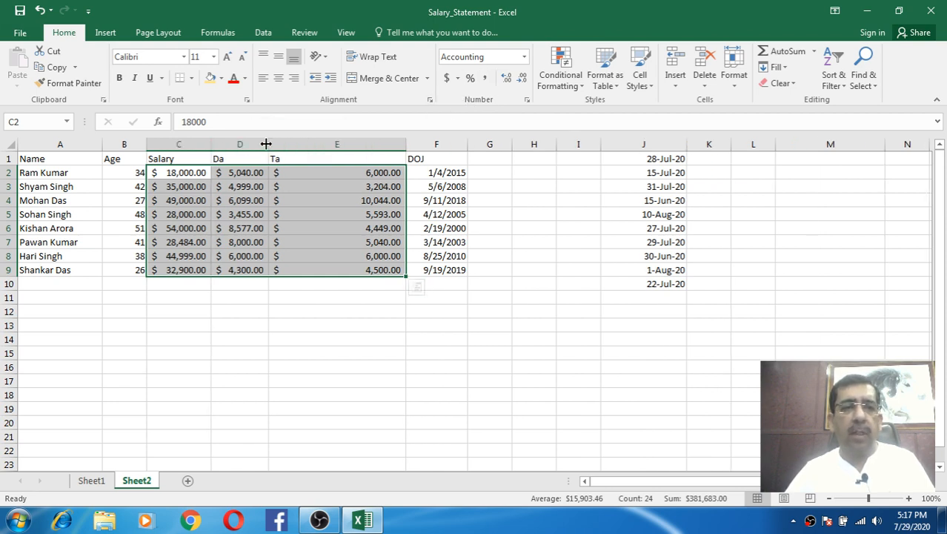
{"action": "left_click_drag", "start_coordinate": [406, 146], "coordinate": [349, 148]}
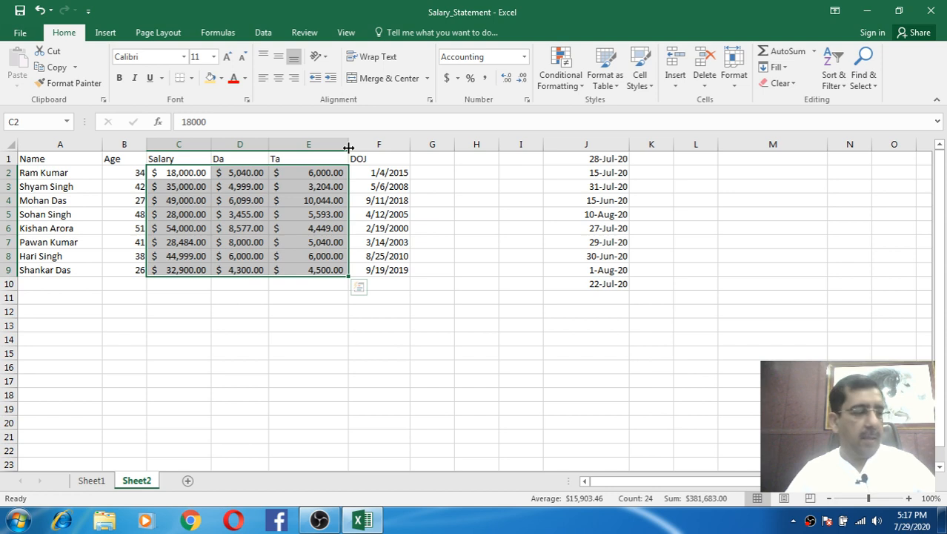
{"action": "left_click", "coordinate": [253, 174]}
{"action": "mouse_move", "coordinate": [347, 144]}
{"action": "left_mouse_down"}
{"action": "mouse_move", "coordinate": [316, 148]}
{"action": "mouse_move", "coordinate": [333, 146]}
{"action": "left_mouse_up"}
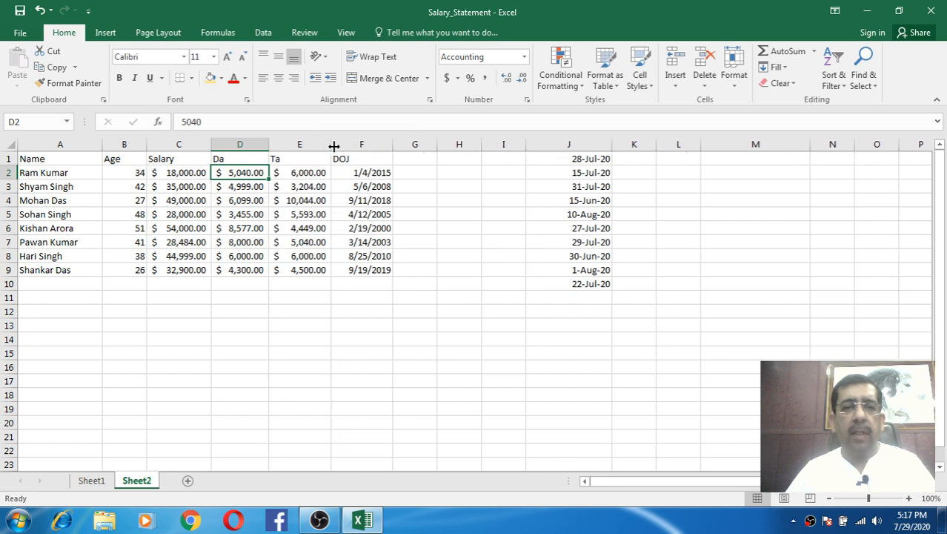
- Switch the DOJ cells F2:F9 to General format to reveal their underlying serial numbers
{"action": "left_click", "coordinate": [524, 57]}
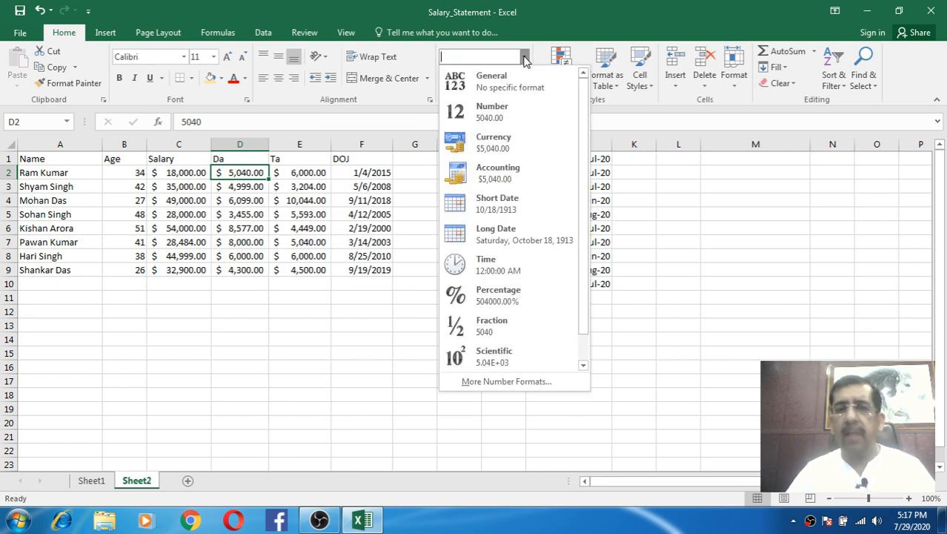
{"action": "left_click", "coordinate": [524, 57]}
{"action": "left_click", "coordinate": [524, 57]}
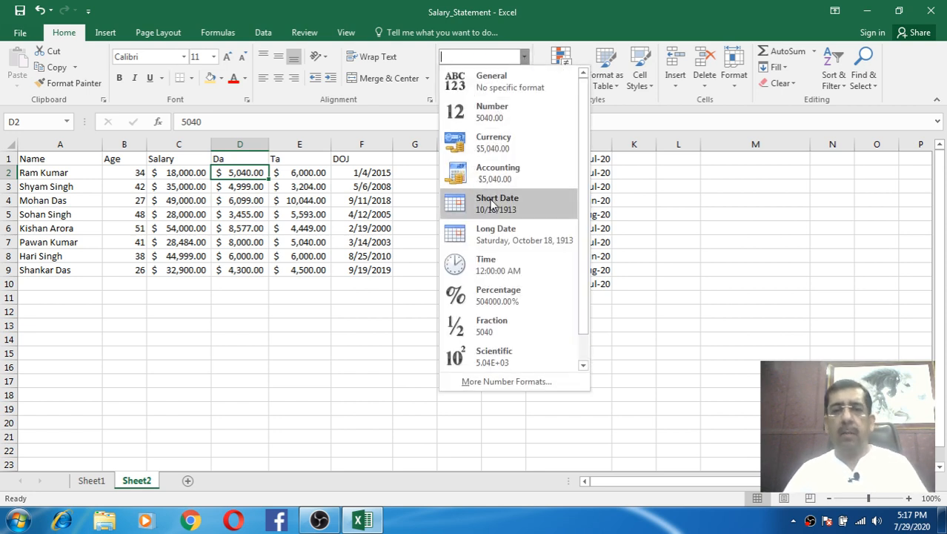
{"action": "left_click", "coordinate": [362, 203]}
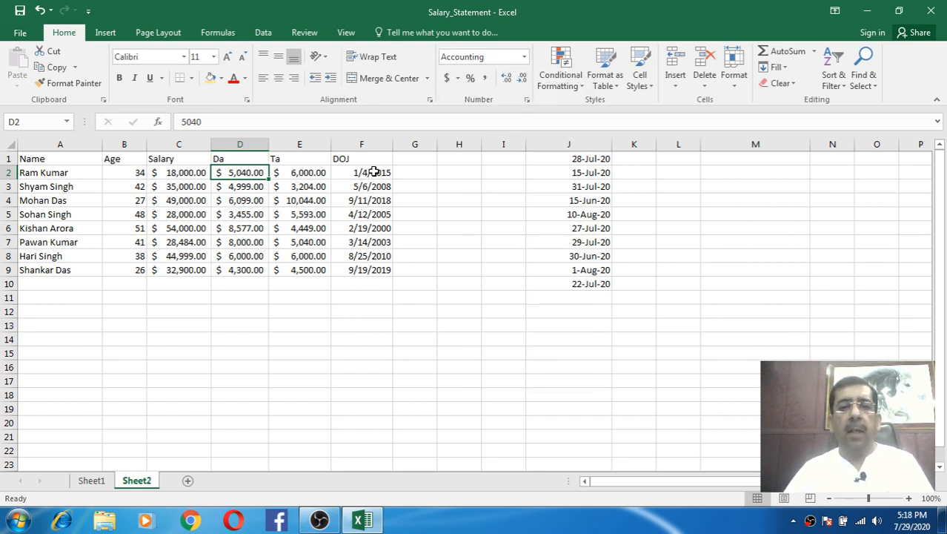
{"action": "left_click_drag", "start_coordinate": [374, 172], "coordinate": [376, 268]}
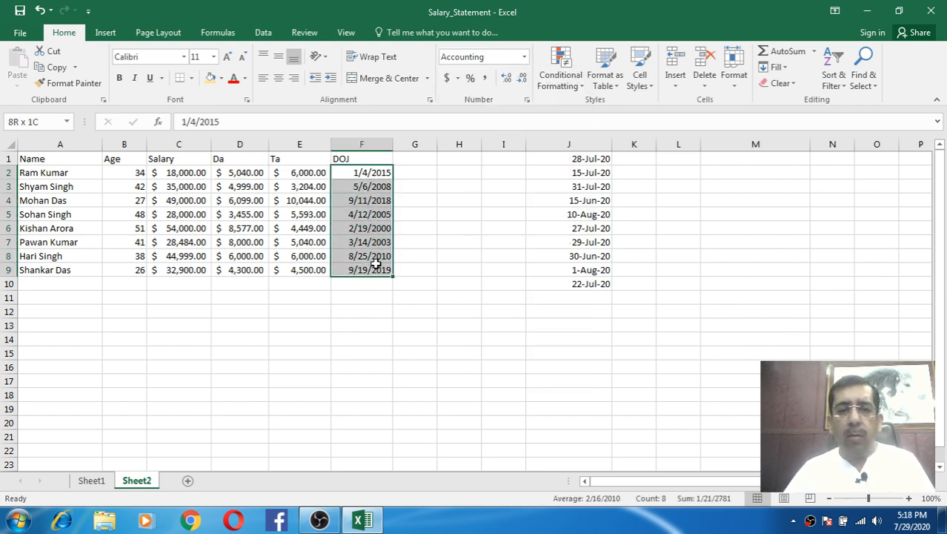
{"action": "left_click", "coordinate": [524, 57]}
{"action": "left_click", "coordinate": [510, 74]}
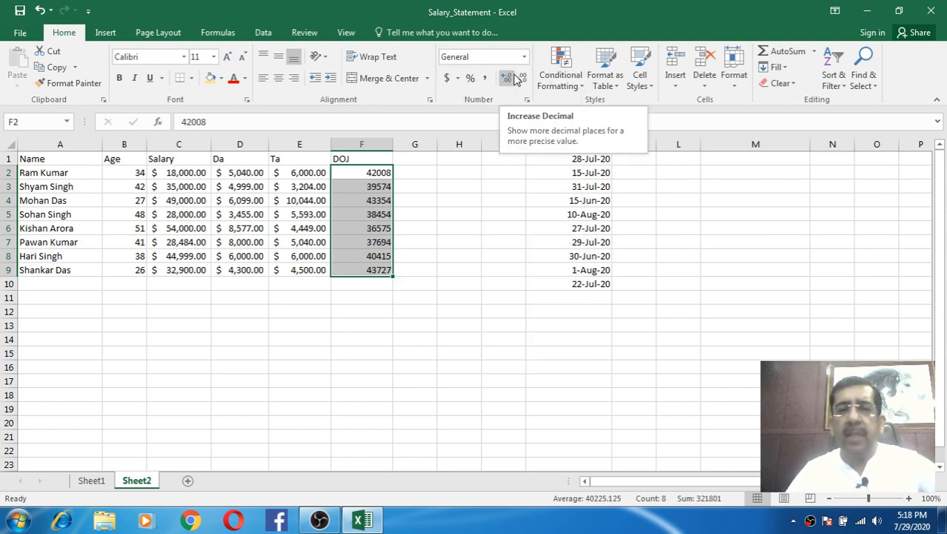
- Check the serials in F2–F4, then apply Short Date to F2:F9 so dates read like 1/4/2015
{"action": "left_click", "coordinate": [374, 172]}
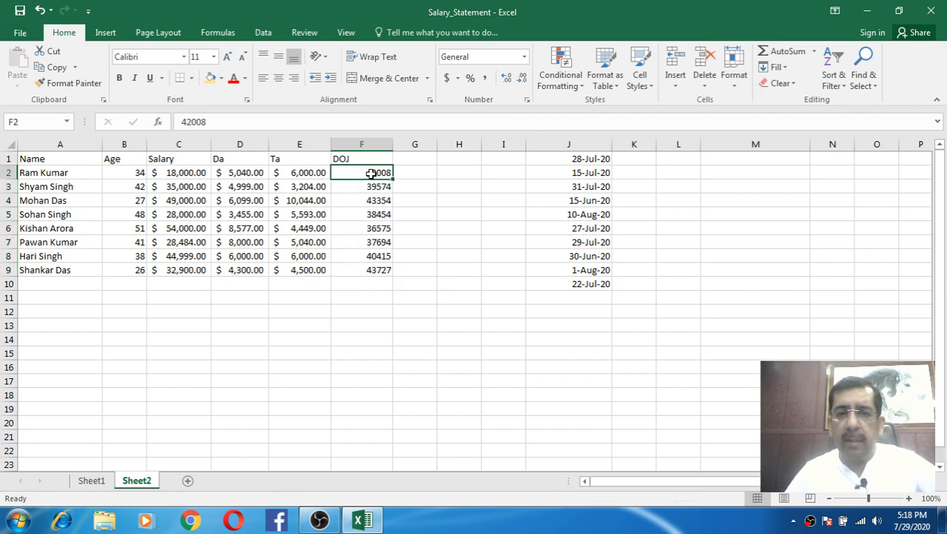
{"action": "left_click", "coordinate": [376, 198]}
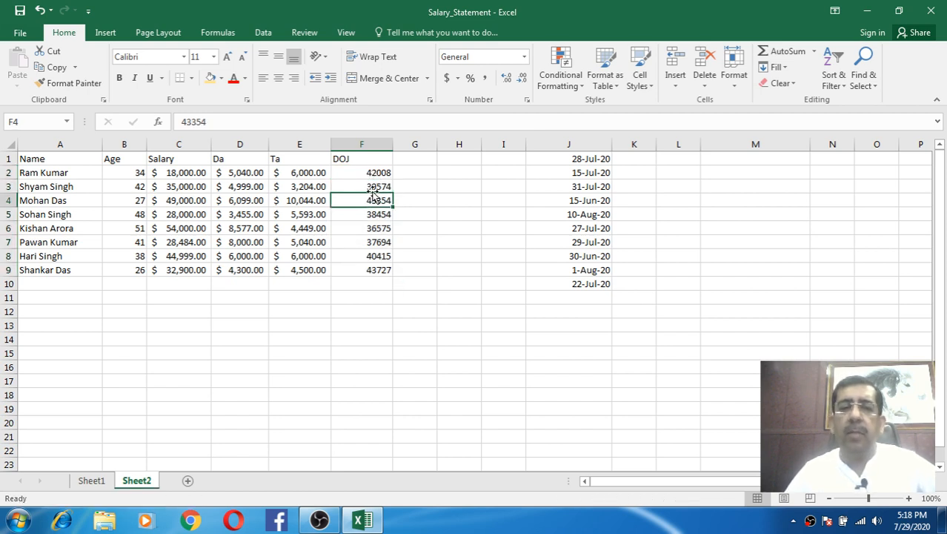
{"action": "left_click", "coordinate": [373, 187]}
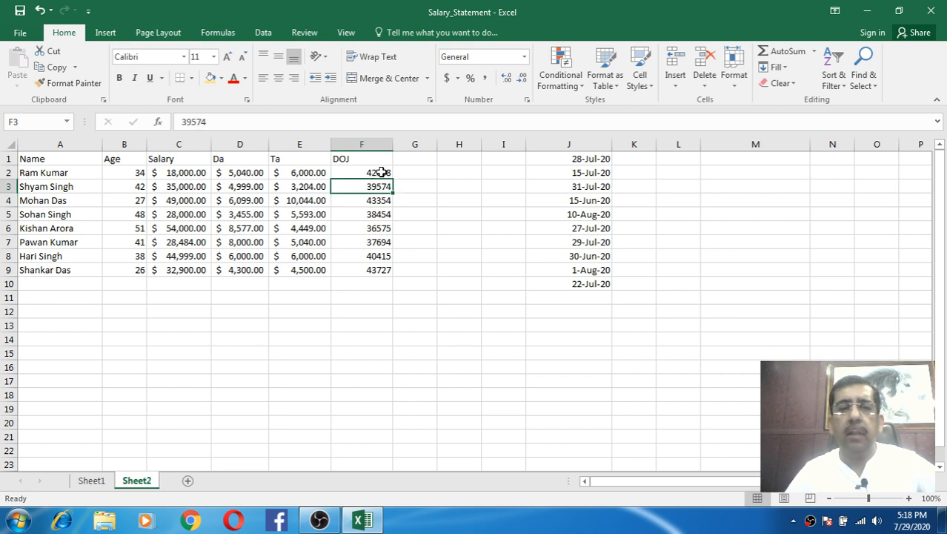
{"action": "left_click", "coordinate": [381, 172]}
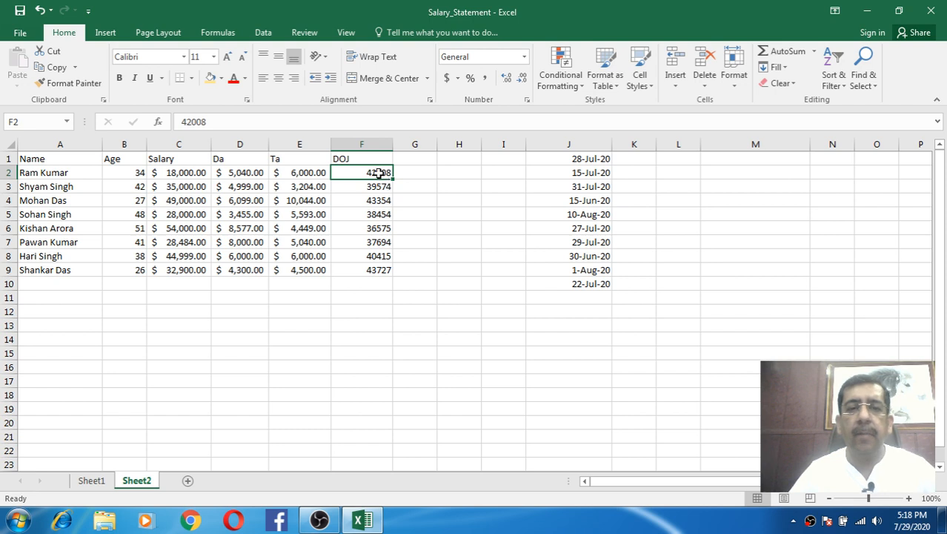
{"action": "left_click_drag", "start_coordinate": [381, 174], "coordinate": [381, 265]}
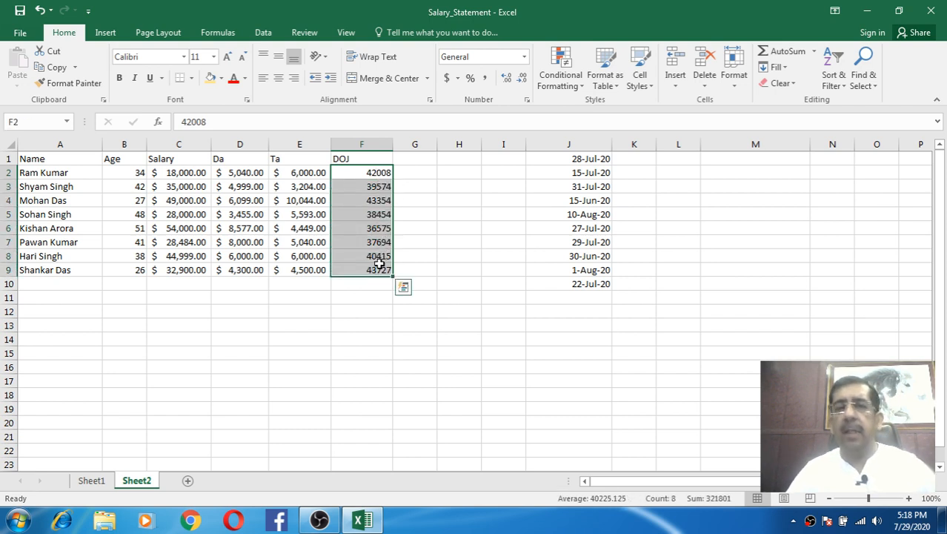
{"action": "left_click", "coordinate": [524, 57]}
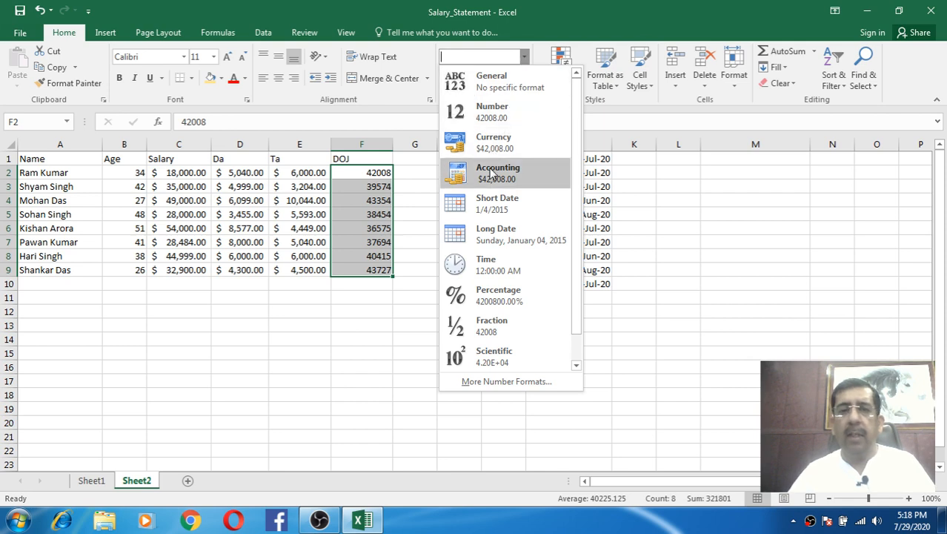
{"action": "left_click", "coordinate": [489, 200]}
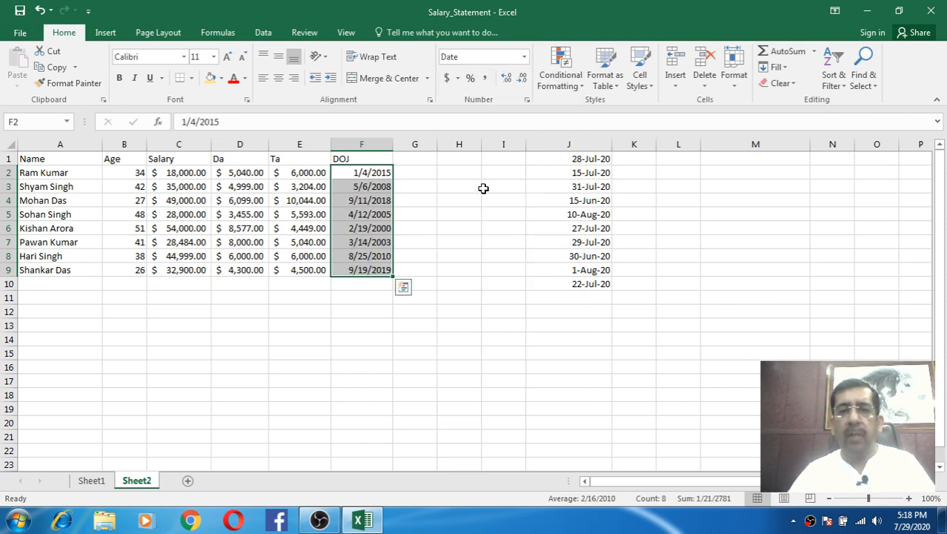
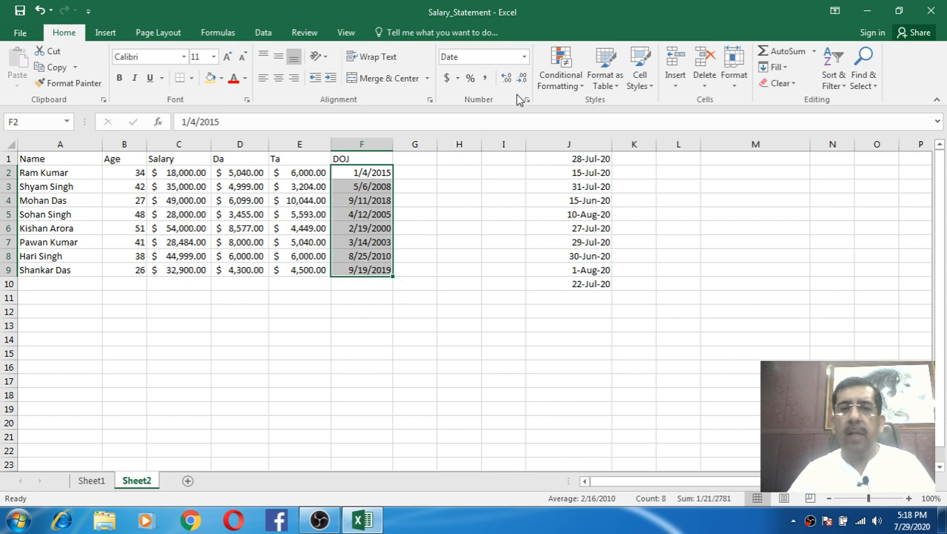
- Apply Short Date, then give the DOJ dates the 14-Mar-2012 style through Format Cells
{"action": "left_click", "coordinate": [526, 58]}
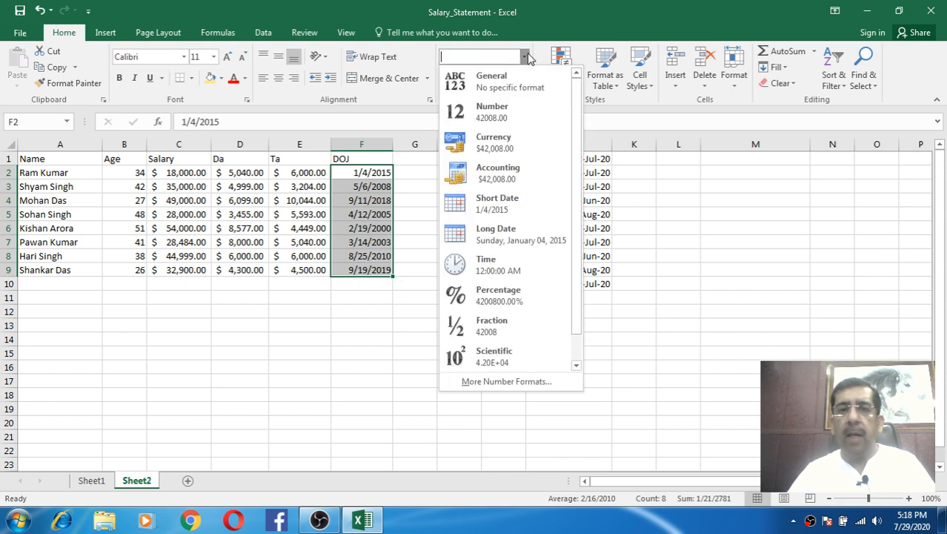
{"action": "left_click", "coordinate": [510, 211]}
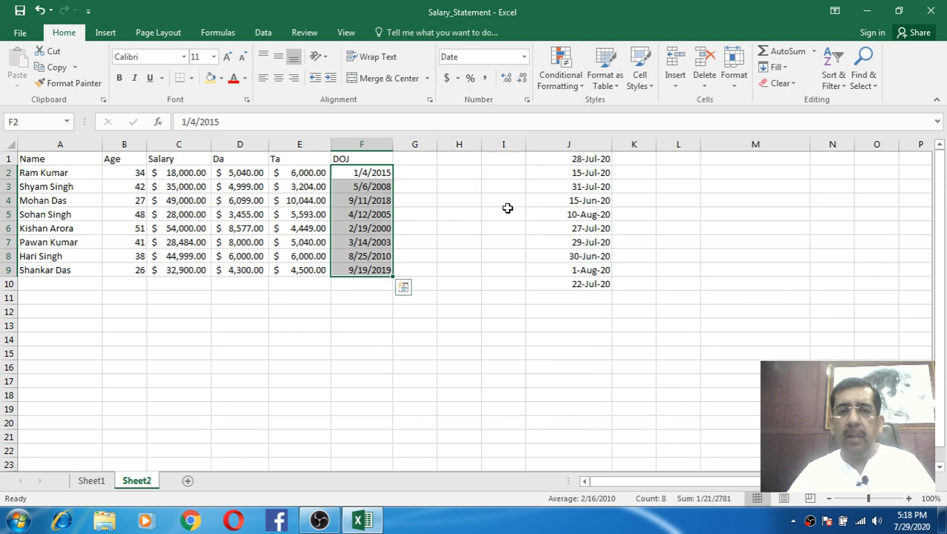
{"action": "left_click", "coordinate": [526, 101]}
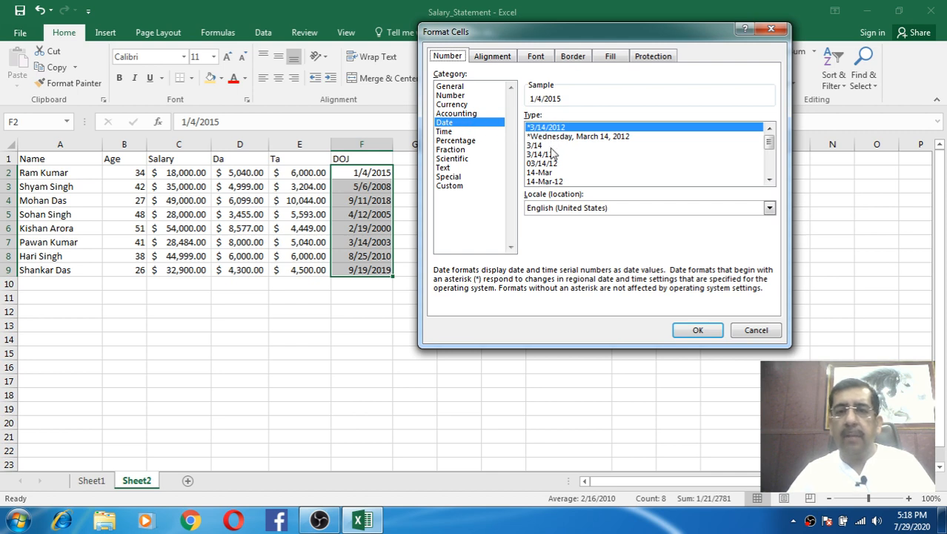
{"action": "left_click", "coordinate": [770, 180]}
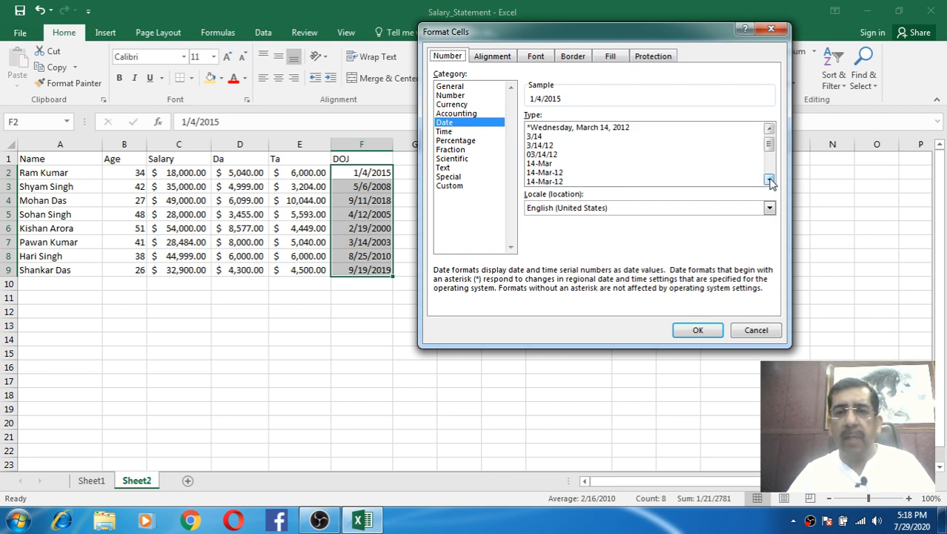
{"action": "left_click", "coordinate": [769, 180]}
{"action": "left_click", "coordinate": [769, 180]}
{"action": "left_click", "coordinate": [769, 180]}
{"action": "left_click", "coordinate": [770, 180]}
{"action": "left_click", "coordinate": [770, 180]}
{"action": "left_click", "coordinate": [769, 180]}
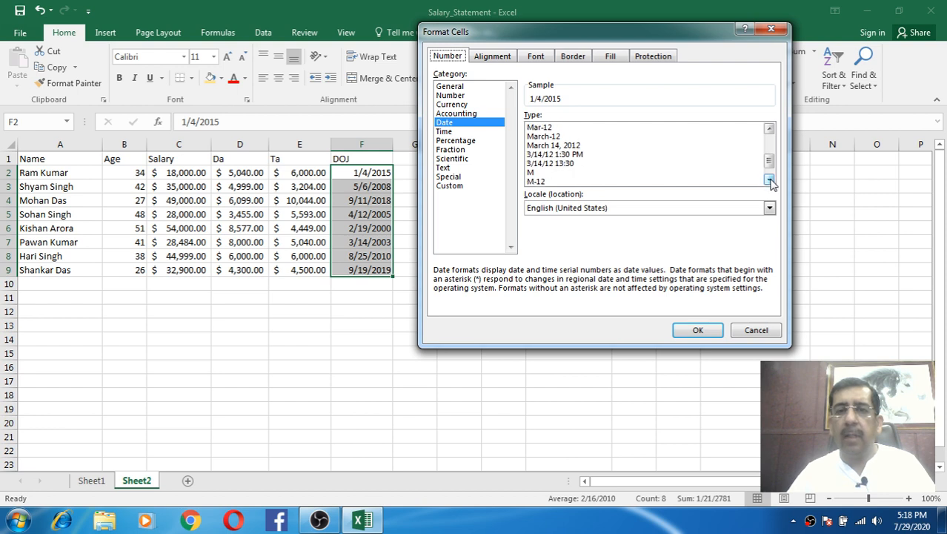
{"action": "left_click", "coordinate": [769, 180]}
{"action": "left_click", "coordinate": [770, 181]}
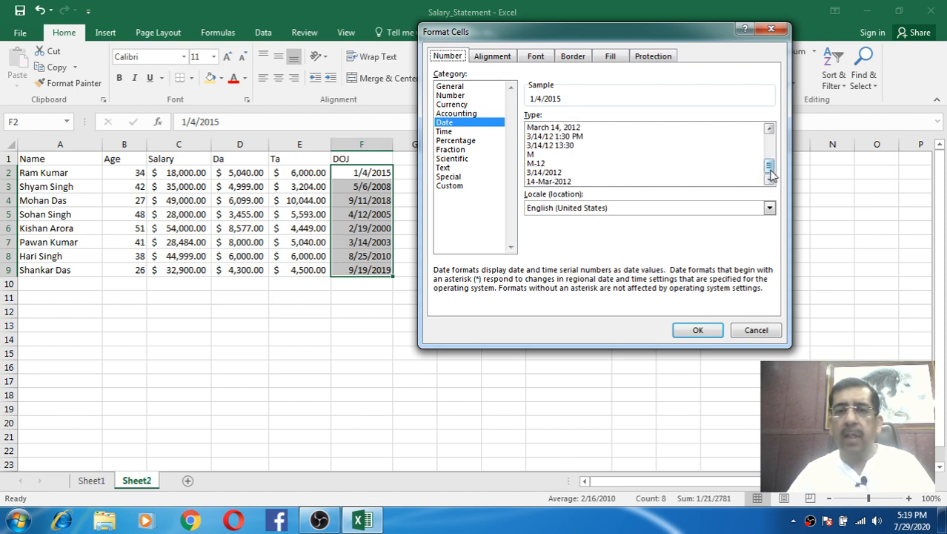
{"action": "left_click", "coordinate": [597, 182]}
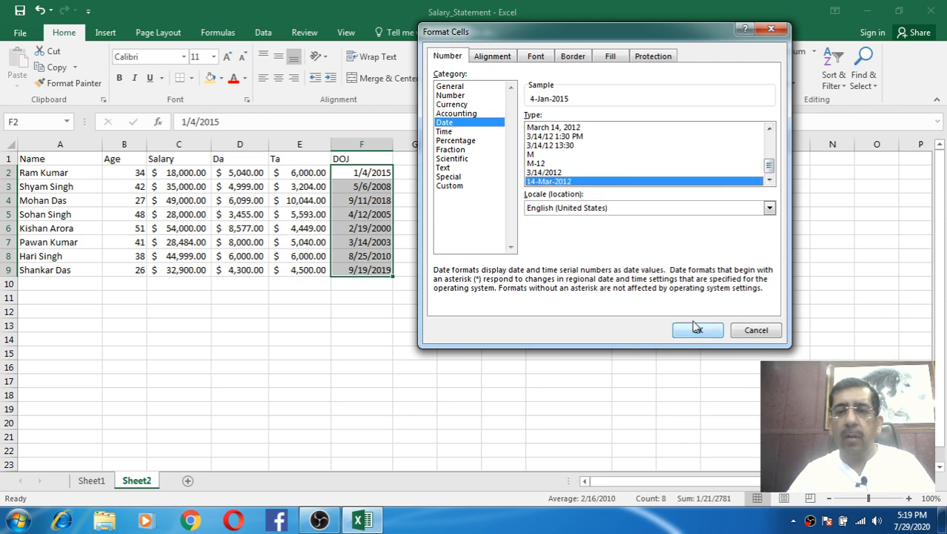
{"action": "left_click", "coordinate": [697, 329]}
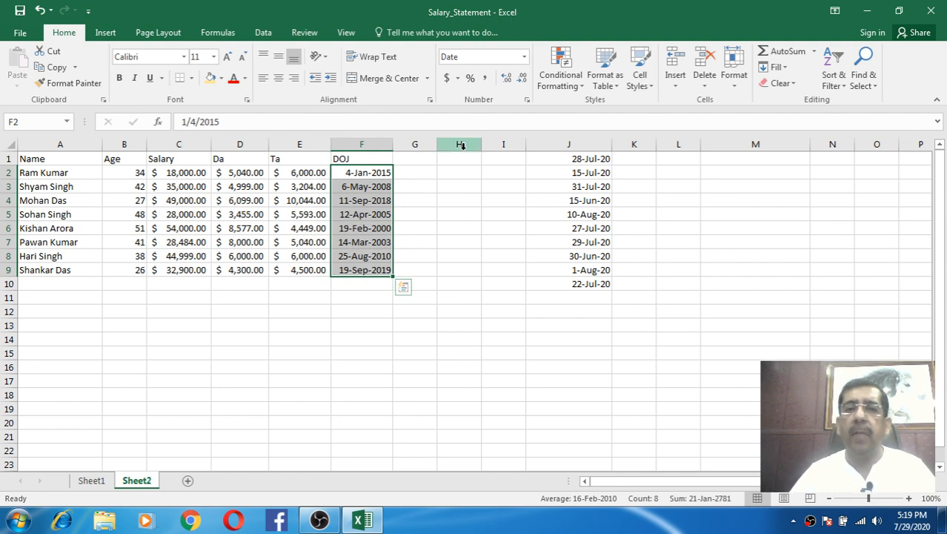
- Apply Long Date to the DOJ dates and widen column F to fit
{"action": "left_click", "coordinate": [524, 57]}
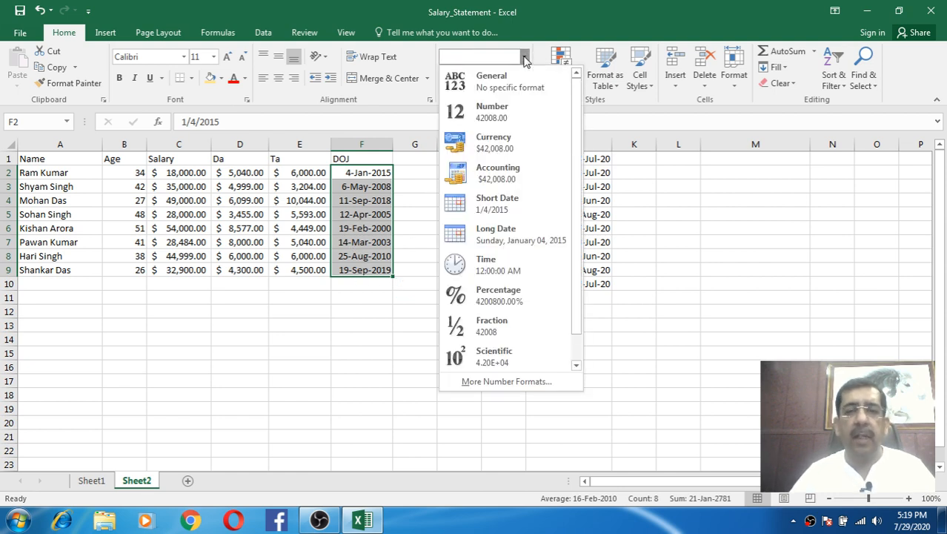
{"action": "left_click", "coordinate": [497, 235]}
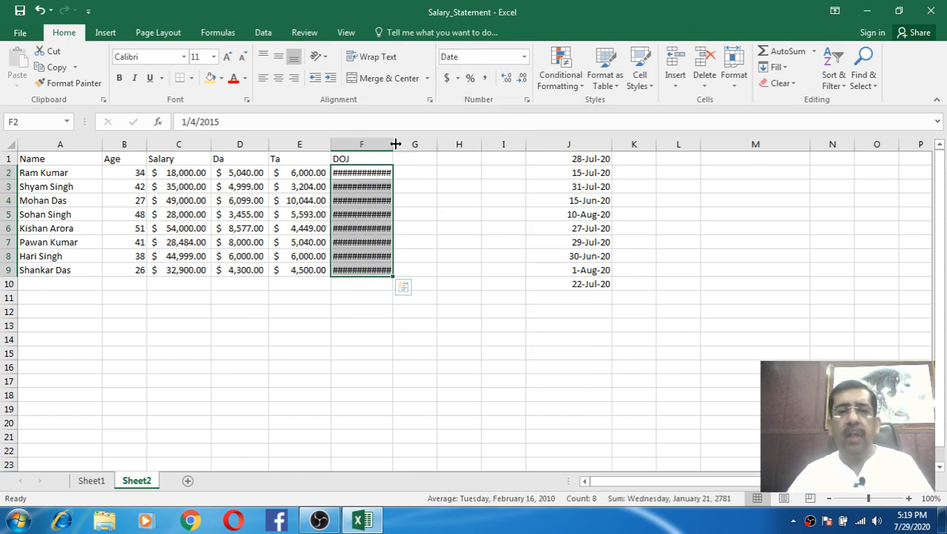
{"action": "left_click_drag", "start_coordinate": [393, 143], "coordinate": [469, 143]}
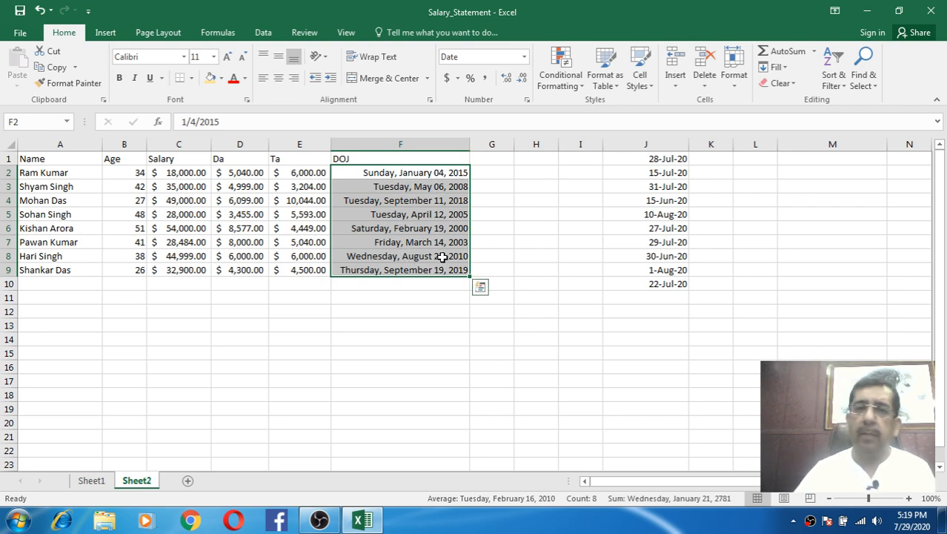
- Return DOJ to Short Date, narrow column F, and select the Salary, Da and Ta figures
{"action": "left_click", "coordinate": [524, 58]}
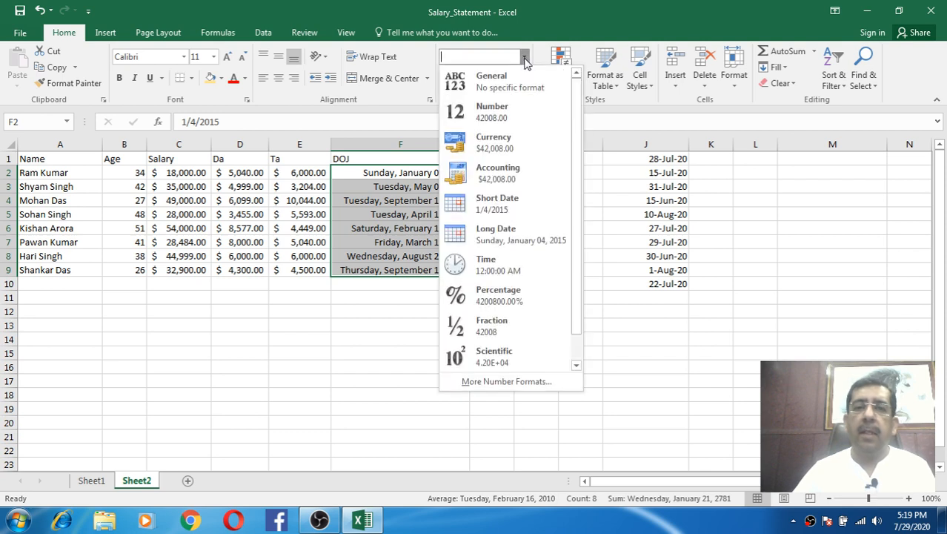
{"action": "left_click", "coordinate": [489, 202]}
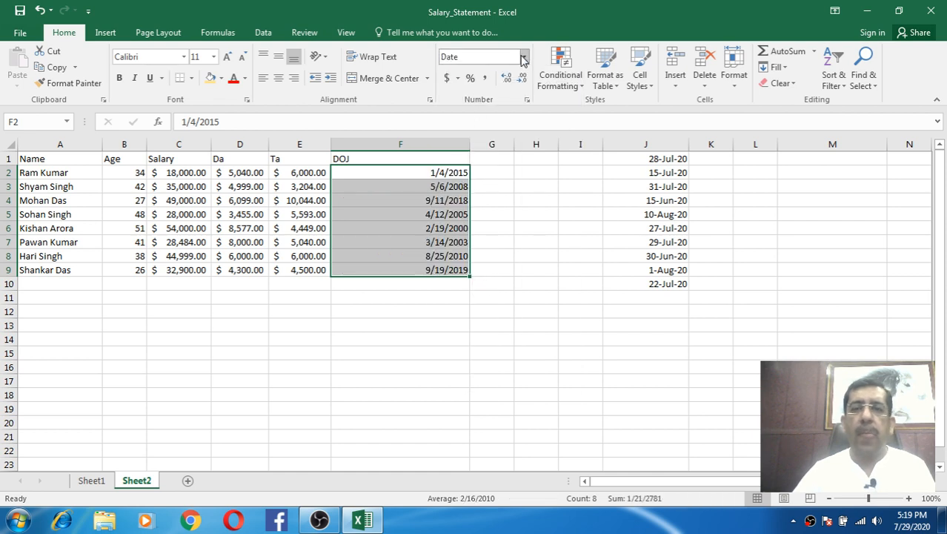
{"action": "left_click_drag", "start_coordinate": [473, 141], "coordinate": [405, 145]}
{"action": "left_click", "coordinate": [416, 145]}
{"action": "left_click", "coordinate": [384, 172]}
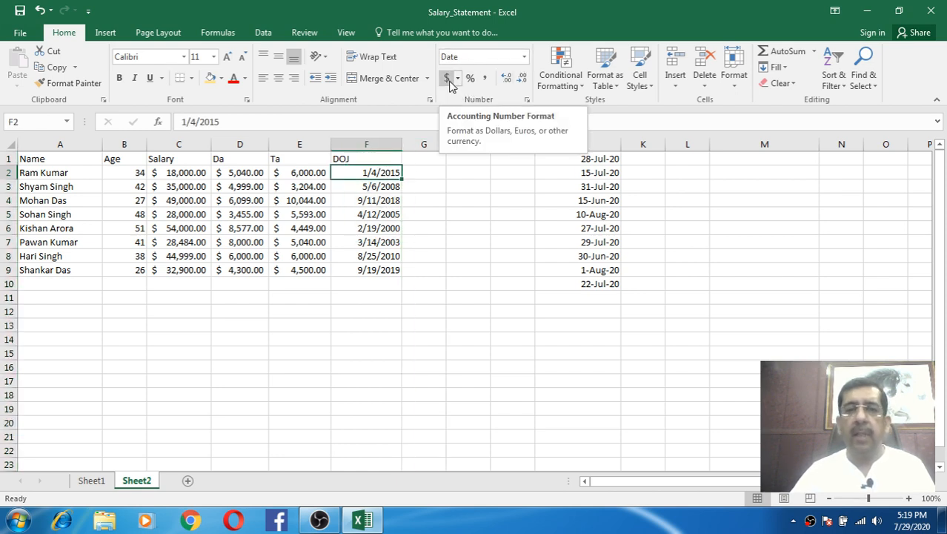
{"action": "left_click", "coordinate": [471, 242]}
{"action": "left_click_drag", "start_coordinate": [195, 175], "coordinate": [311, 272]}
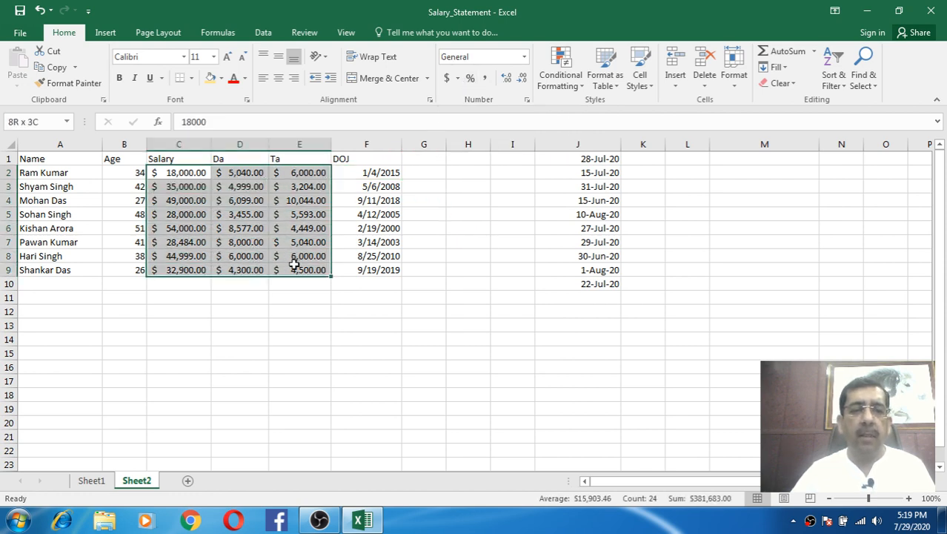
- Switch the C2:E9 figures to General, then to Percent style
{"action": "left_click", "coordinate": [524, 56]}
{"action": "left_click", "coordinate": [510, 75]}
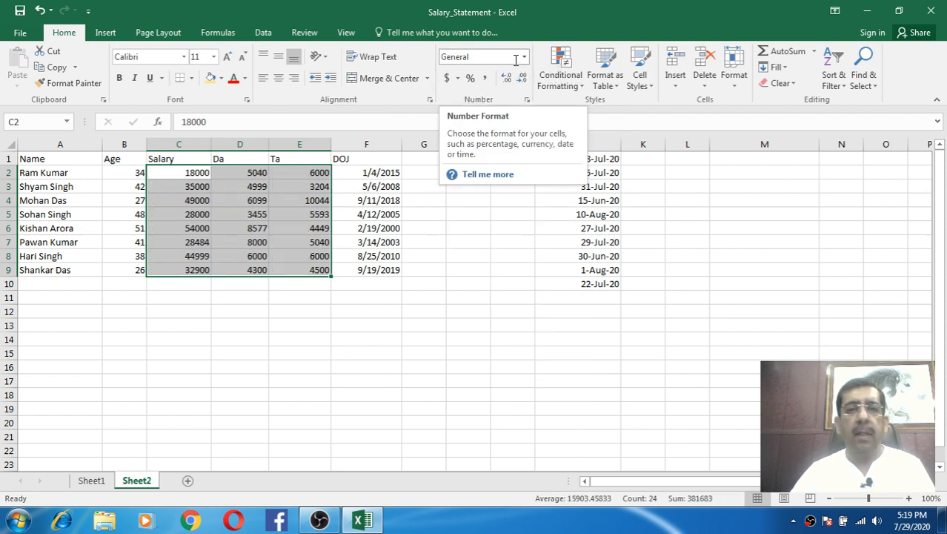
{"action": "left_click", "coordinate": [471, 79]}
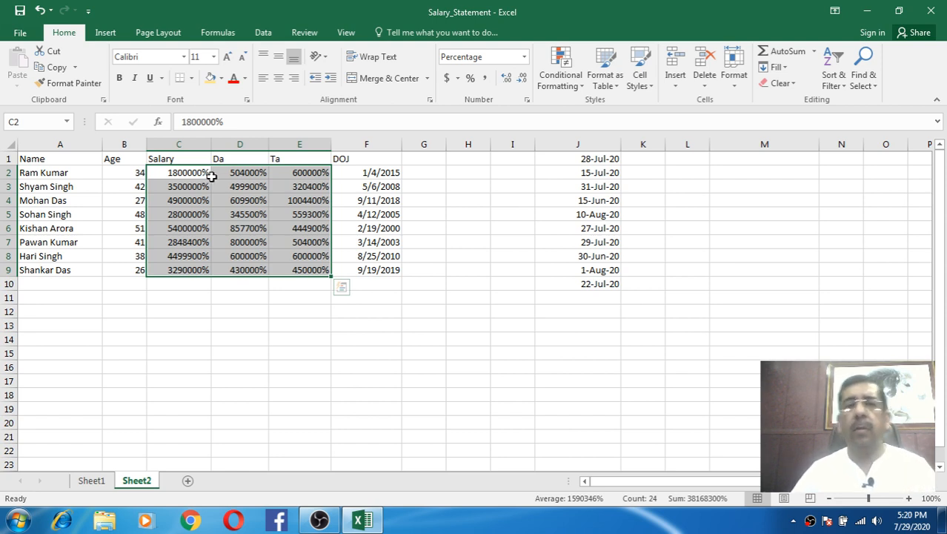
- Put the figures back in General format, e.g. 18000, and select G1
{"action": "left_click", "coordinate": [524, 56]}
{"action": "left_click", "coordinate": [510, 79]}
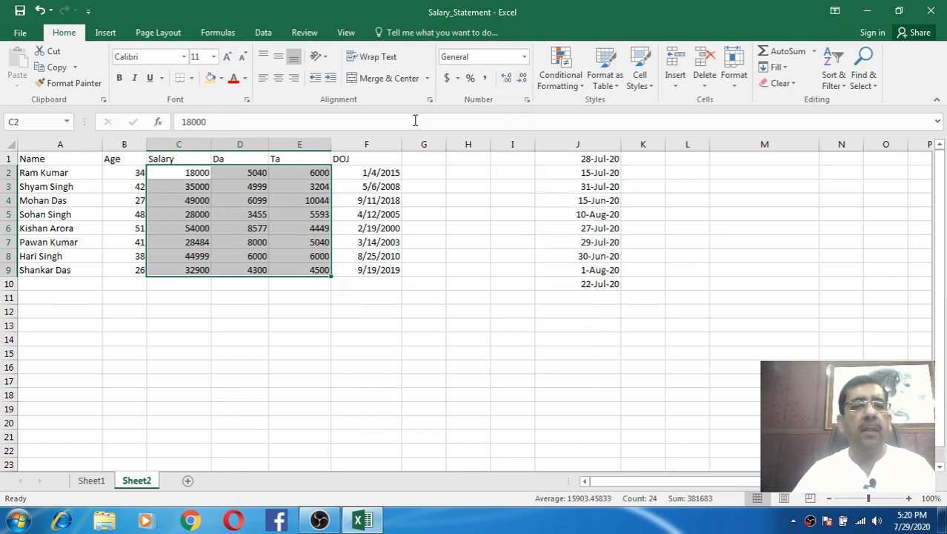
{"action": "left_click", "coordinate": [525, 58]}
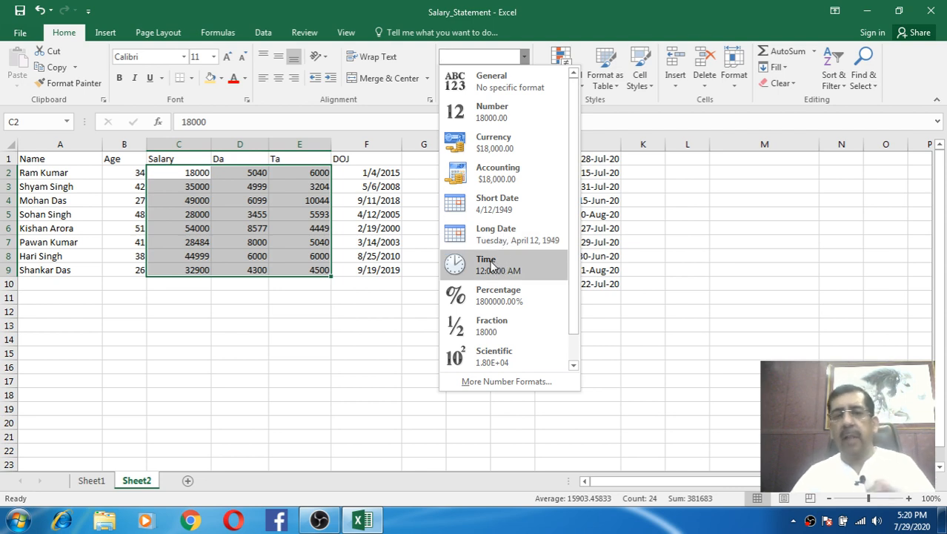
{"action": "key", "text": "Escape"}
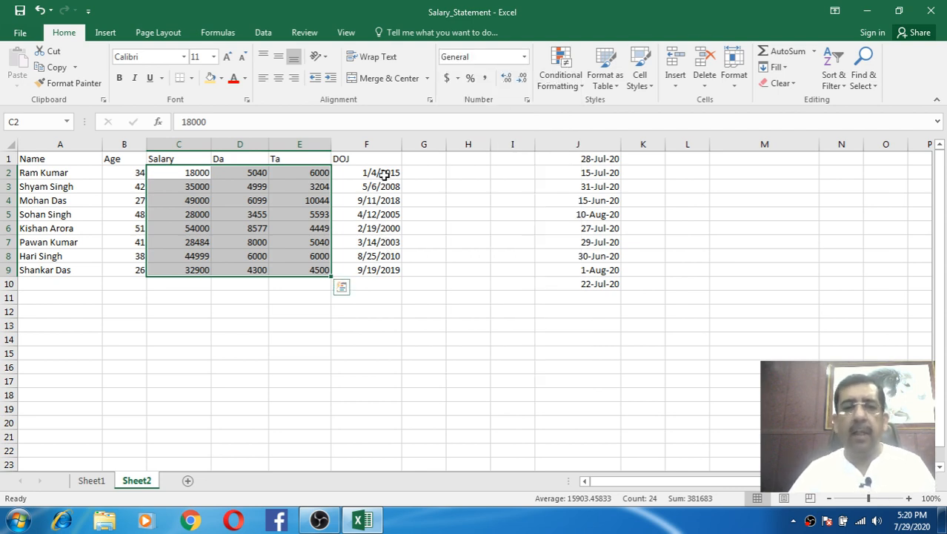
{"action": "left_click", "coordinate": [436, 160]}
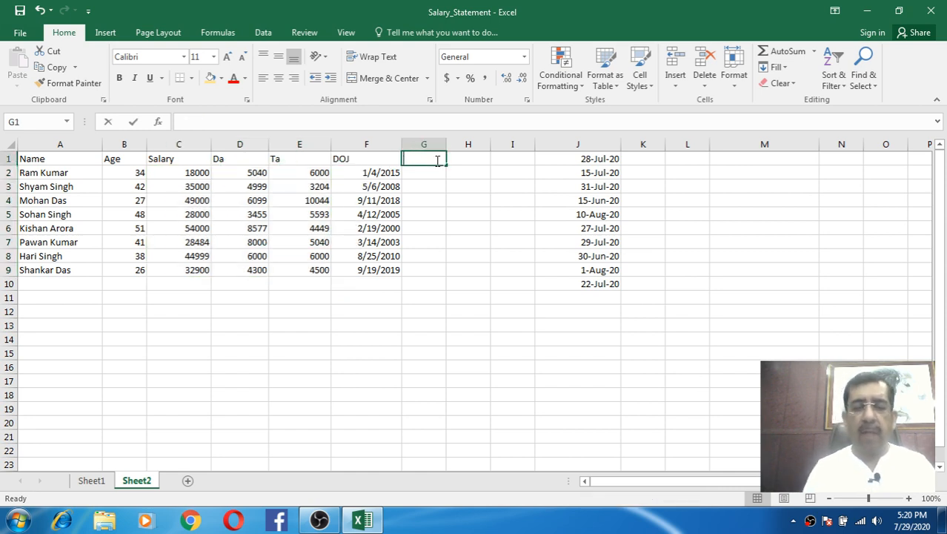
- Add a Time heading in G1 and format G2:G9 as Time
{"action": "type", "text": "Time"}
{"action": "key", "text": "Return"}
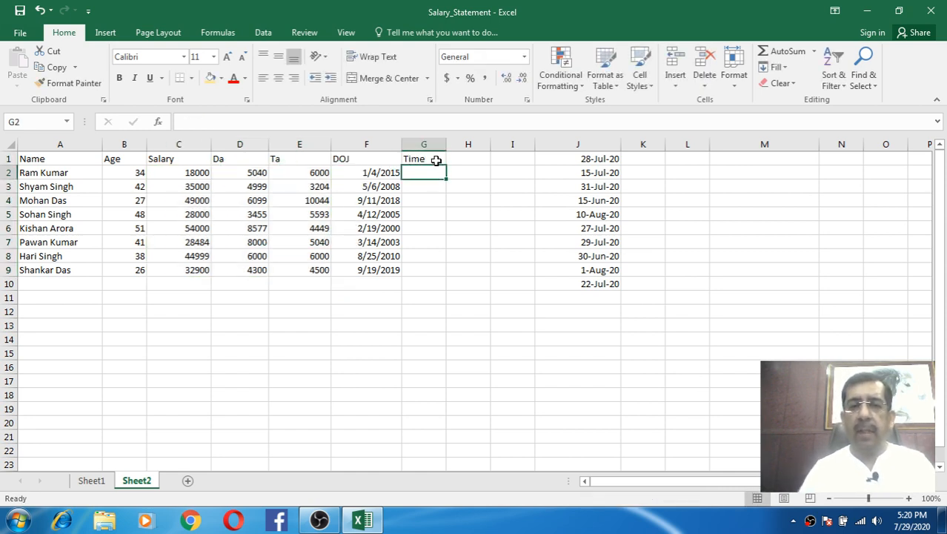
{"action": "left_click_drag", "start_coordinate": [433, 172], "coordinate": [437, 260]}
{"action": "left_click", "coordinate": [524, 57]}
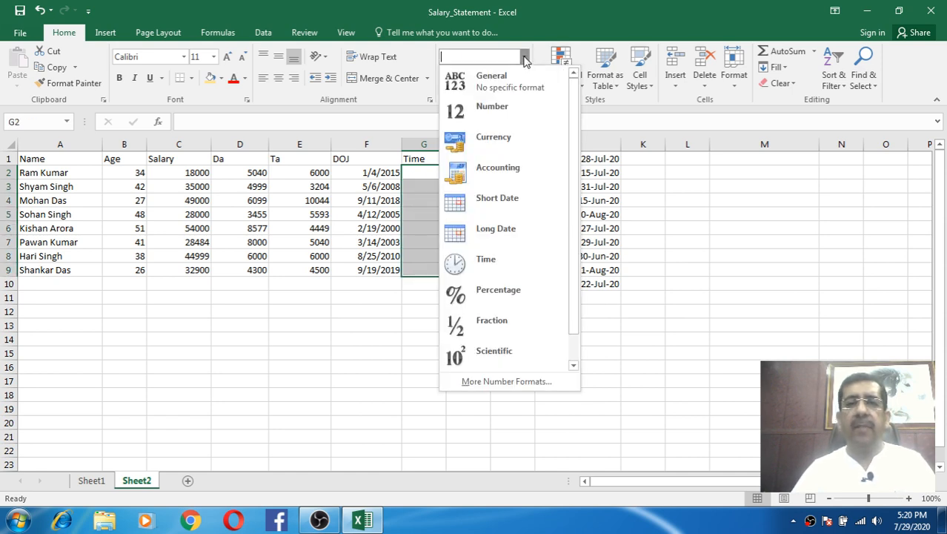
{"action": "left_click", "coordinate": [495, 252]}
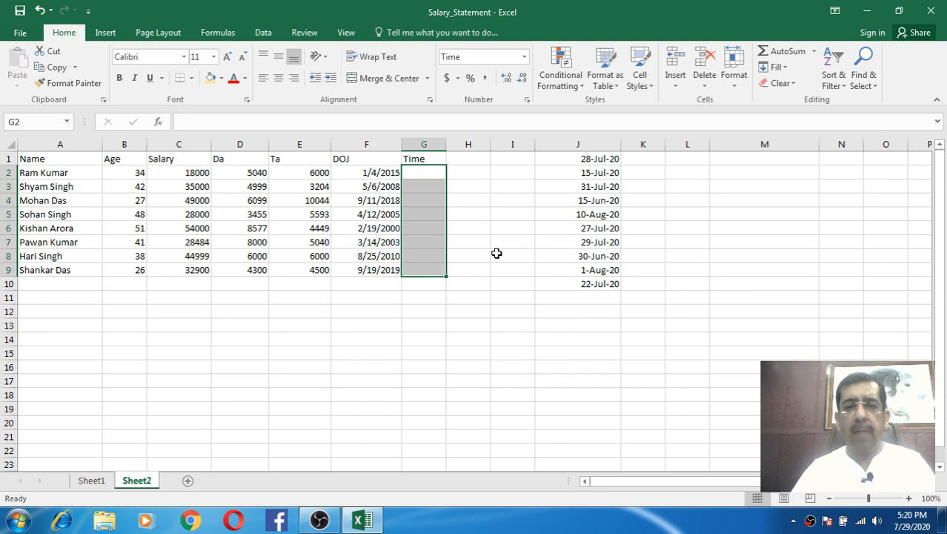
- Enter 1:20:30 in G2, then test 34 in G3 and clear it
{"action": "left_click", "coordinate": [417, 174]}
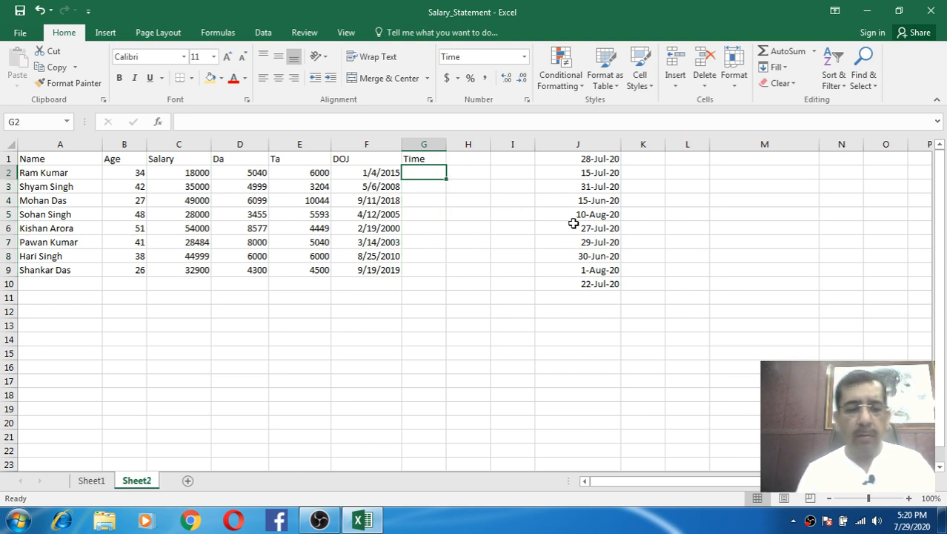
{"action": "type", "text": "1:20:30"}
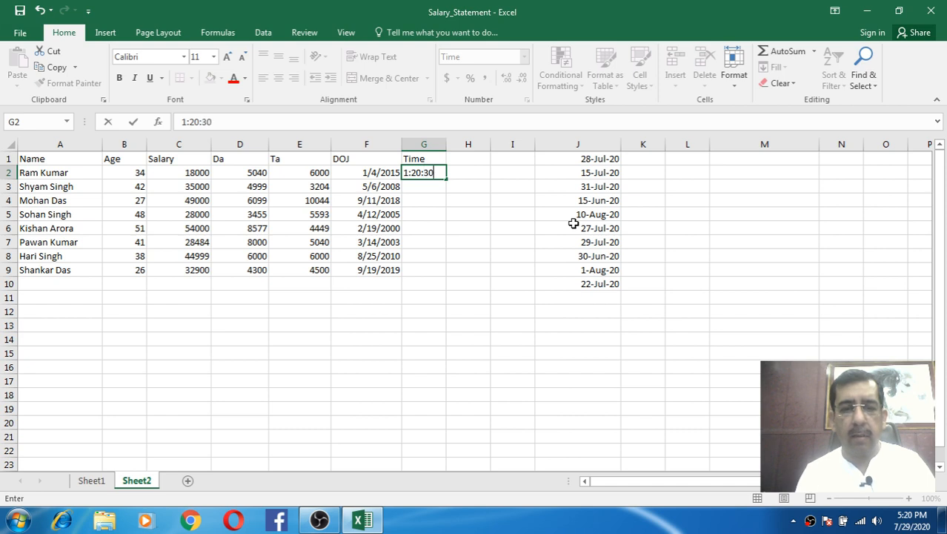
{"action": "key", "text": "Return"}
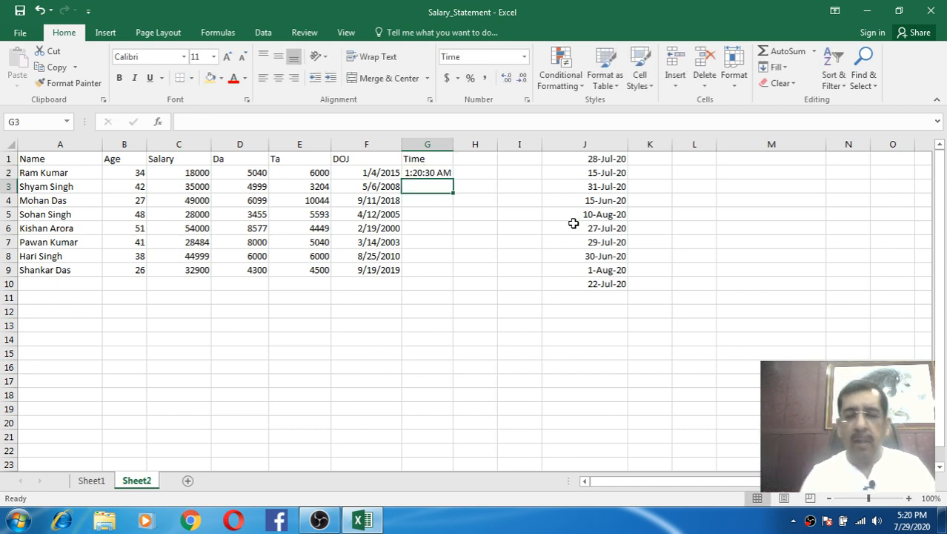
{"action": "key", "text": "Up"}
{"action": "key", "text": "Down"}
{"action": "key", "text": "Up"}
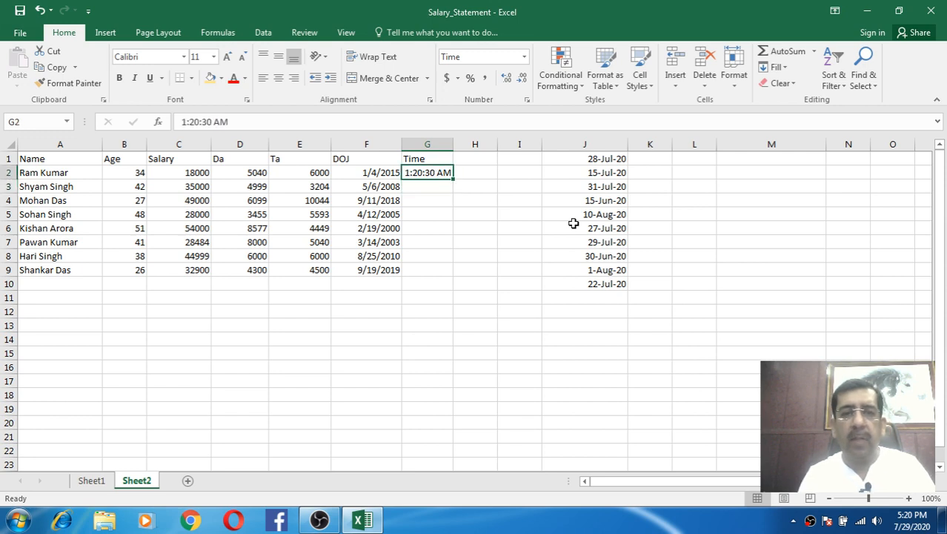
{"action": "key", "text": "Down"}
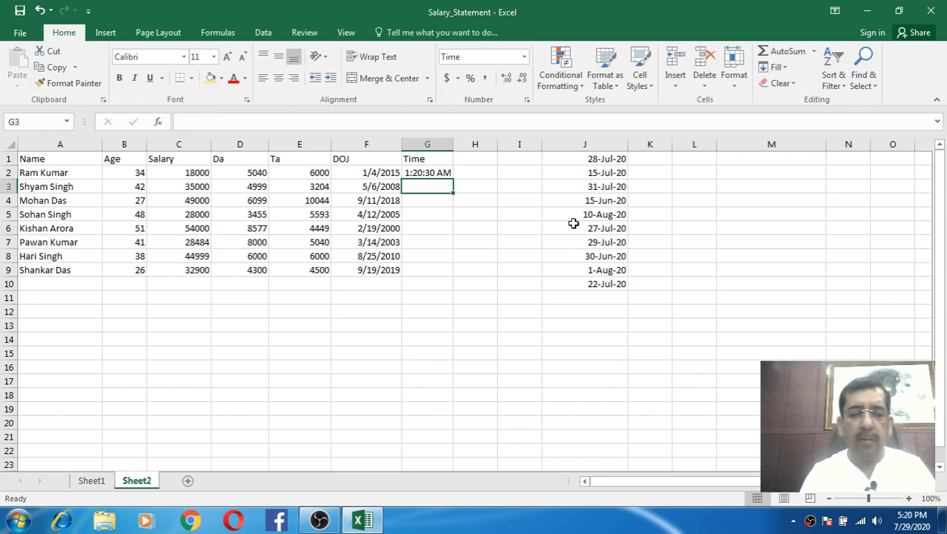
{"action": "type", "text": "34"}
{"action": "key", "text": "Return"}
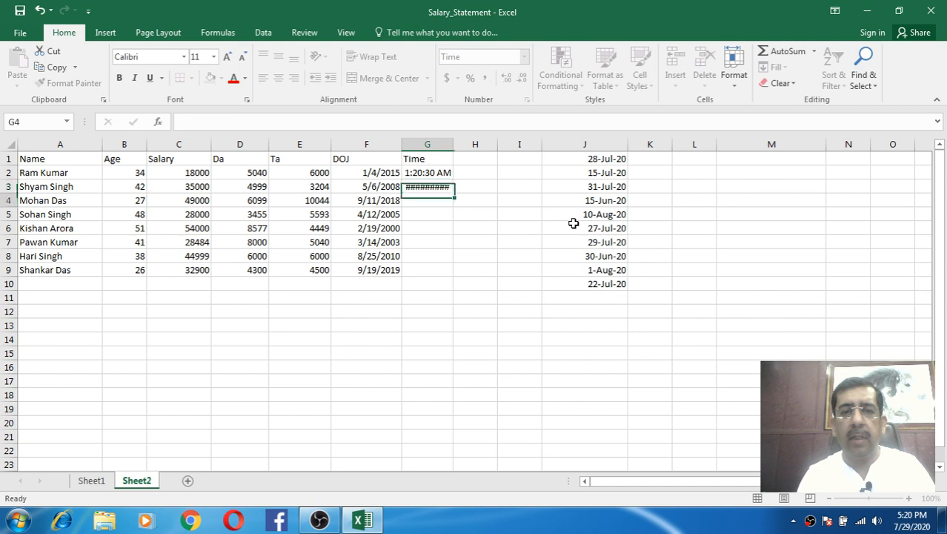
{"action": "key", "text": "Up"}
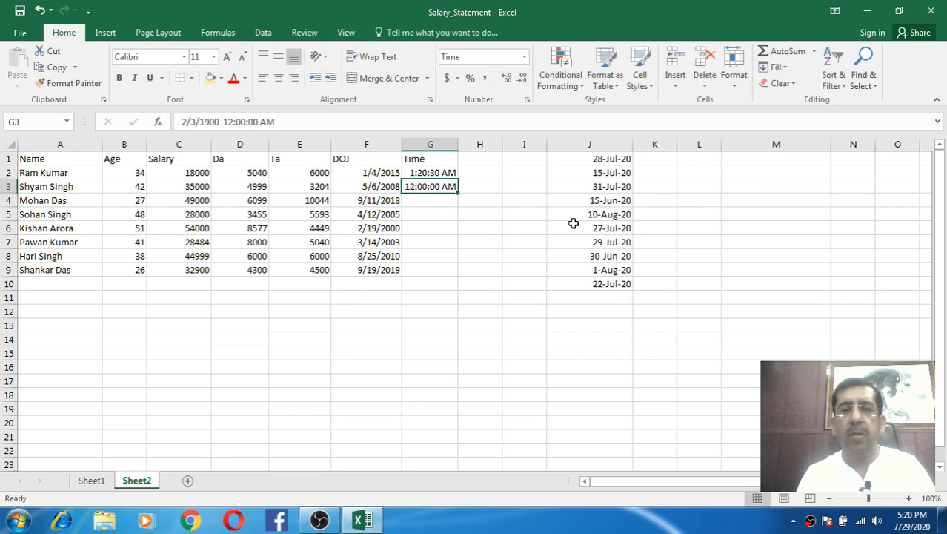
{"action": "key", "text": "Delete"}
{"action": "key", "text": "Down"}
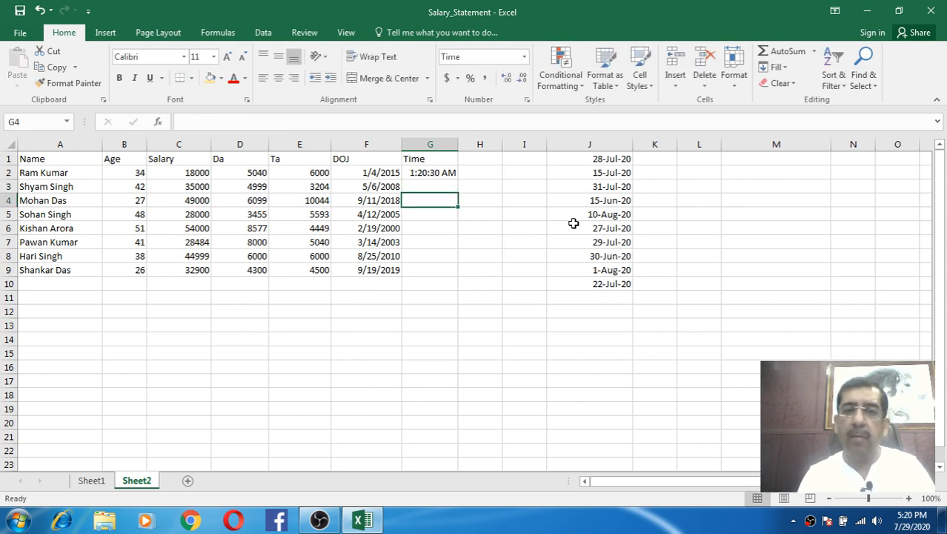
{"action": "key", "text": "Up"}
- Enter 2:30:25 in G3 and 13:20:10 in G4
{"action": "type", "text": "2"}
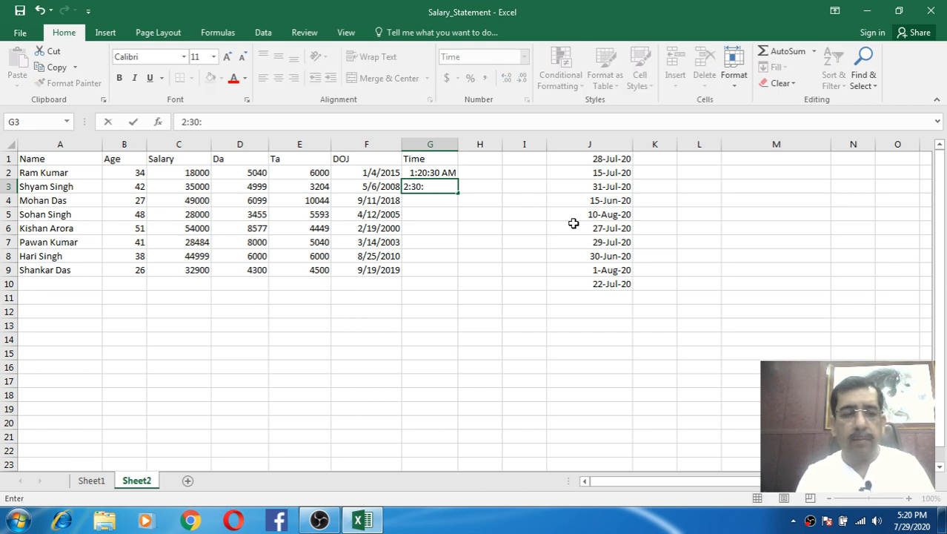
{"action": "key", "text": "Return"}
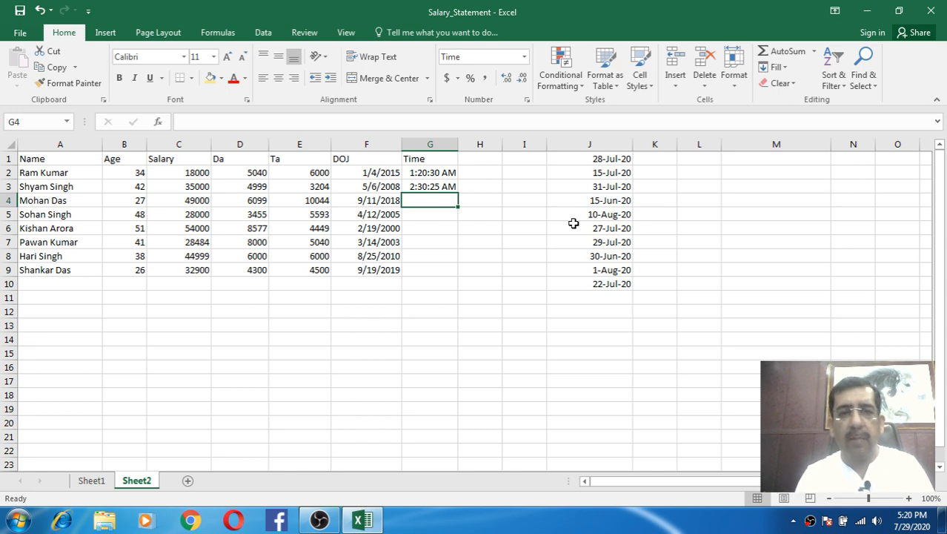
{"action": "type", "text": "13:20:10"}
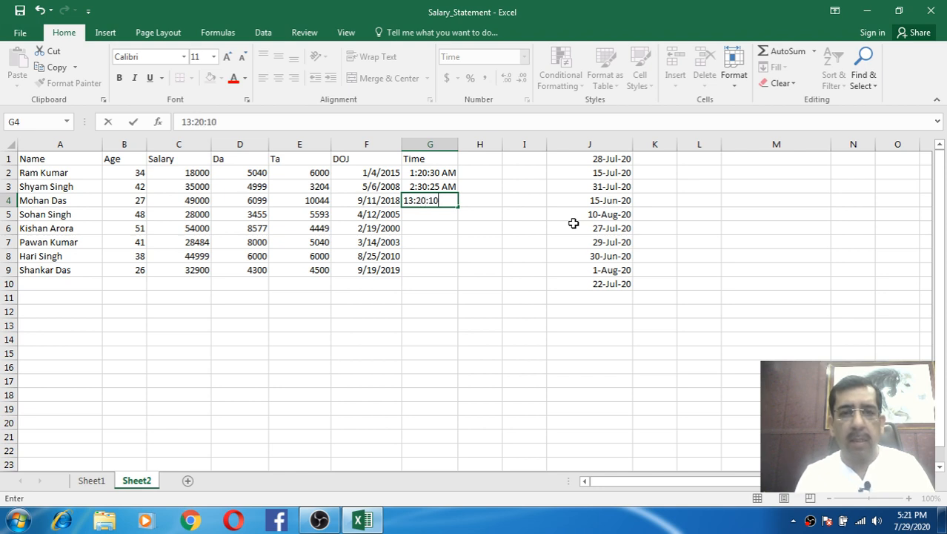
{"action": "key", "text": "Return"}
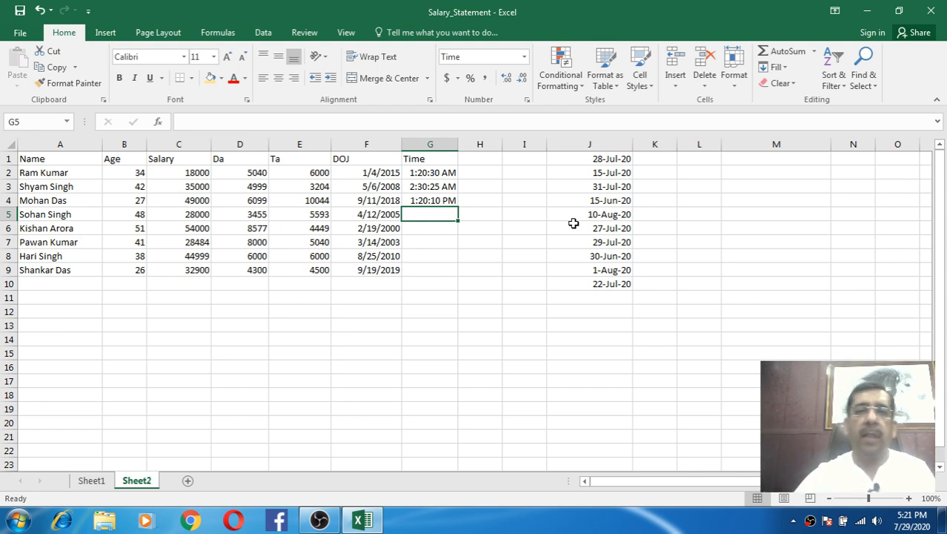
- Select the Ta values E2:E9, try Fraction format, then reset them to General
{"action": "left_click", "coordinate": [424, 238]}
{"action": "left_click", "coordinate": [524, 57]}
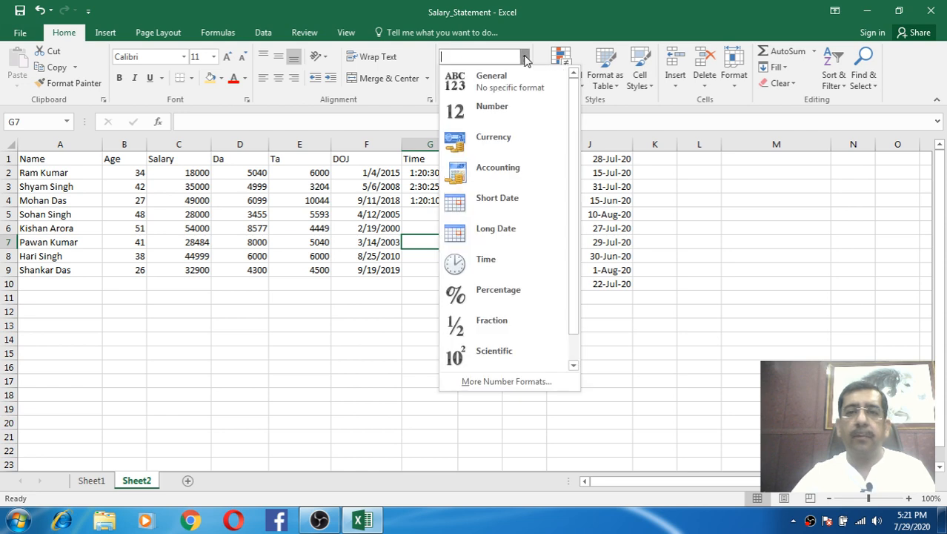
{"action": "left_click", "coordinate": [525, 57]}
{"action": "left_click", "coordinate": [526, 57]}
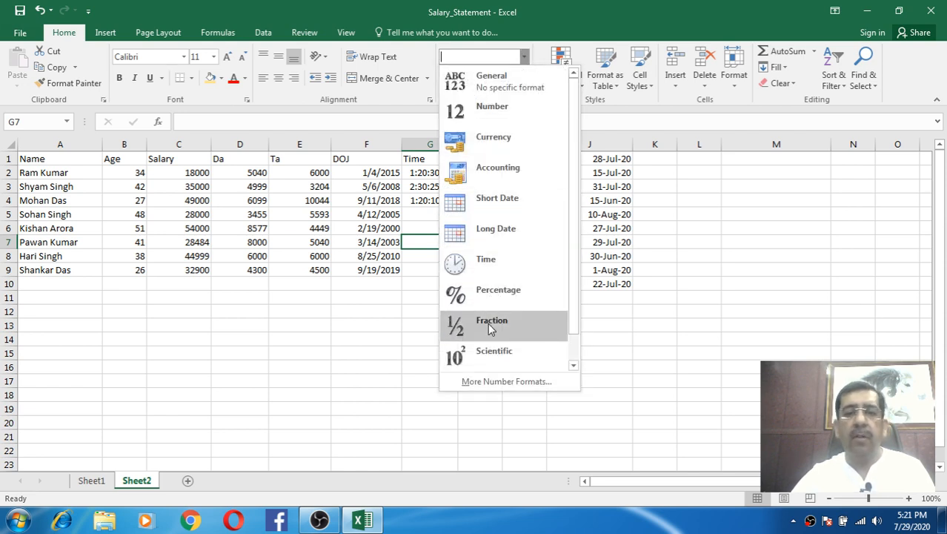
{"action": "left_click", "coordinate": [347, 219]}
{"action": "left_click_drag", "start_coordinate": [317, 175], "coordinate": [317, 271]}
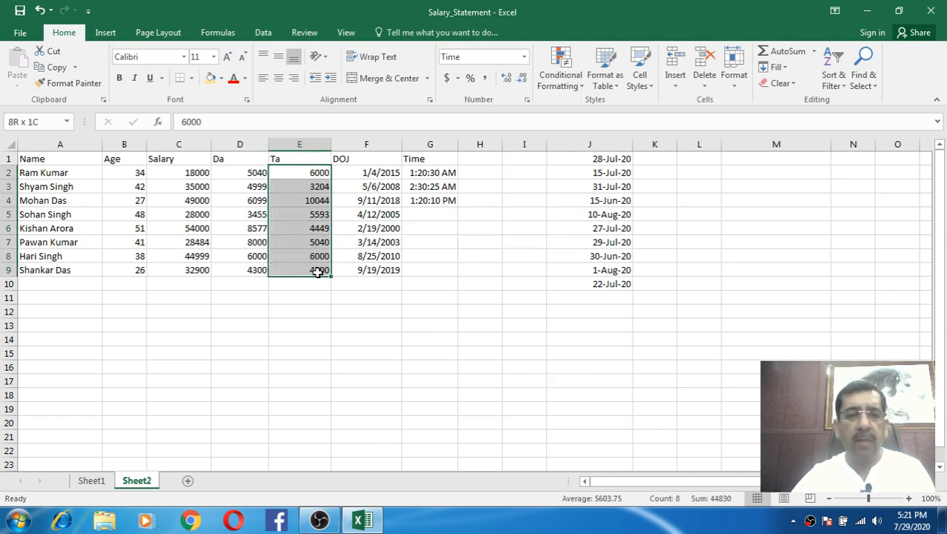
{"action": "left_click", "coordinate": [525, 57]}
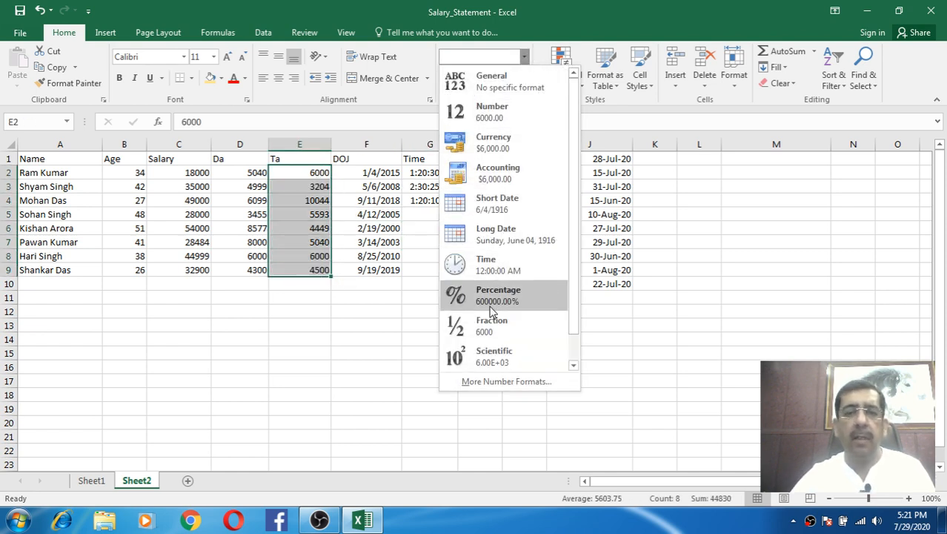
{"action": "left_click", "coordinate": [491, 325]}
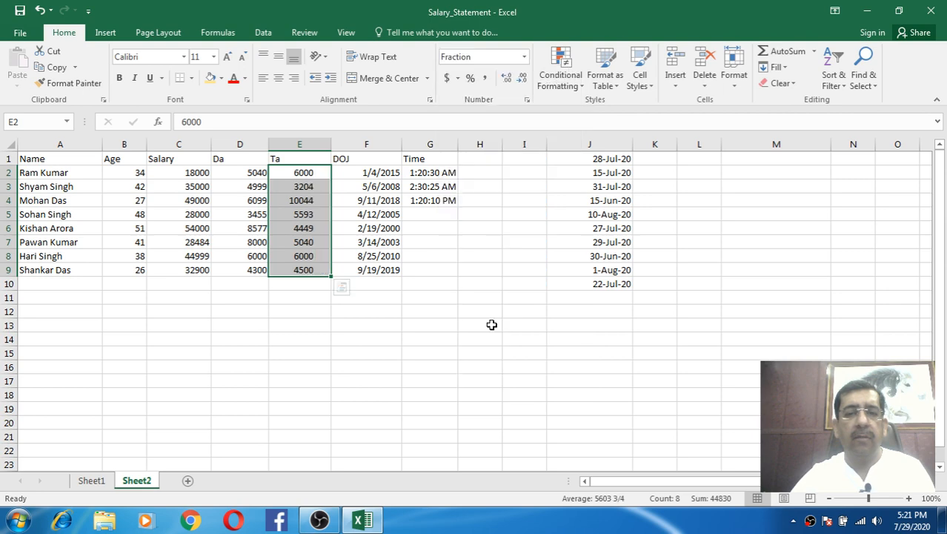
{"action": "left_click", "coordinate": [524, 57]}
{"action": "left_click", "coordinate": [489, 77]}
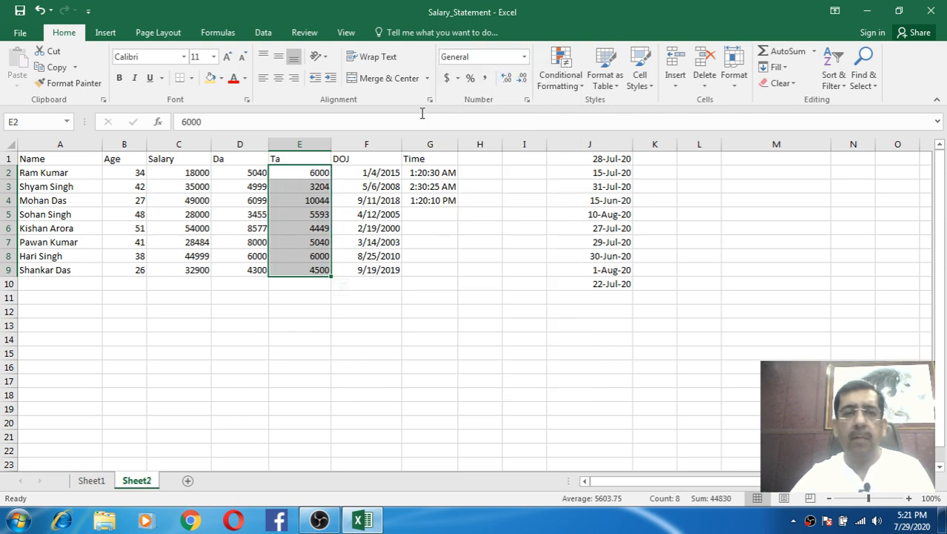
- Apply Scientific format to the Ta values, e.g. 6.00E+03
{"action": "left_click", "coordinate": [524, 57]}
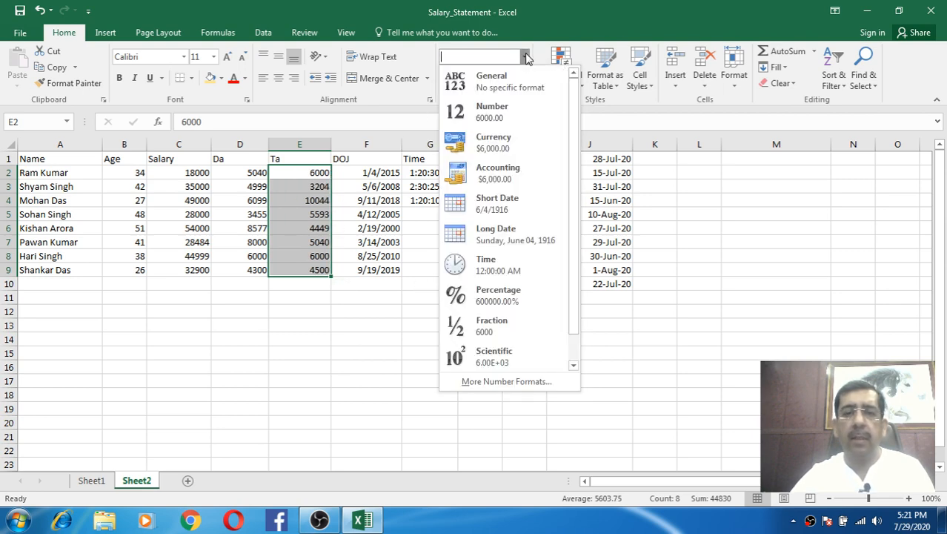
{"action": "left_click", "coordinate": [575, 340]}
{"action": "scroll", "coordinate": [575, 339], "scroll_direction": "up", "scroll_amount": 1}
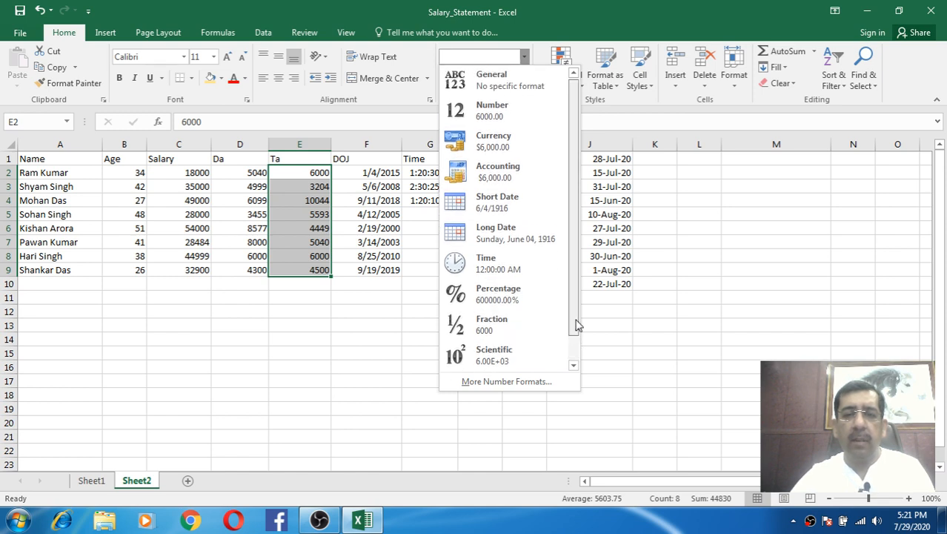
{"action": "left_click", "coordinate": [486, 361]}
{"action": "left_click", "coordinate": [309, 187]}
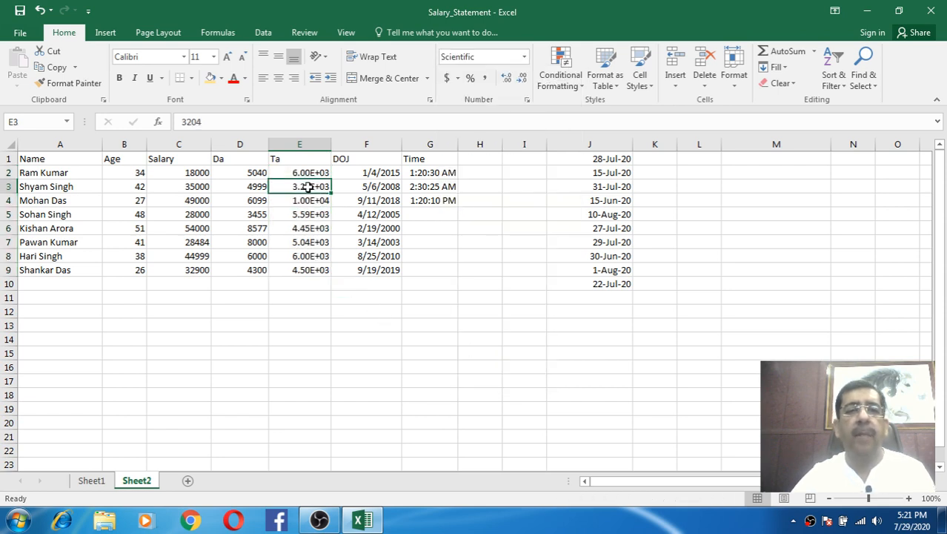
- Inspect the stored values of the first three Ta cells, including 10044
{"action": "left_click", "coordinate": [304, 172]}
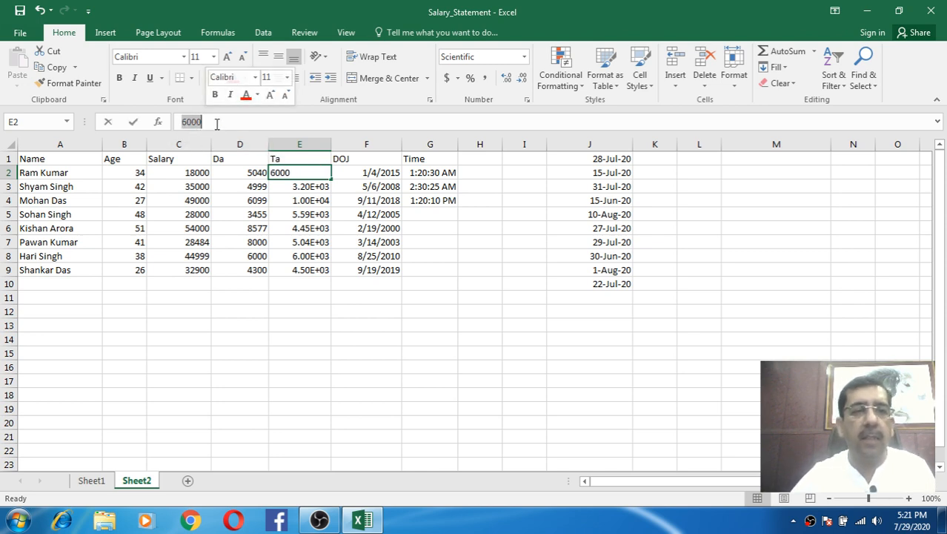
{"action": "left_click", "coordinate": [301, 200]}
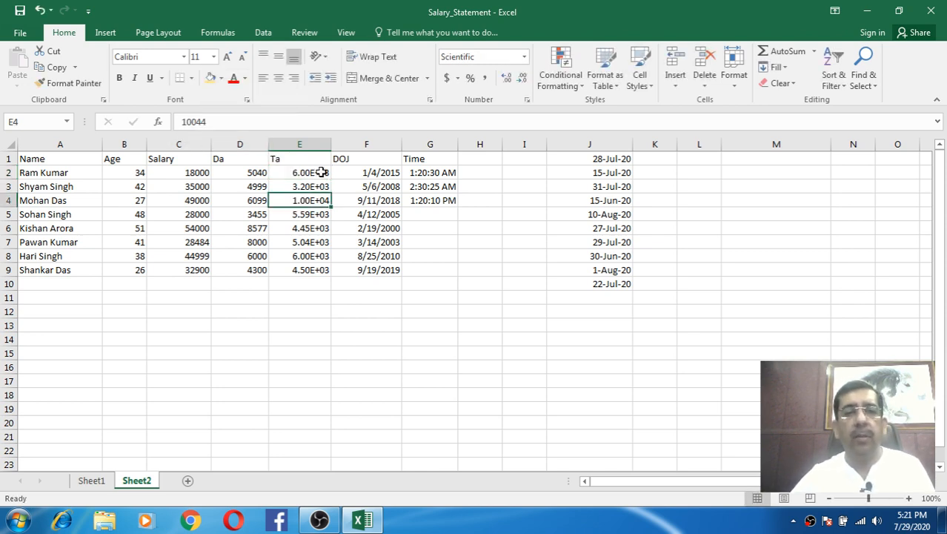
{"action": "left_click", "coordinate": [291, 172]}
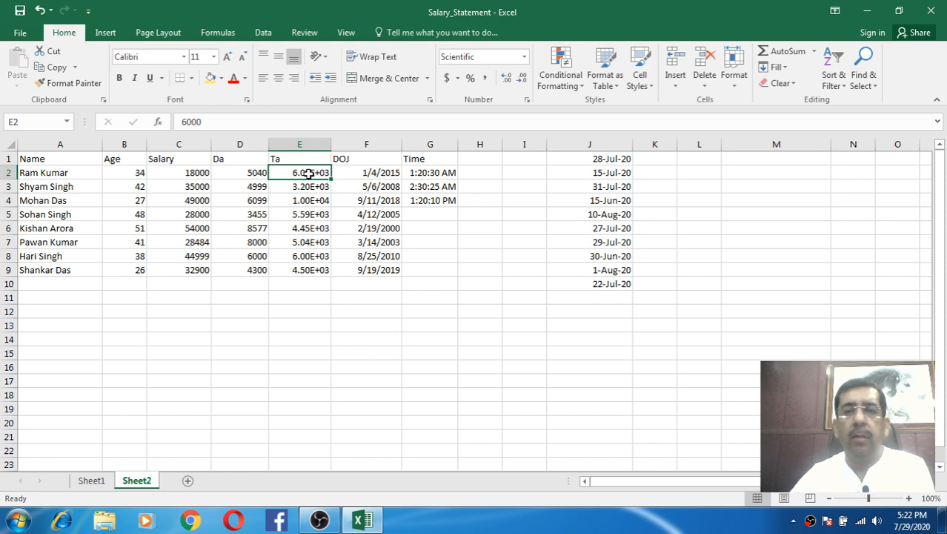
{"action": "left_click", "coordinate": [313, 185]}
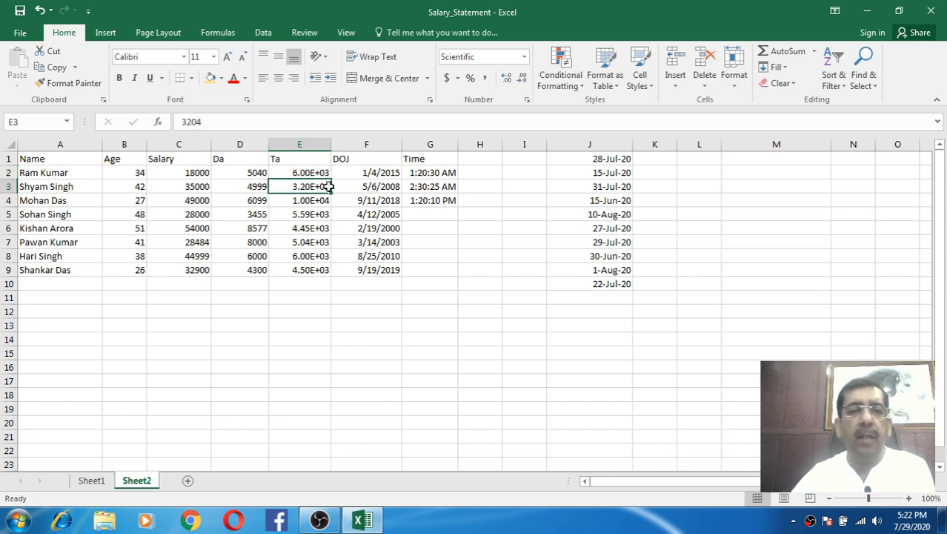
{"action": "left_click", "coordinate": [312, 201]}
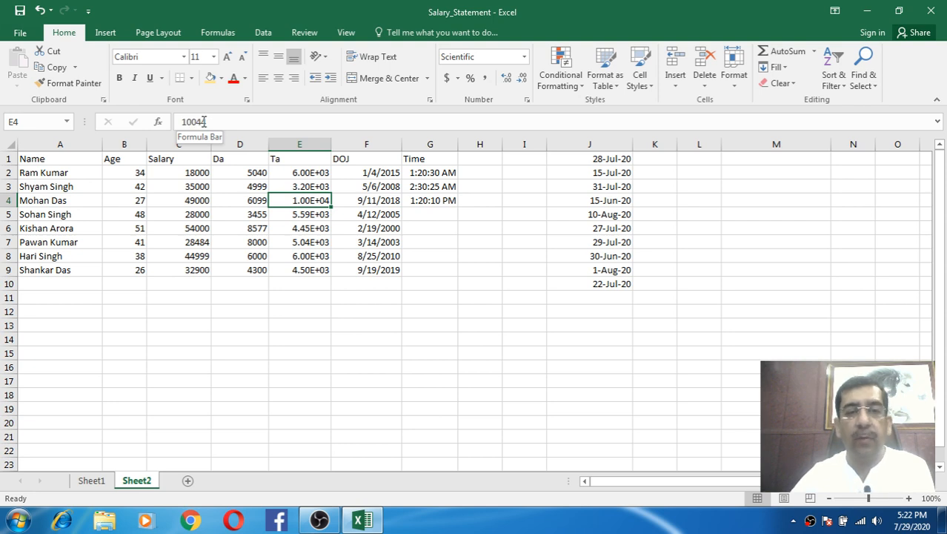
- Replace the last Ta value 4500 with 12345, shown as 1.23E+04
{"action": "left_click", "coordinate": [303, 268]}
{"action": "left_click_drag", "start_coordinate": [214, 121], "coordinate": [179, 122]}
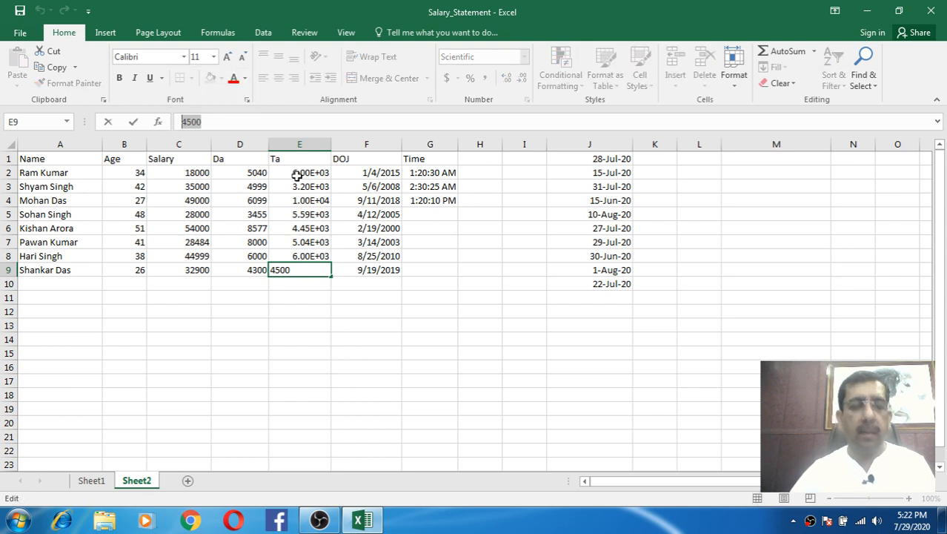
{"action": "type", "text": "12345"}
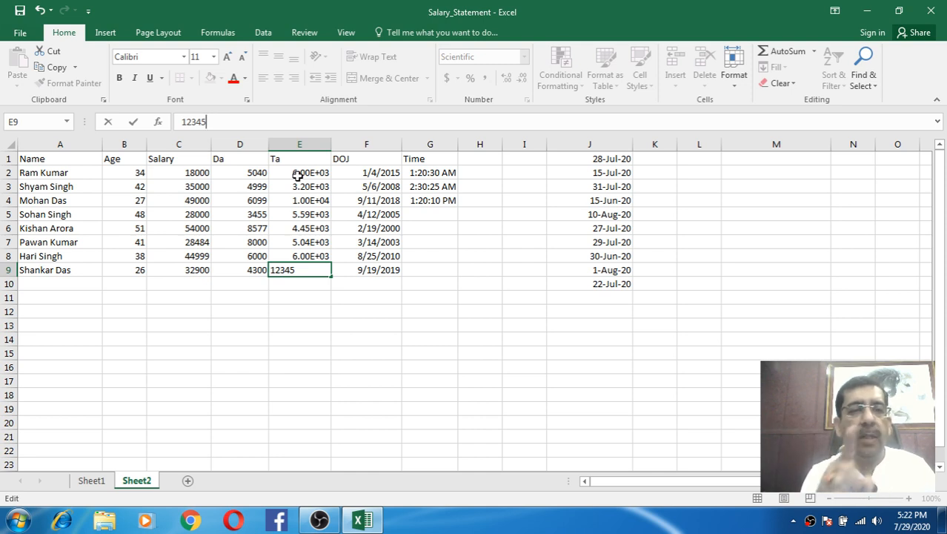
{"action": "key", "text": "Return"}
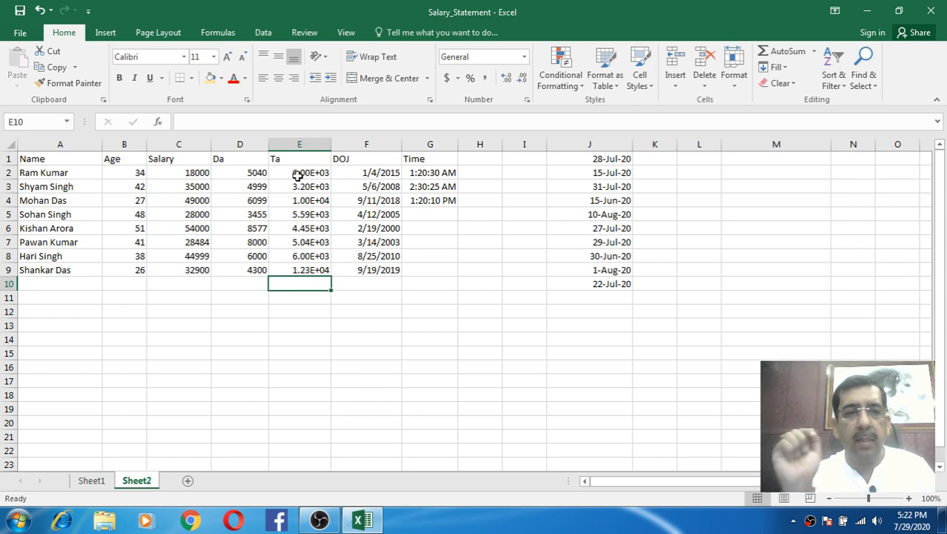
{"action": "left_click", "coordinate": [319, 269]}
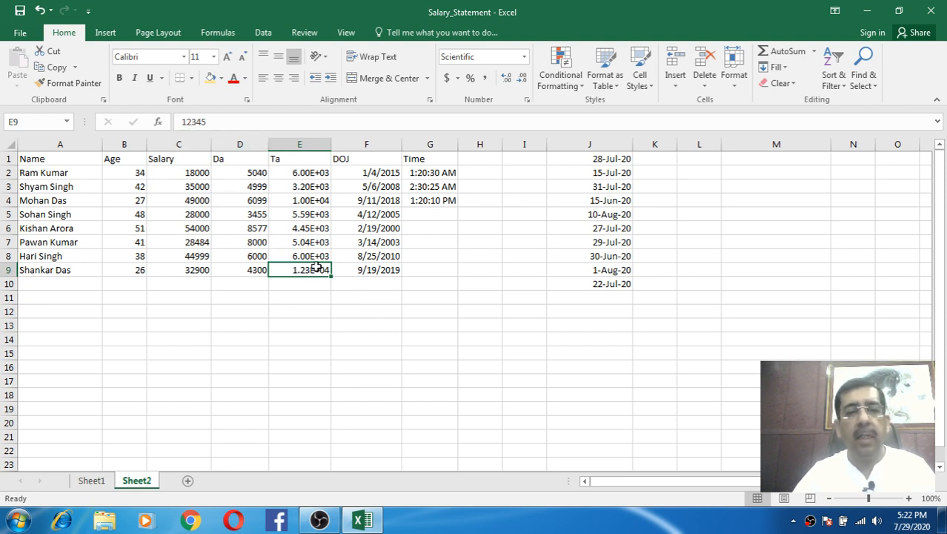
{"action": "key", "text": "Return"}
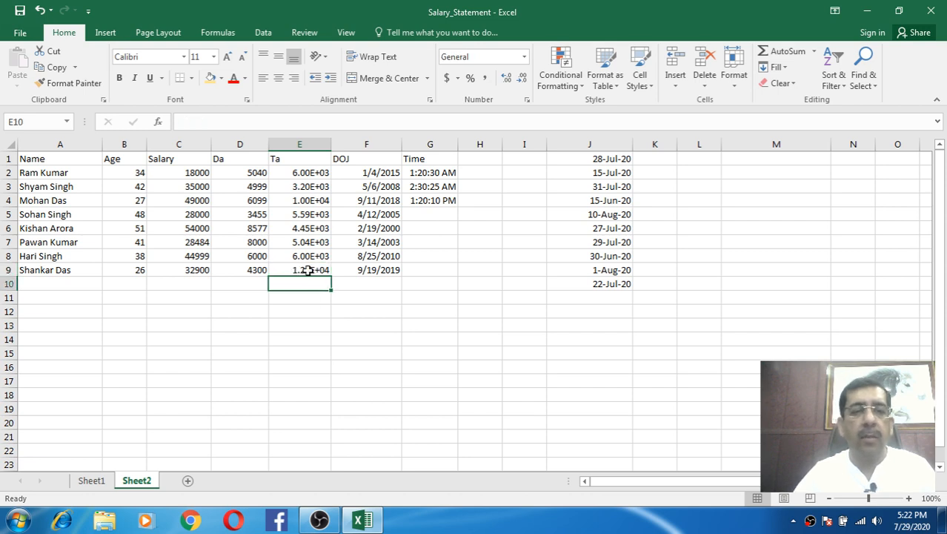
{"action": "left_click", "coordinate": [308, 271]}
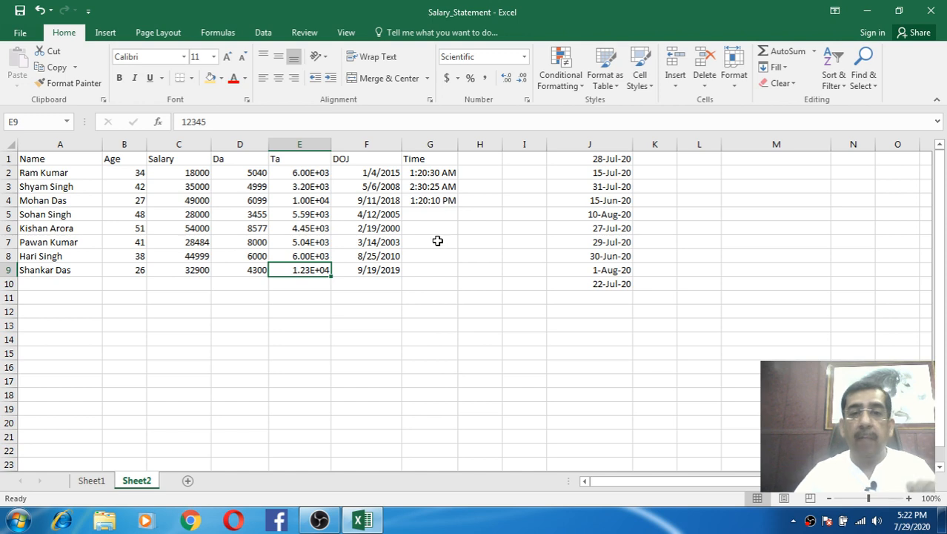
- Format C2's 18000 as Text so it aligns left, comparing with the next salary
{"action": "left_click", "coordinate": [195, 173]}
{"action": "left_click", "coordinate": [523, 57]}
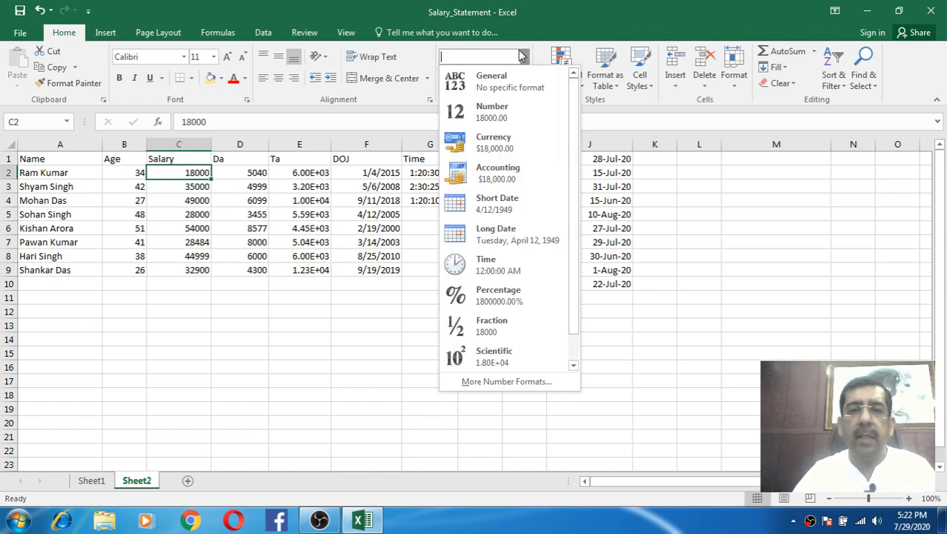
{"action": "left_click_drag", "start_coordinate": [575, 275], "coordinate": [579, 309]}
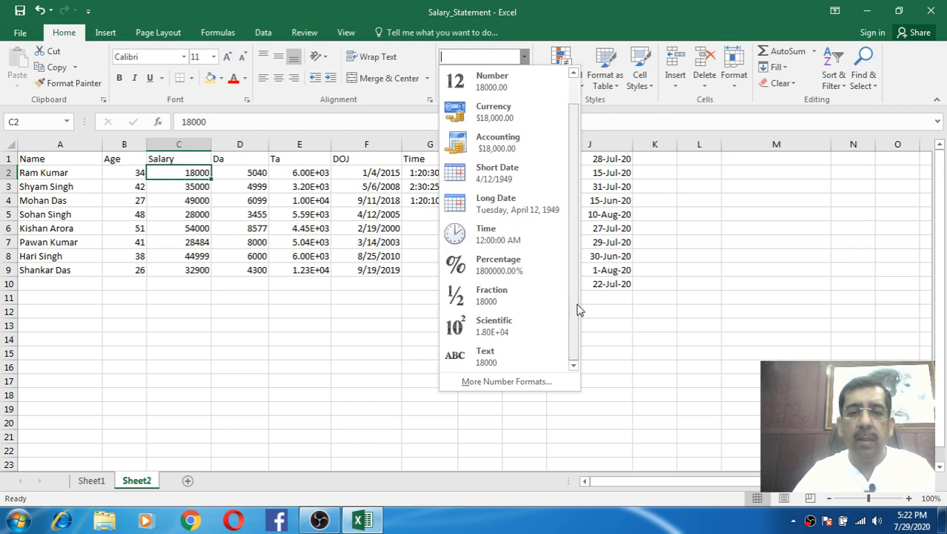
{"action": "left_click", "coordinate": [513, 353]}
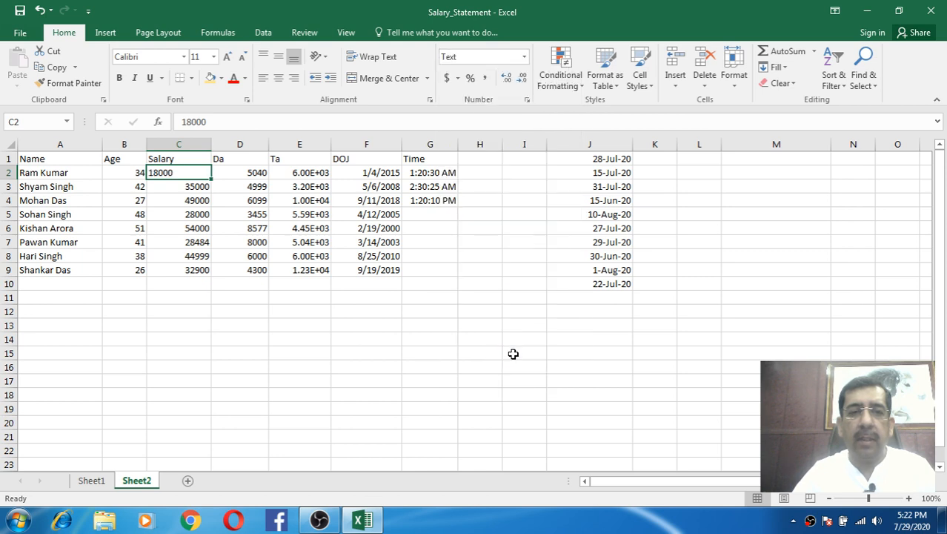
{"action": "left_click", "coordinate": [186, 185]}
{"action": "left_click", "coordinate": [186, 176]}
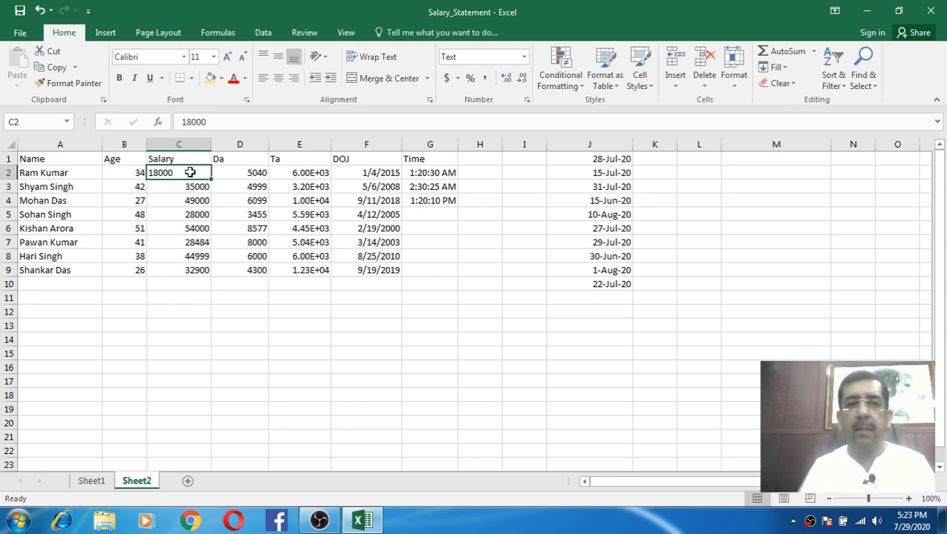
- Set C2 back to General so 18000 aligns right like the other salaries
{"action": "left_click", "coordinate": [201, 211]}
{"action": "left_click", "coordinate": [190, 172]}
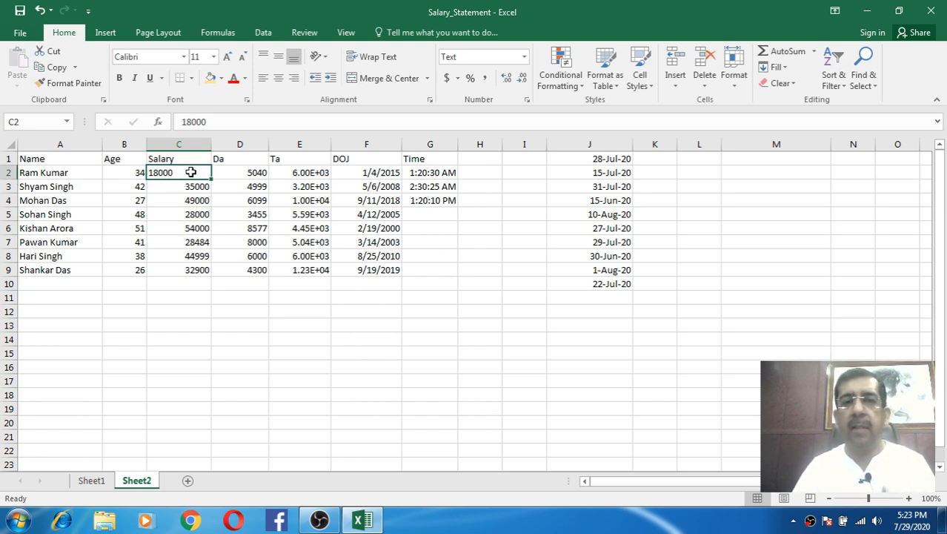
{"action": "left_click", "coordinate": [524, 57]}
{"action": "left_click", "coordinate": [519, 78]}
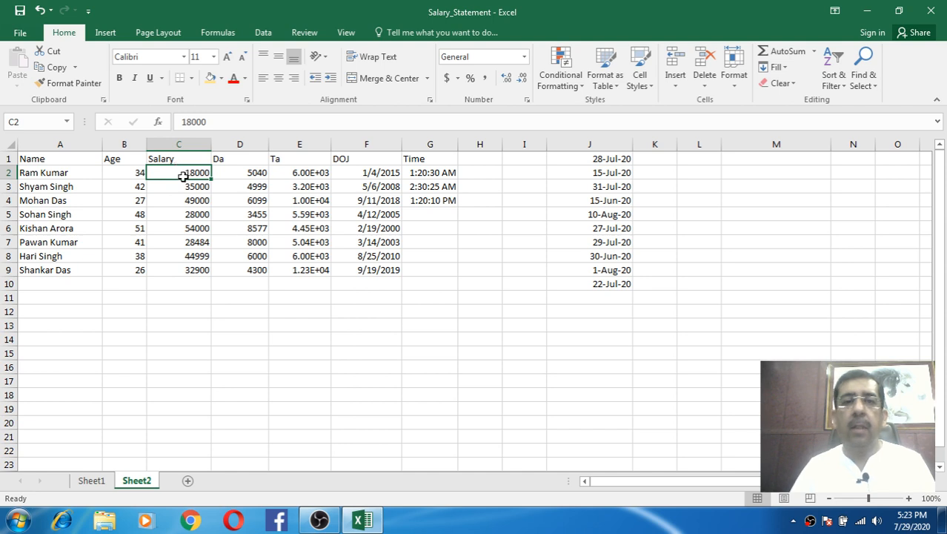
{"action": "left_click", "coordinate": [421, 161]}
{"action": "left_click", "coordinate": [76, 161]}
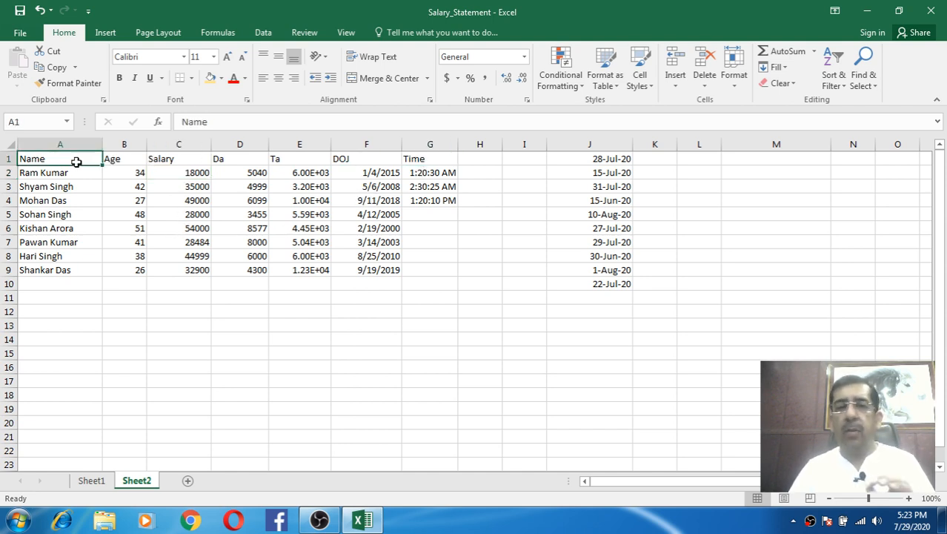